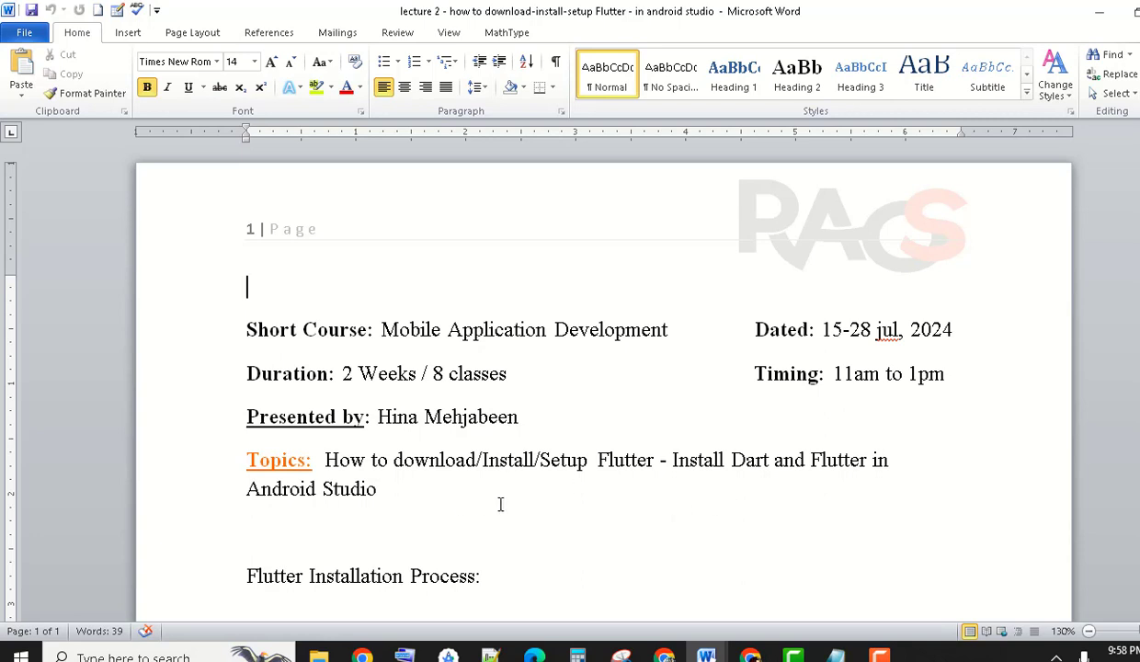
Switch to Chrome and search the web for "flutter sdk download for windows"
left_click(408, 489)
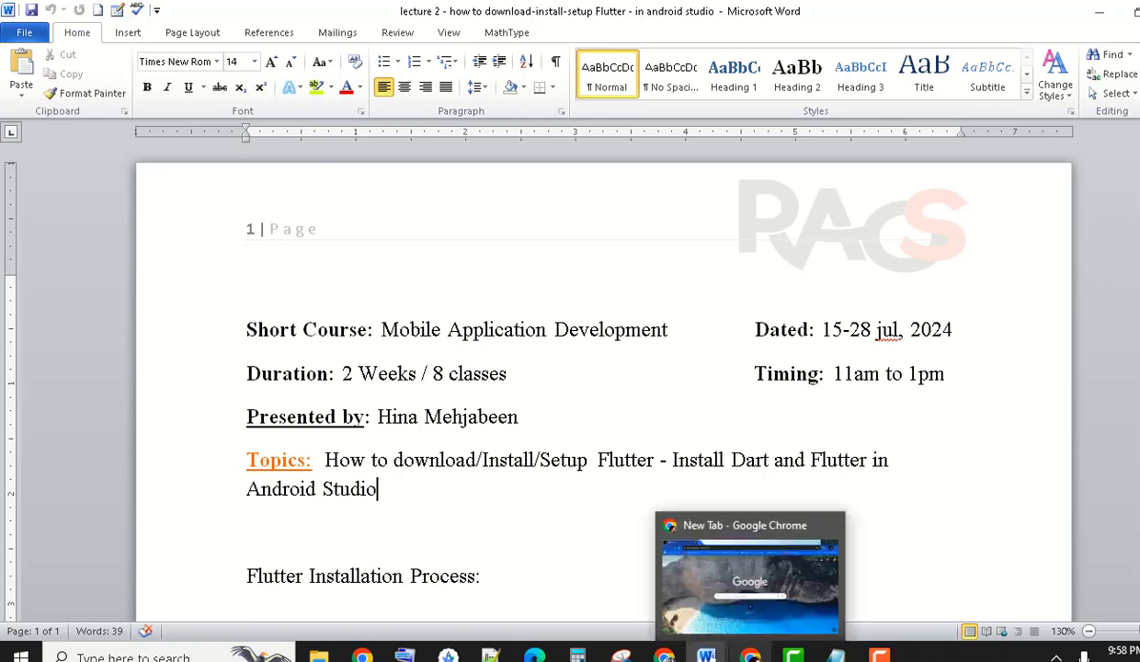
left_click(750, 655)
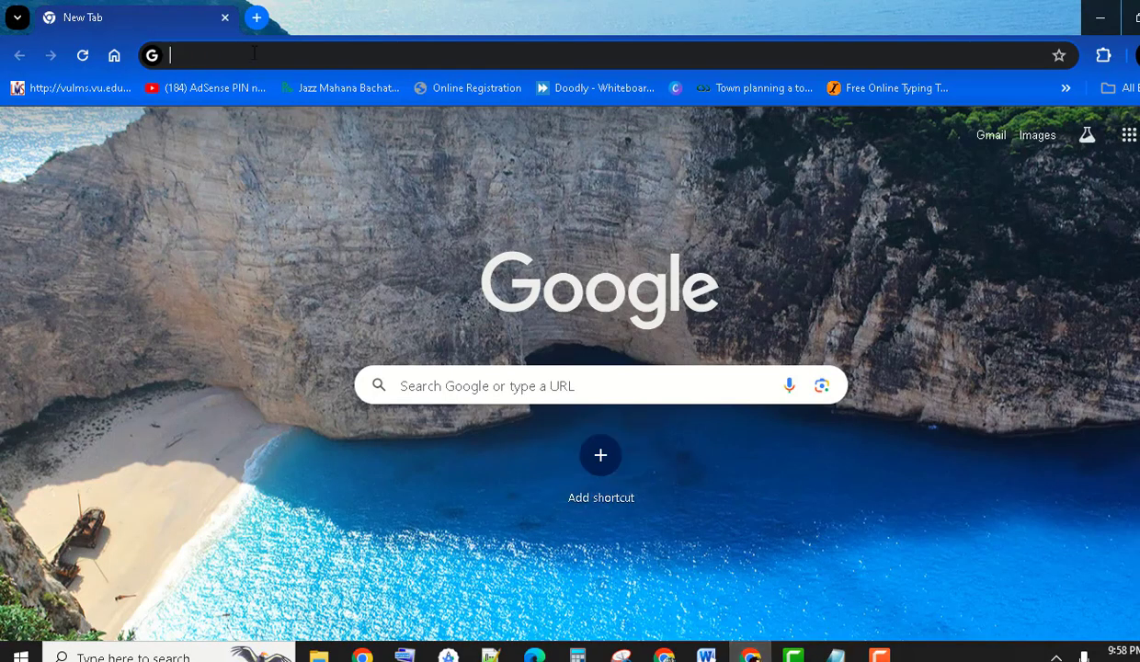
type("flutter sdk download for windows")
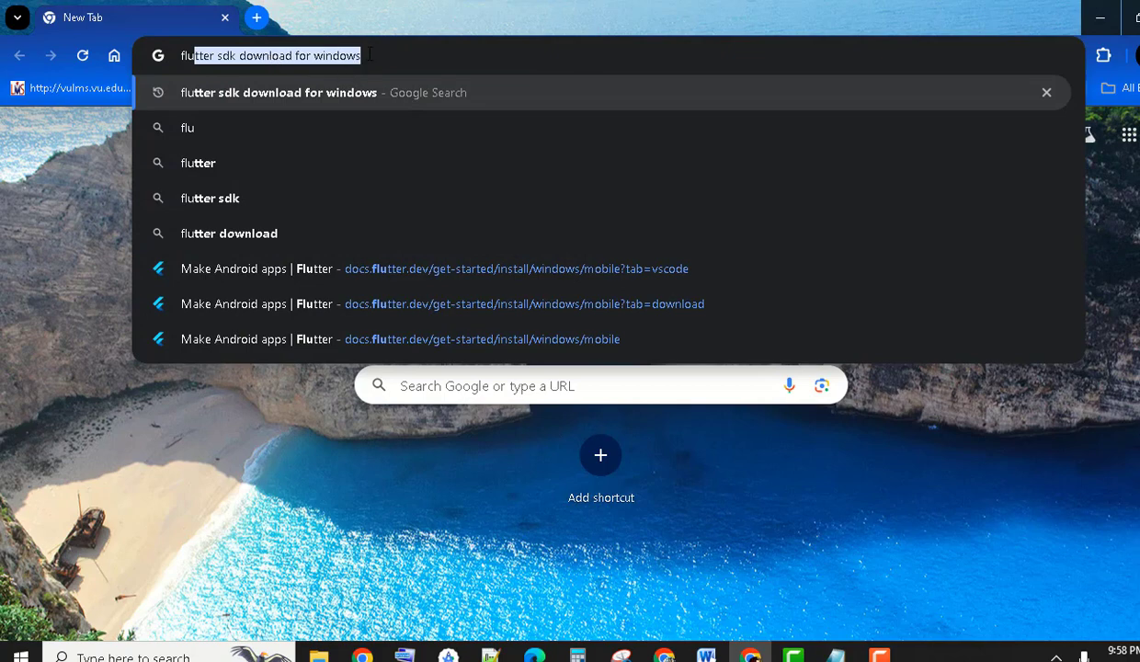
left_click(370, 54)
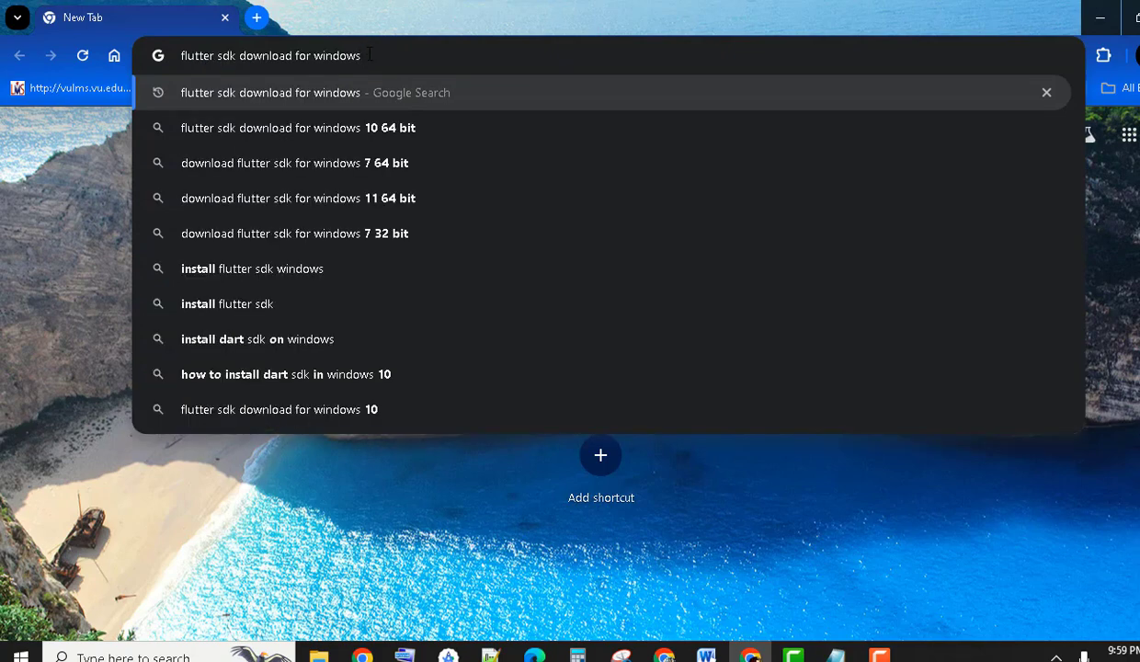
key("Return")
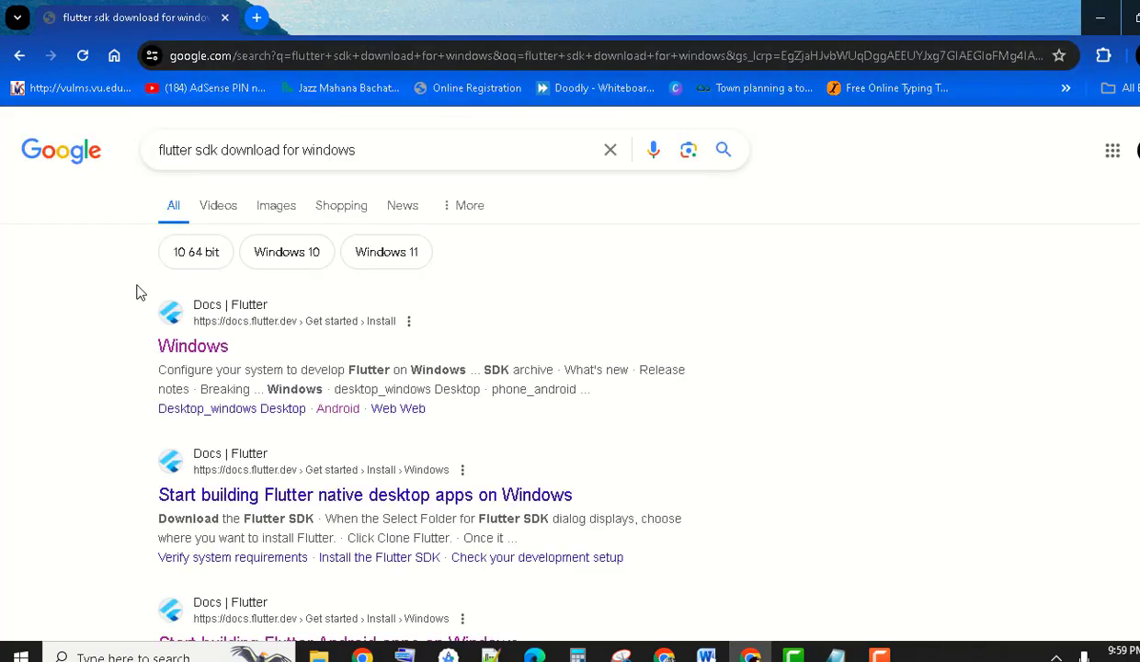
Open the Flutter docs' Windows install page from the results and choose Android as the app type
left_click(209, 356)
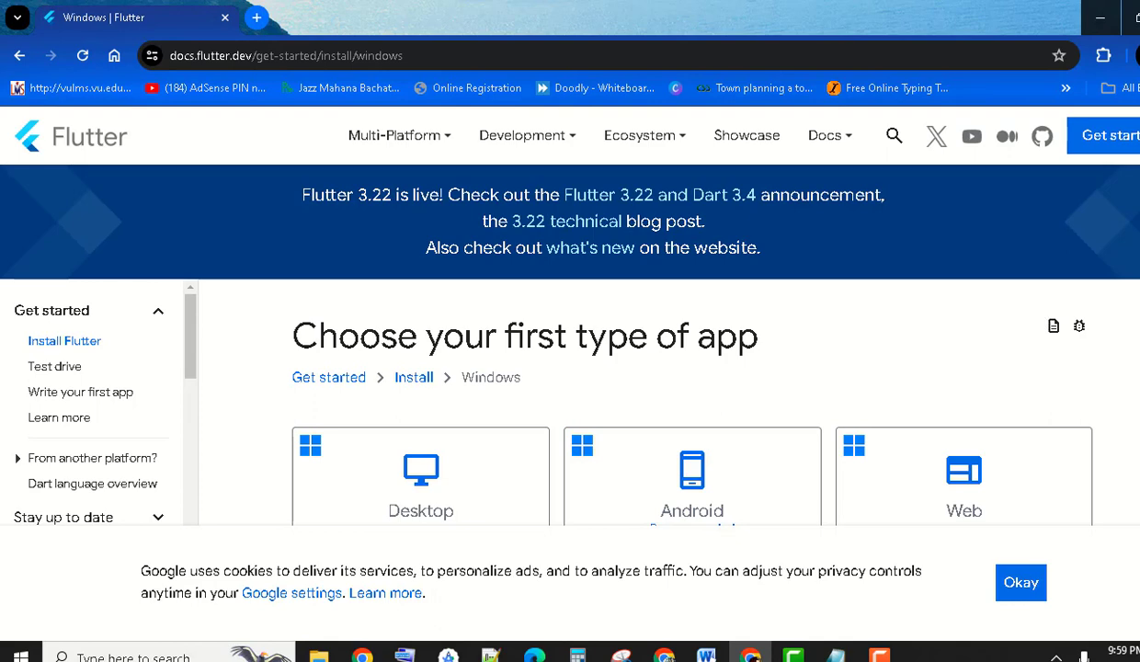
scroll(570, 386, "down", 2)
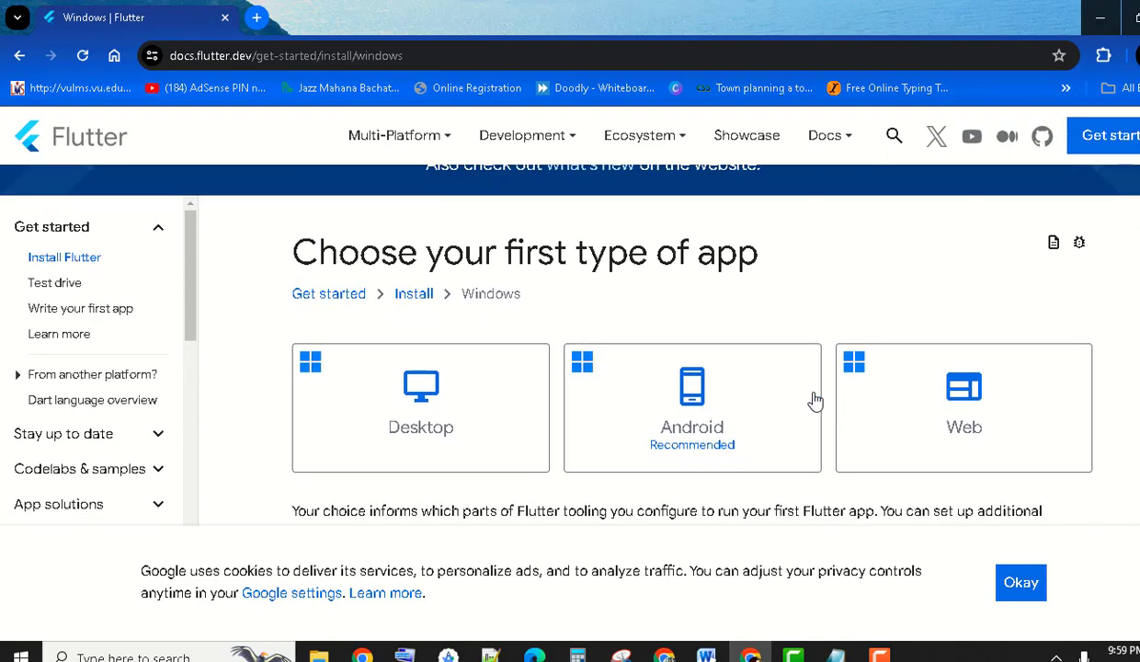
left_click(692, 409)
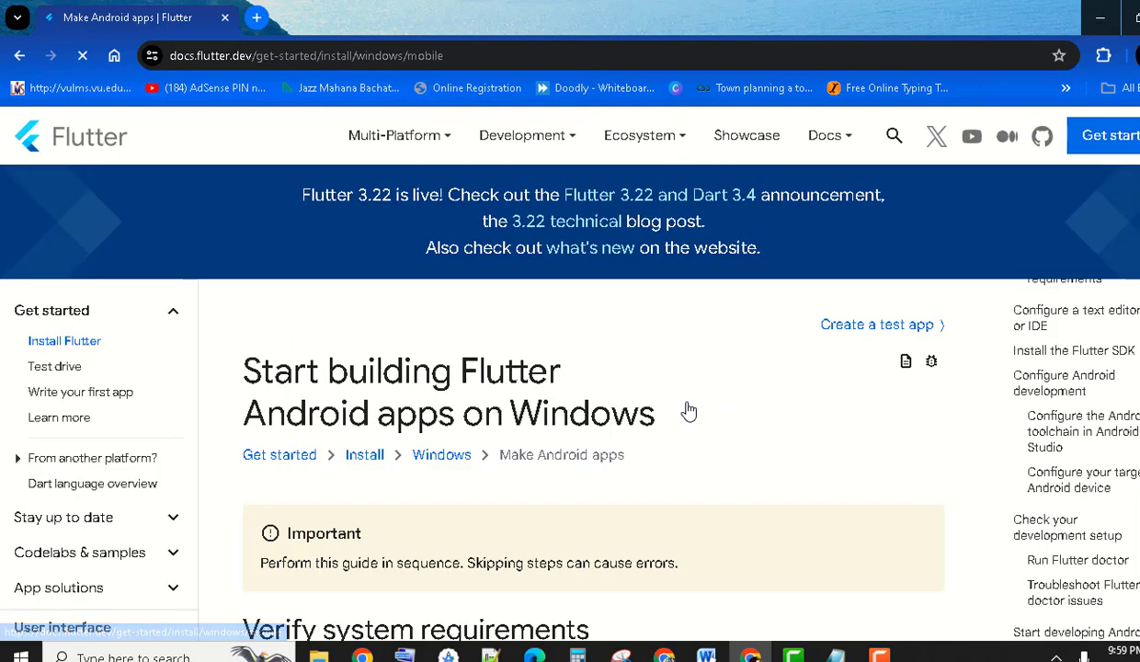
Select the Download and install method in the guide's Install the Flutter SDK section
scroll(570, 386, "down", 5)
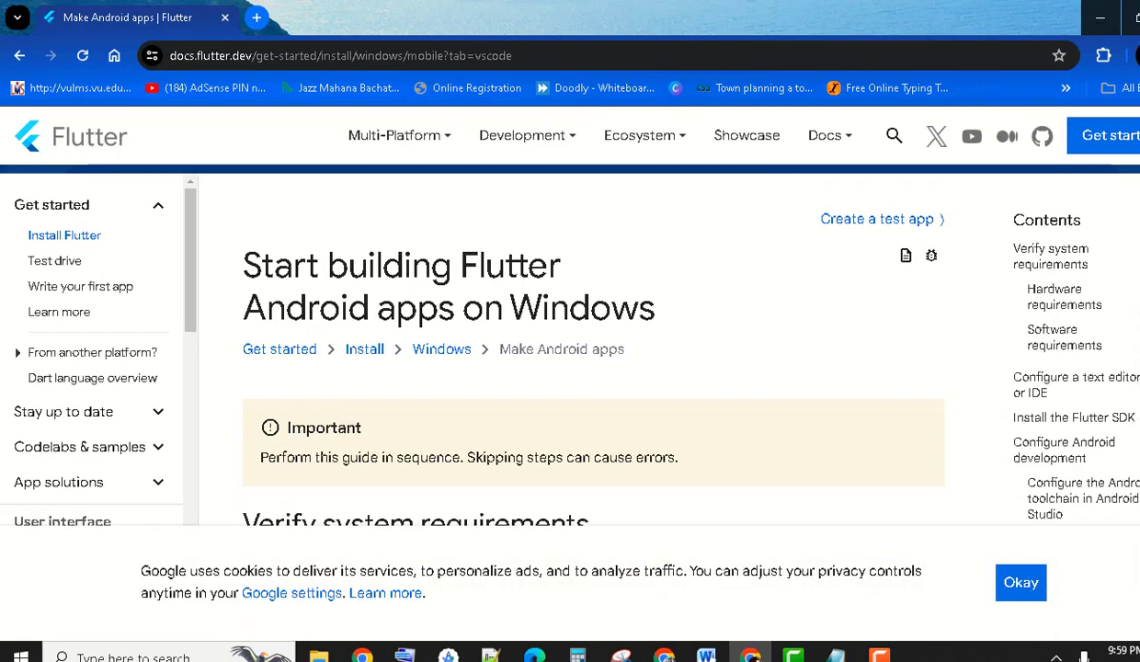
scroll(570, 368, "down", 1)
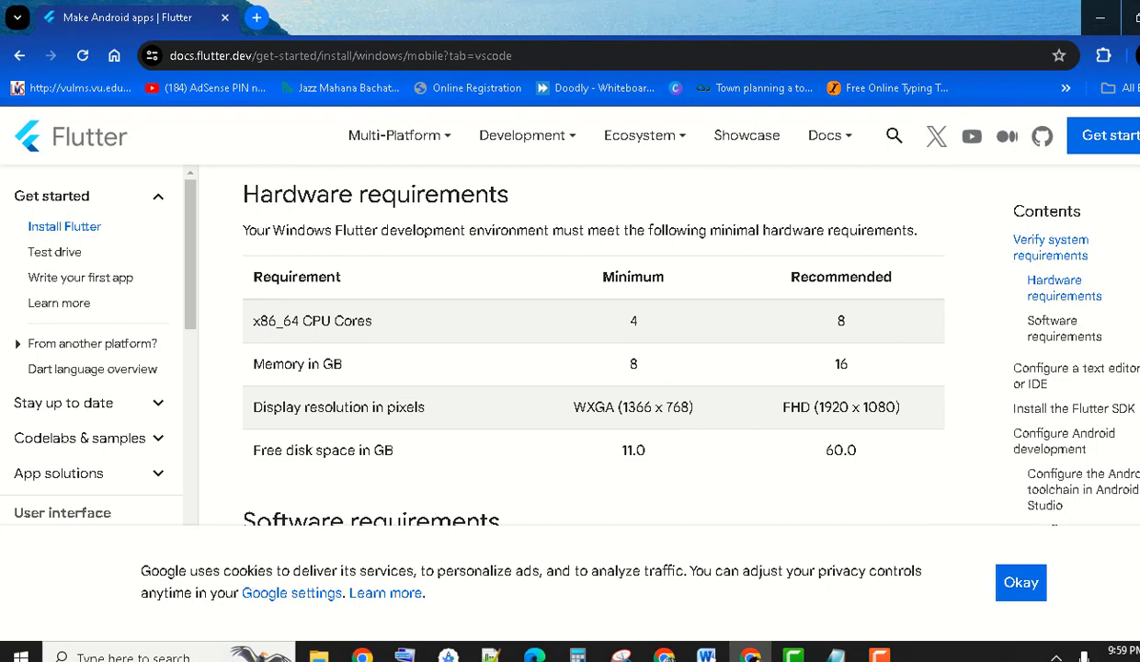
scroll(569, 349, "down", 5)
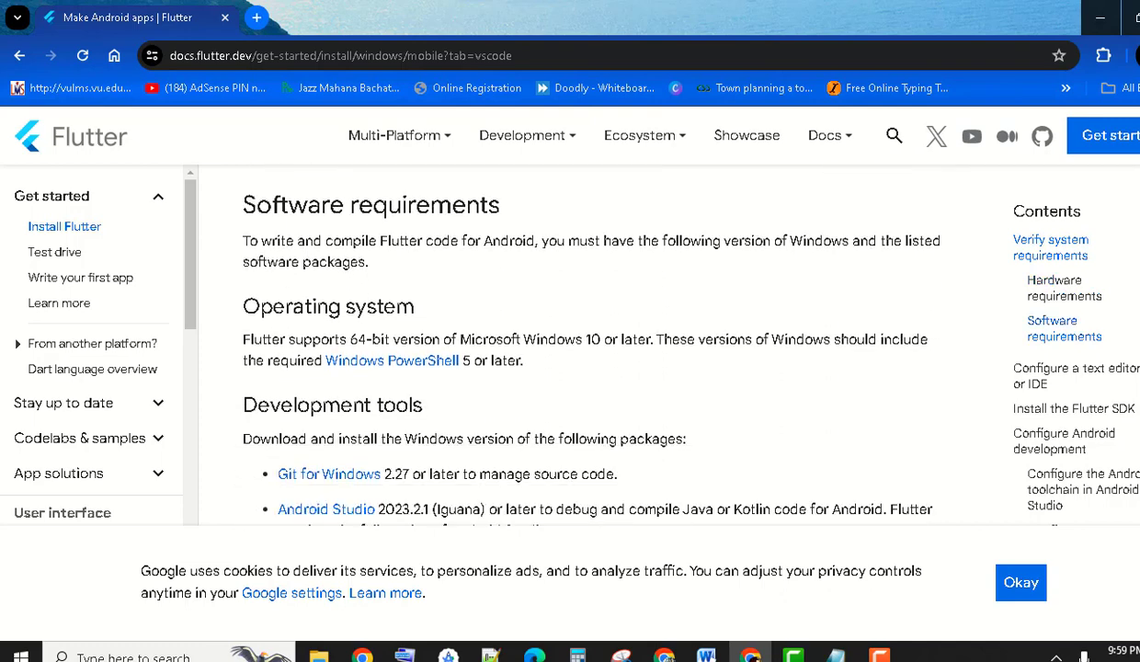
scroll(569, 349, "down", 6)
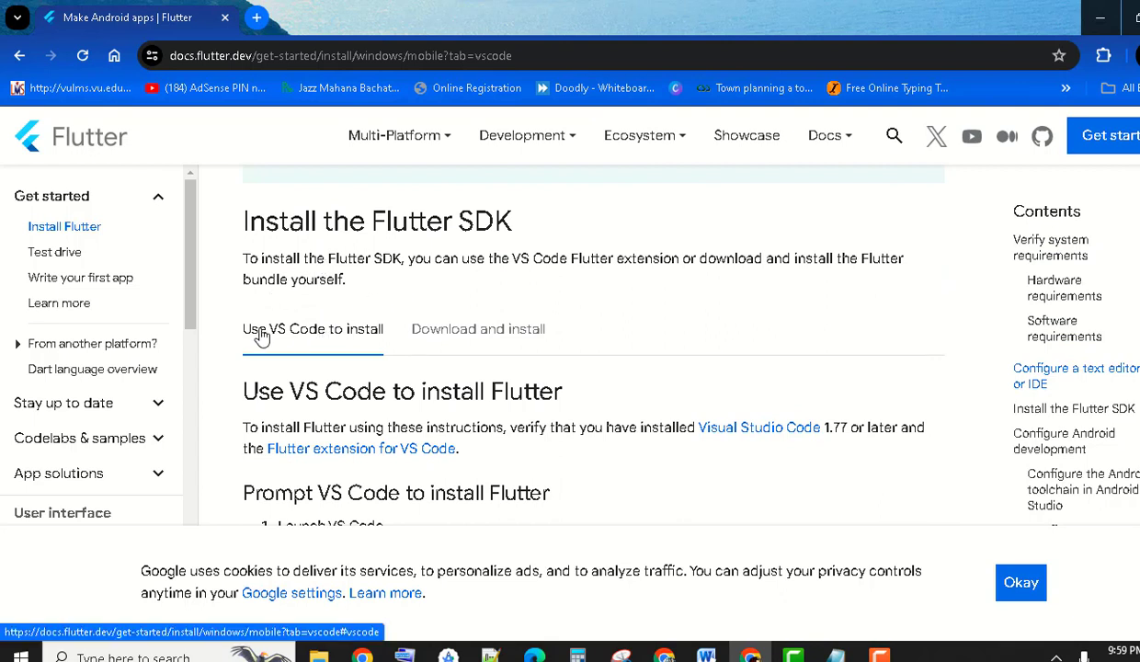
left_click(484, 338)
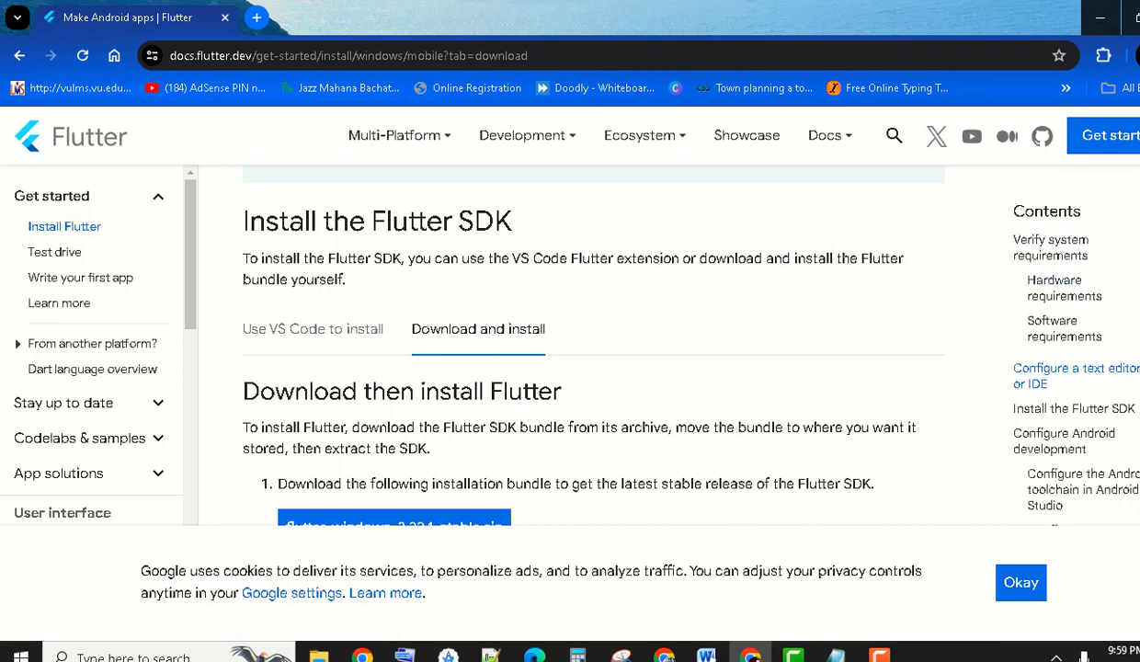
Download the flutter_windows_3.22.1-stable.zip installation bundle, accepting the suggested file name and save location
scroll(890, 216, "down", 2)
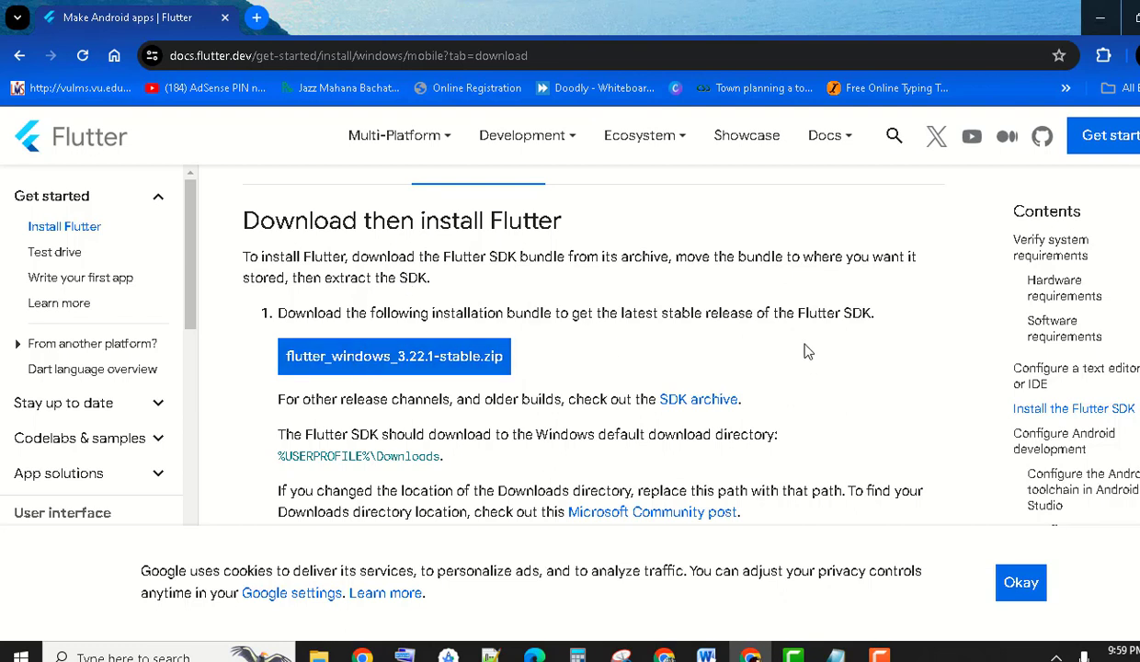
left_click(428, 359)
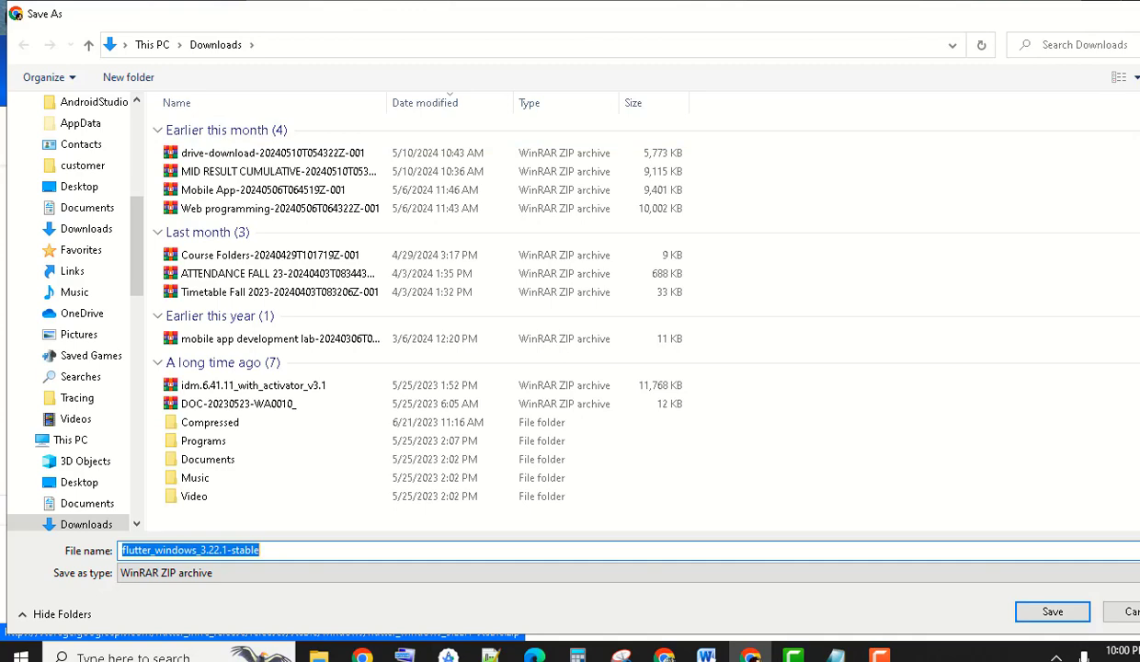
key("Return")
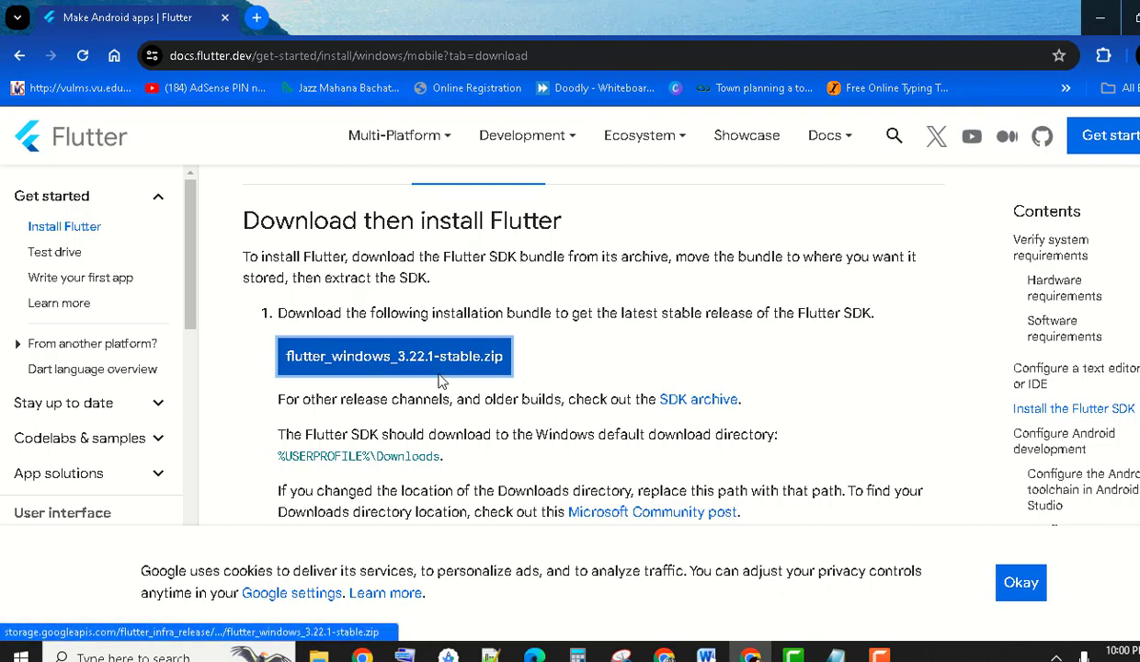
Switch to File Explorer's downloaded software folder, open the flutter_windows_3.22.1-stable archive in WinRAR and dismiss its pop-up window
left_click(318, 654)
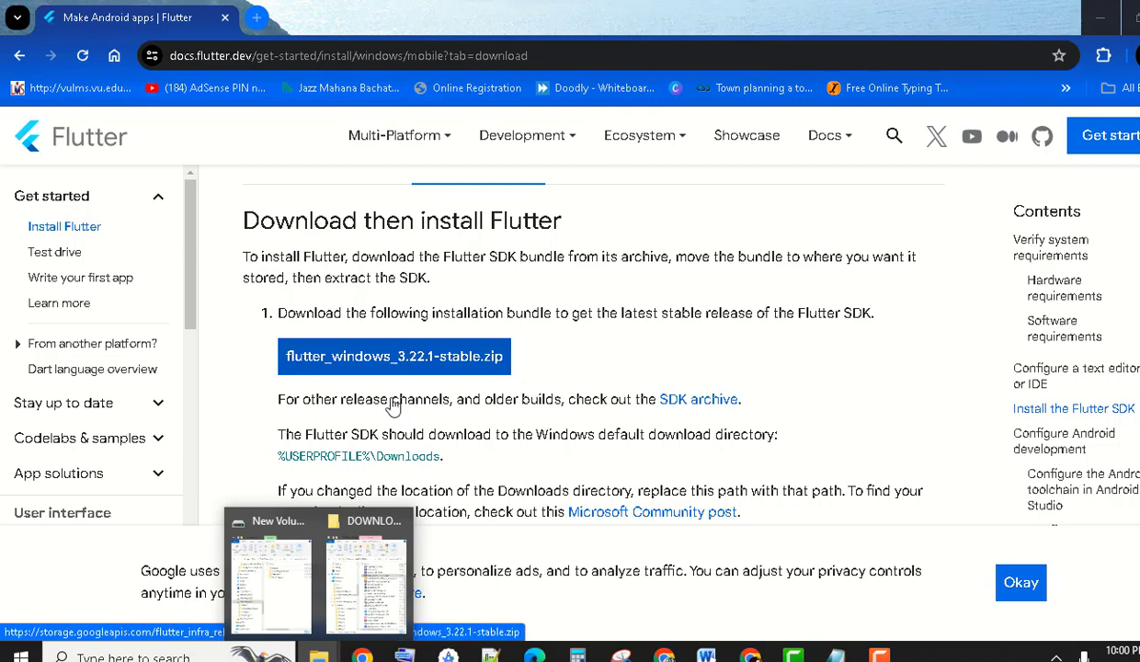
left_click(359, 570)
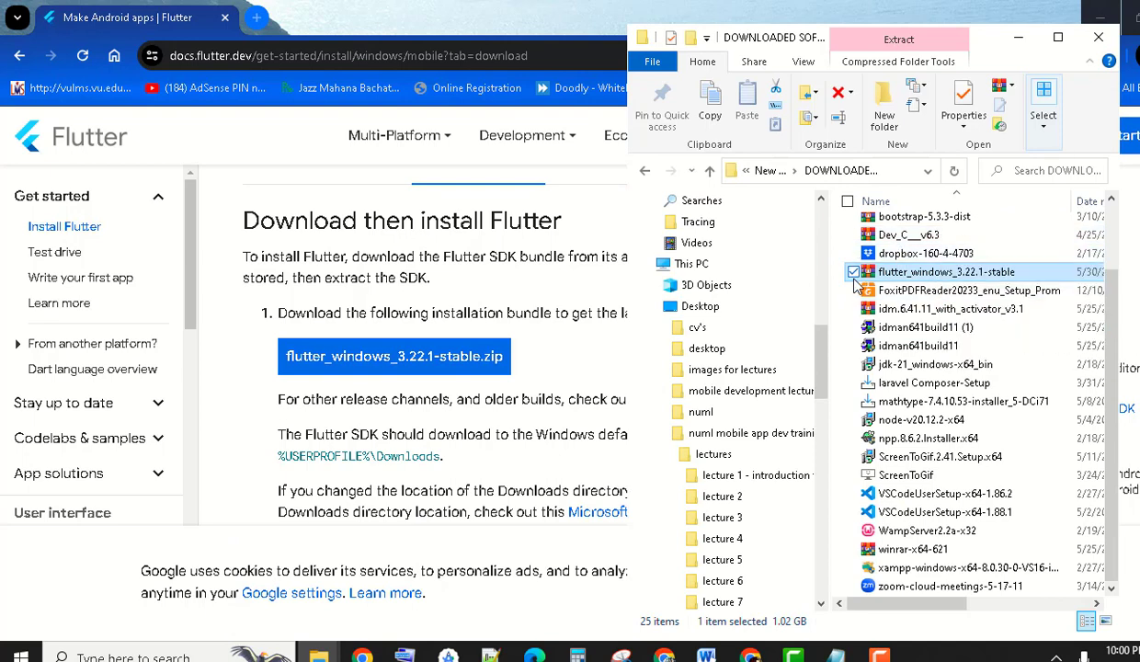
left_click(922, 278)
left_click(921, 278)
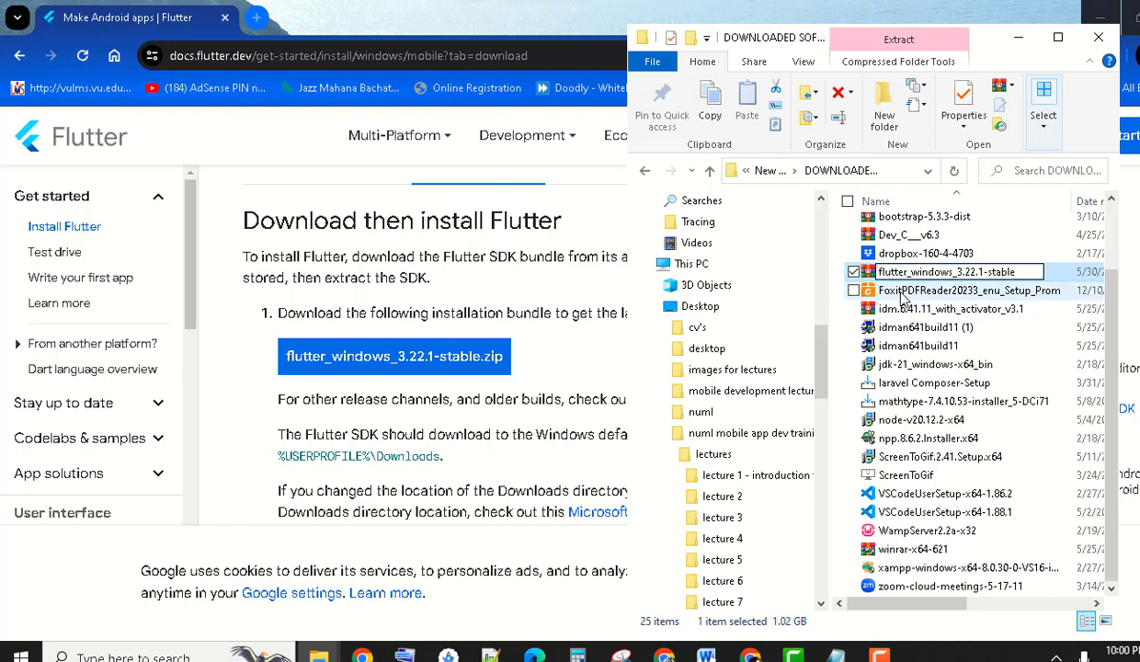
left_click(883, 291)
double_click(909, 273)
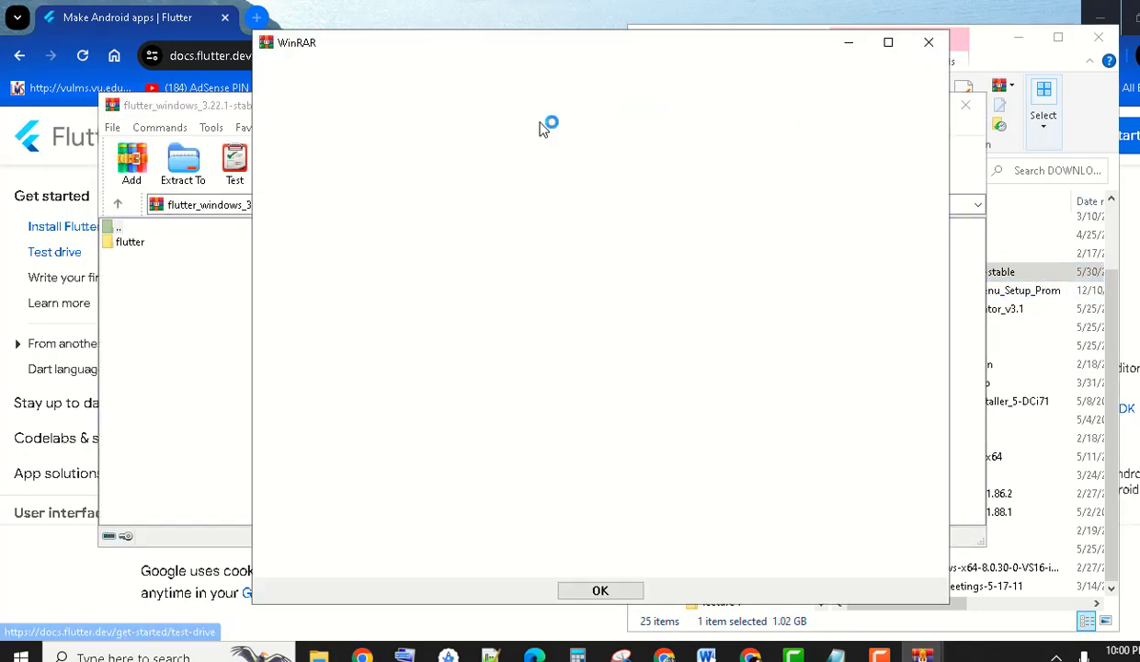
left_click(927, 46)
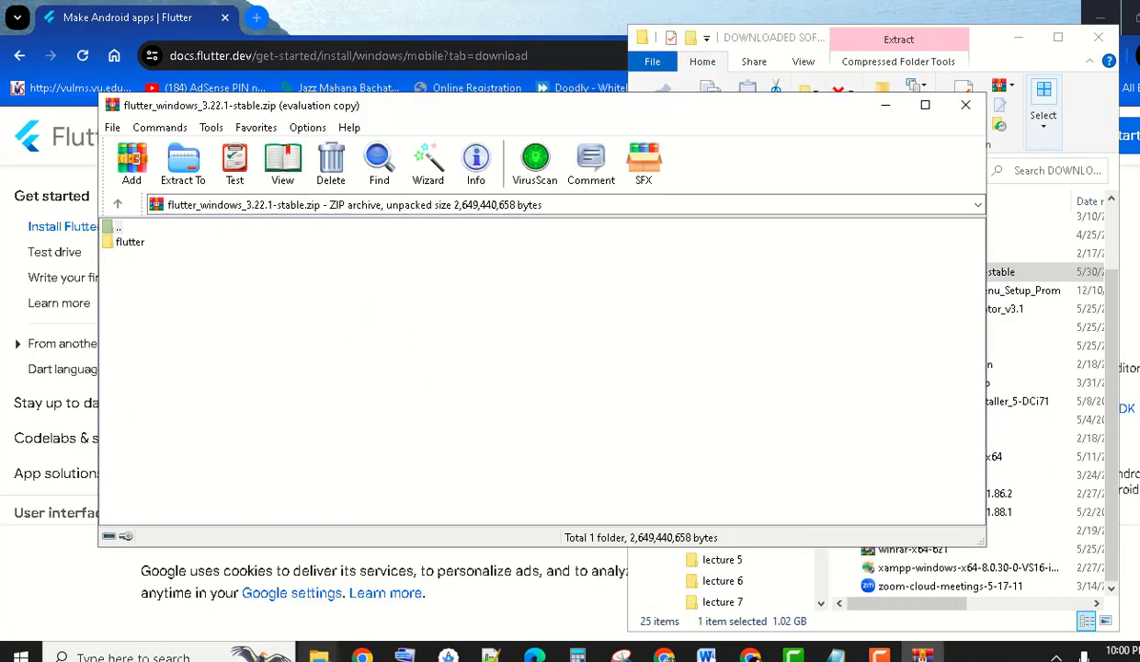
View the contents and path of the New Volume (F:) drive in File Explorer, and minimize that window
mouse_move(318, 654)
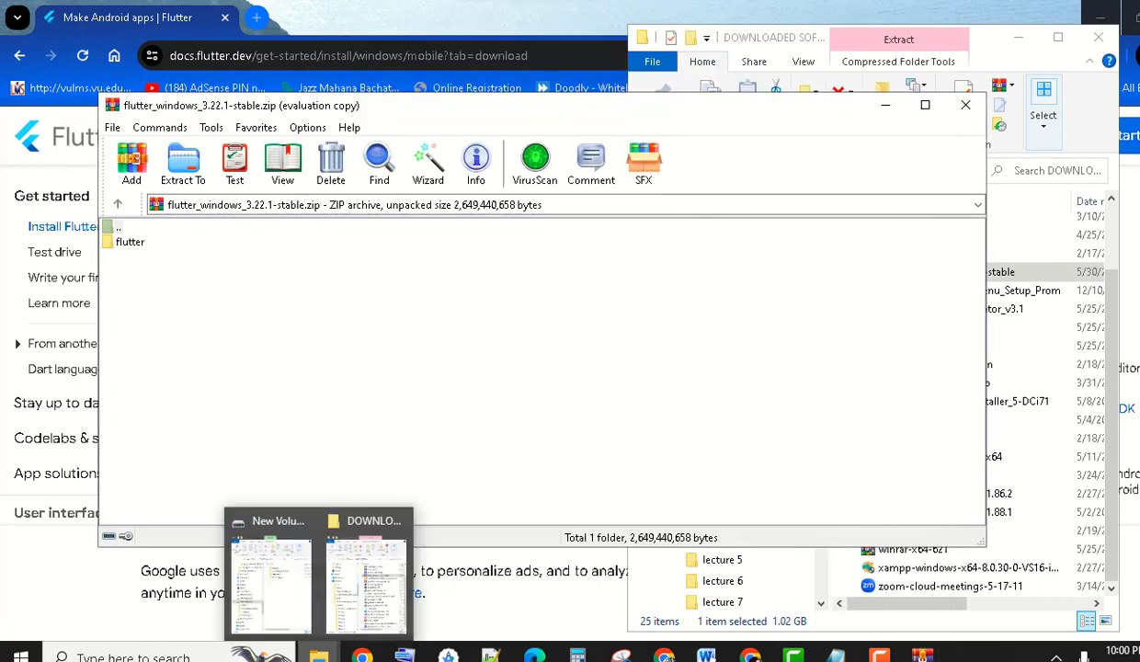
left_click(289, 602)
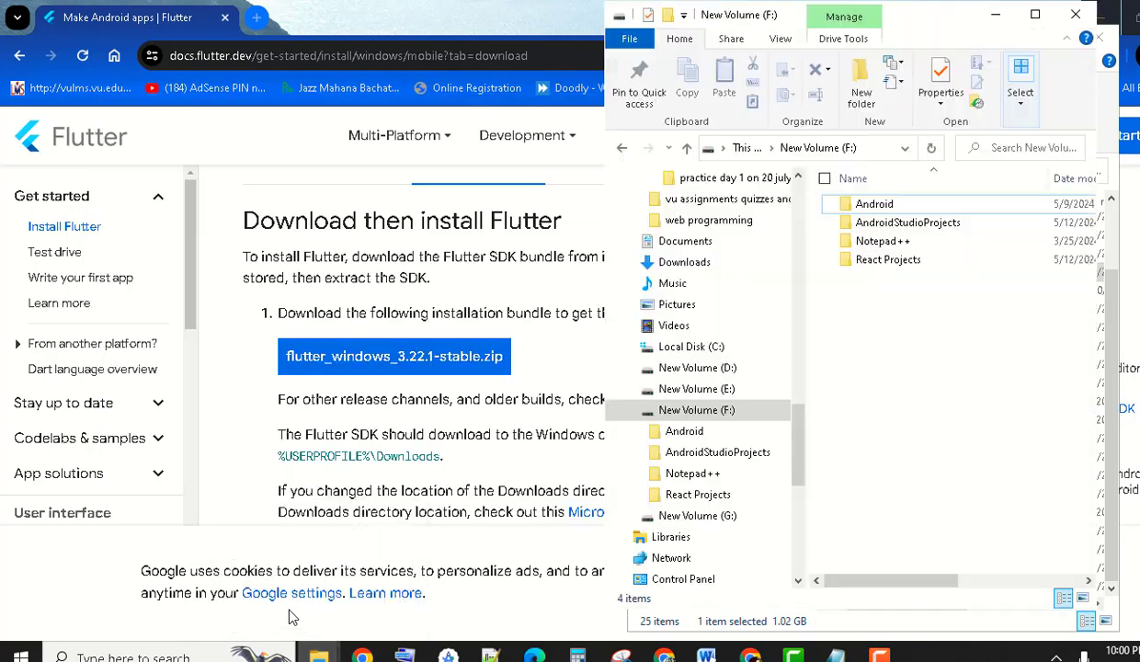
left_click(873, 150)
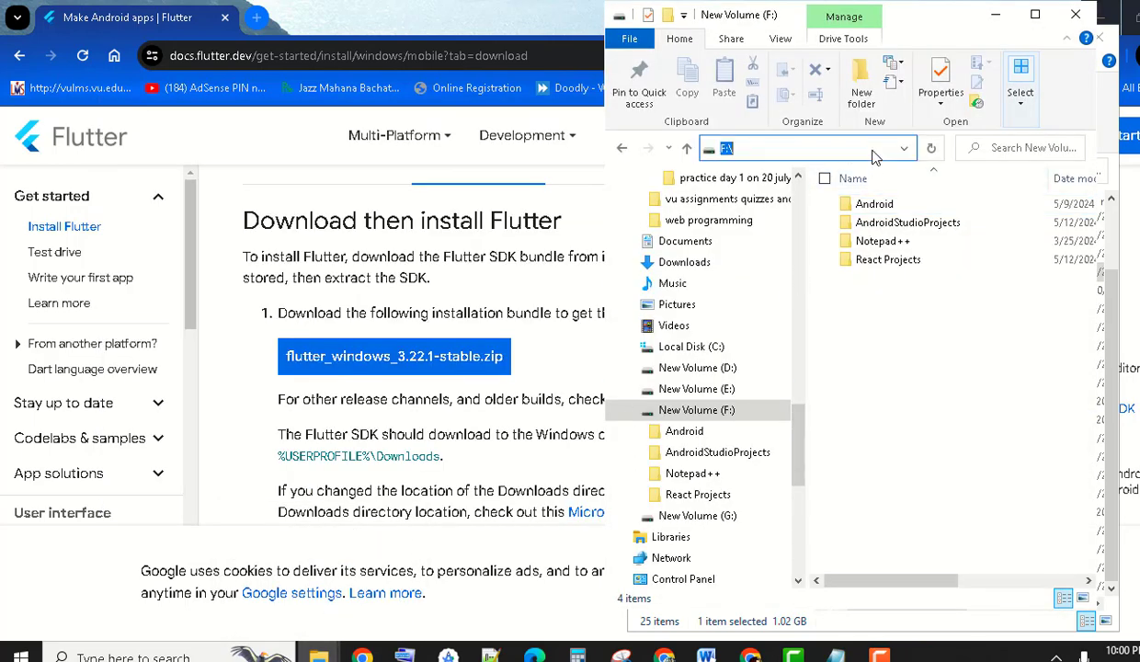
left_click(993, 20)
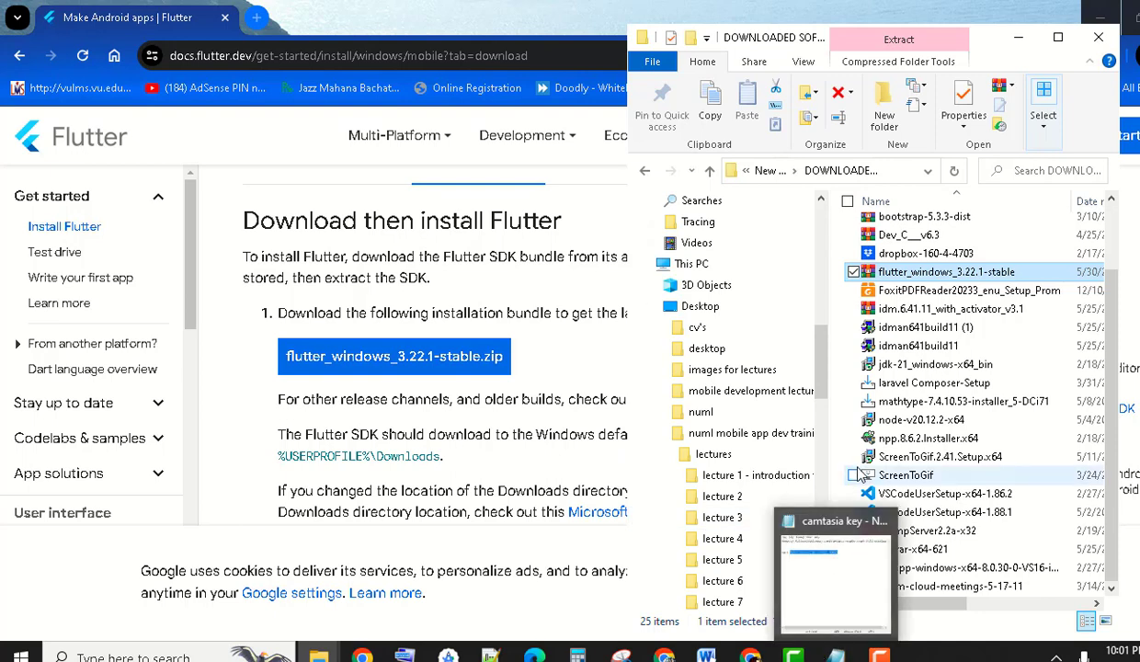
Reopen the flutter_windows_3.22.1-stable archive from the downloaded software folder and close the WinRAR license reminder
left_click(900, 275)
left_click(901, 287)
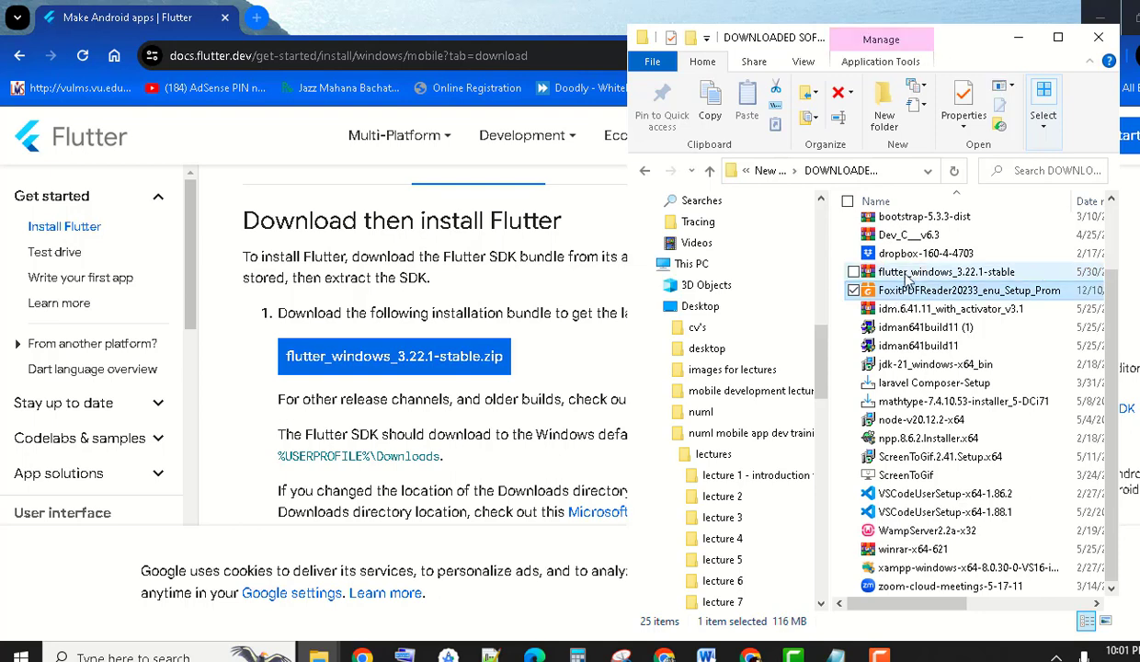
left_click(907, 274)
double_click(908, 276)
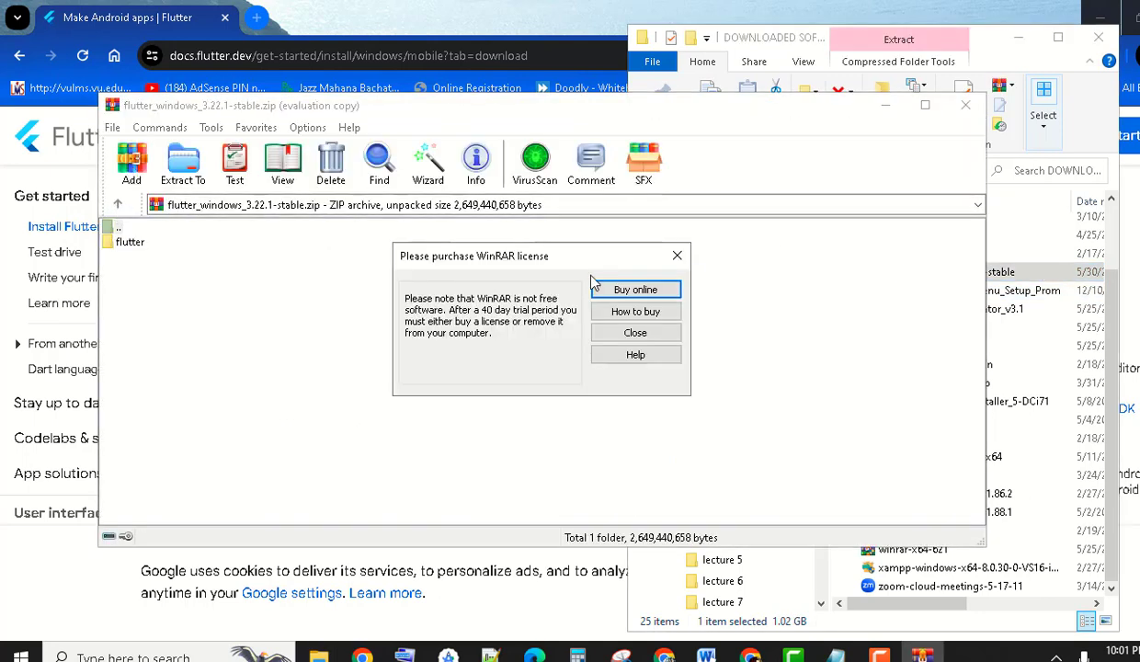
left_click(677, 256)
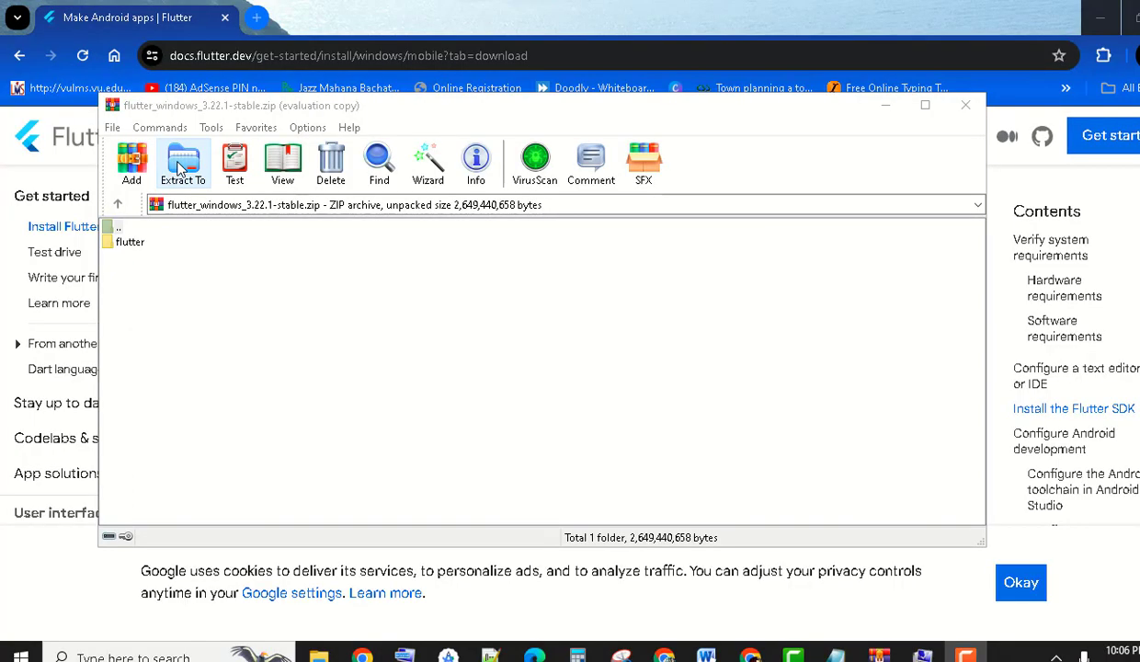
Extract the Flutter archive with New Volume (F:) as the destination path, F:\
left_click(180, 165)
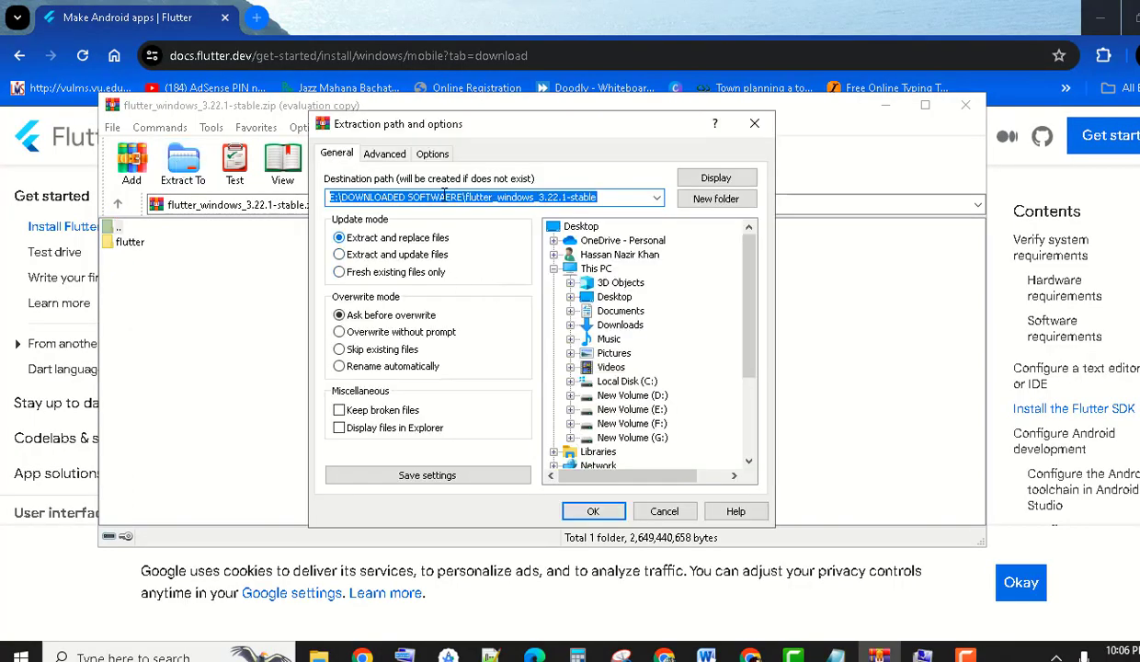
left_click(615, 425)
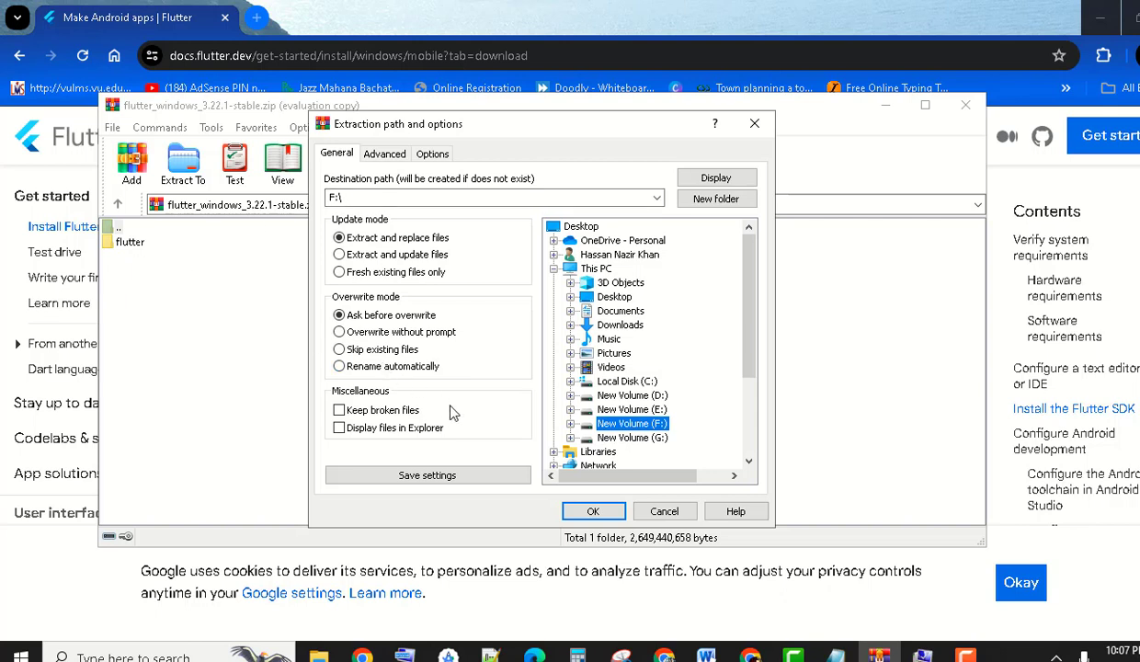
left_click(318, 654)
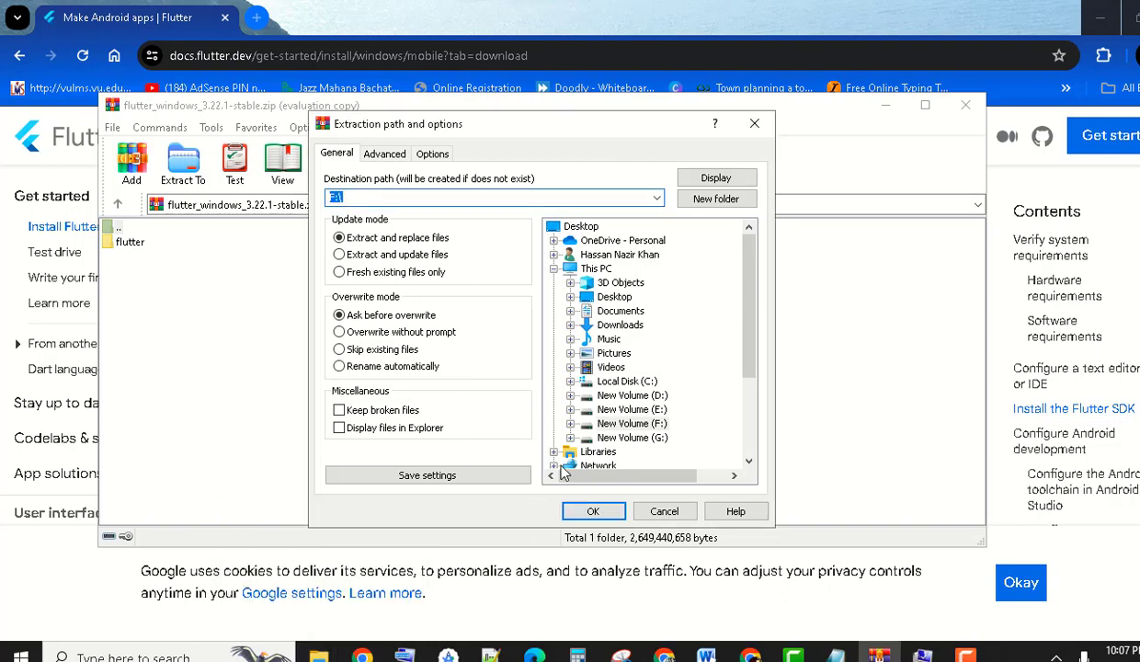
left_click(593, 511)
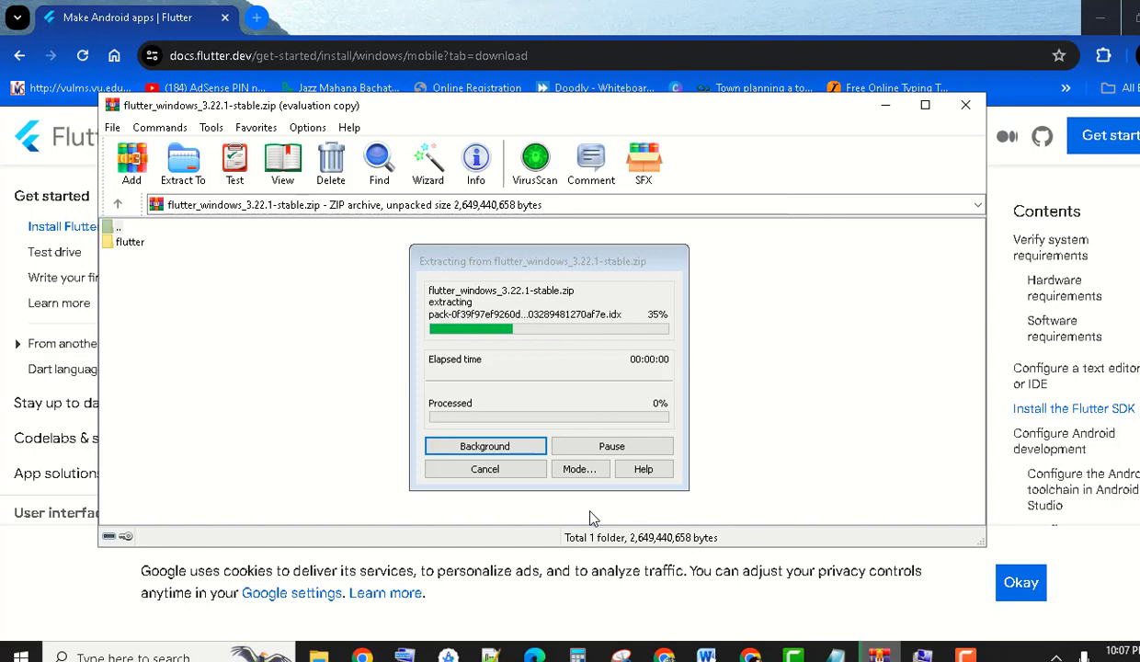
Switch to the File Explorer window of the F: drive to check the extracted flutter folder and its path
left_click(318, 656)
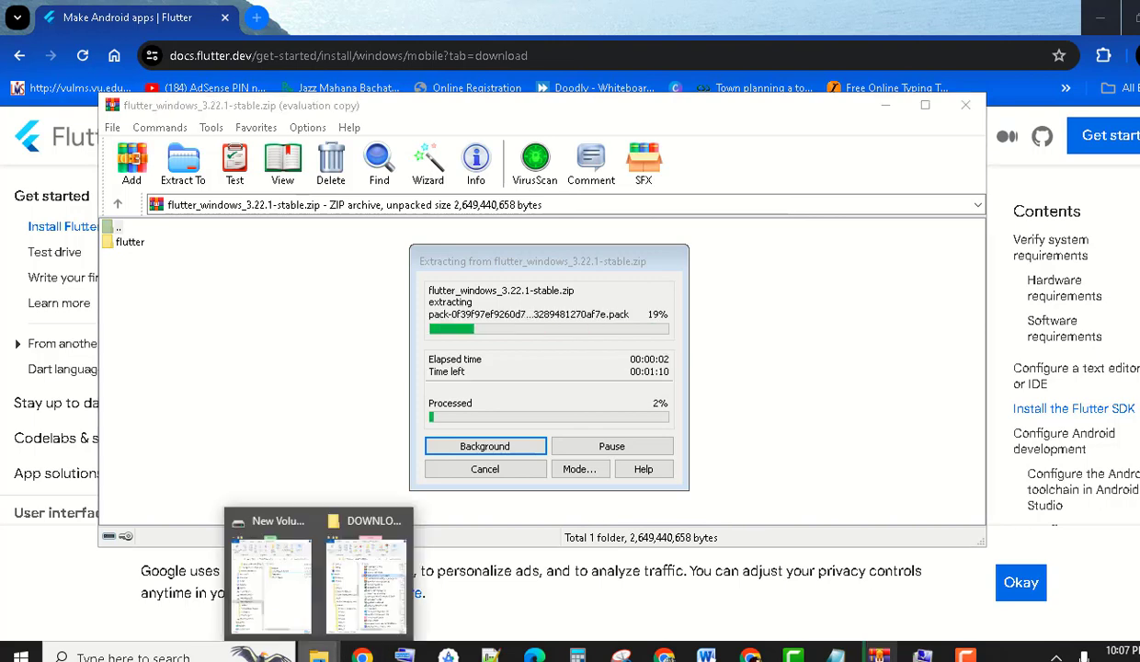
left_click(287, 621)
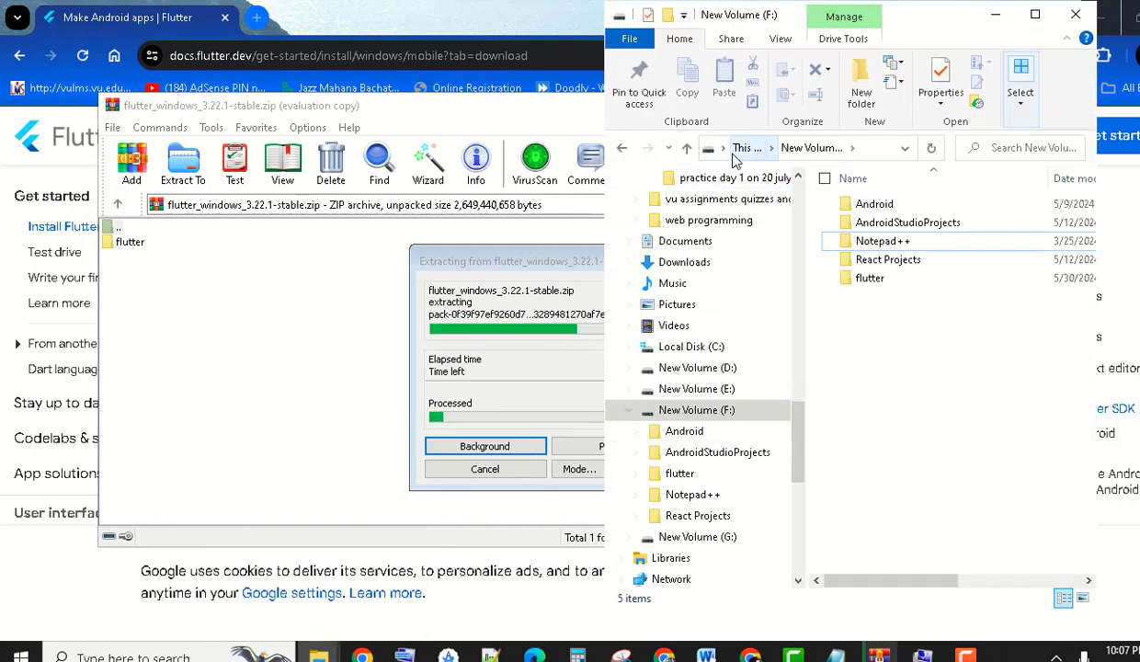
left_click(878, 150)
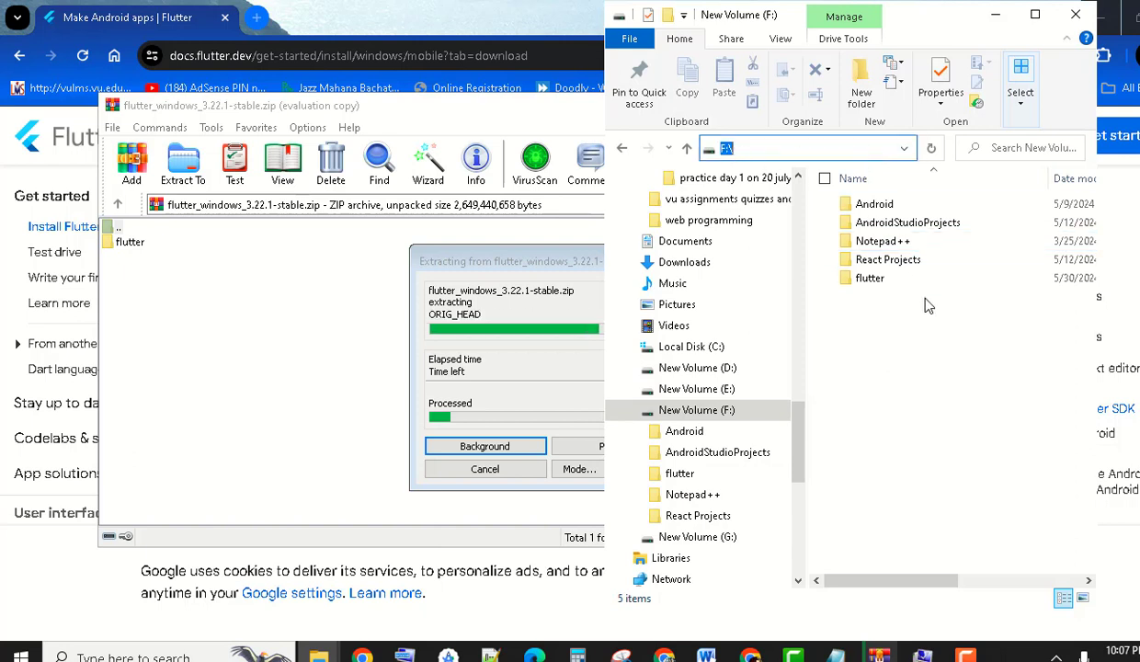
Inspect the contents of the flutter folder on the F: drive and view the Android Studio welcome window, minimizing it again
left_click(880, 283)
double_click(878, 285)
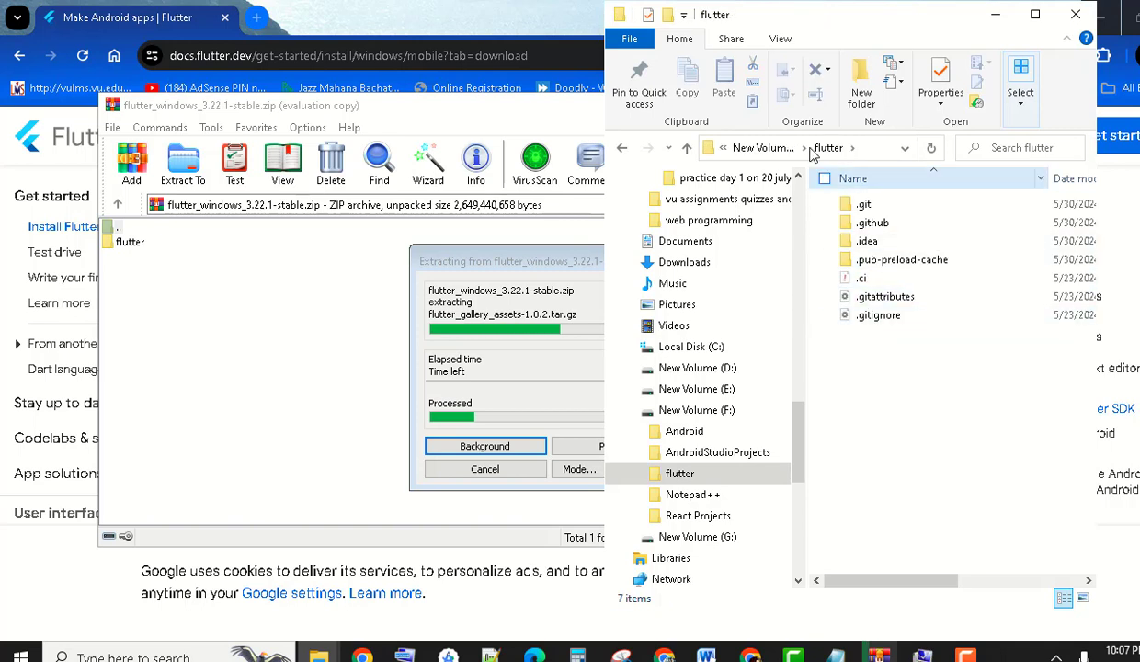
left_click(764, 150)
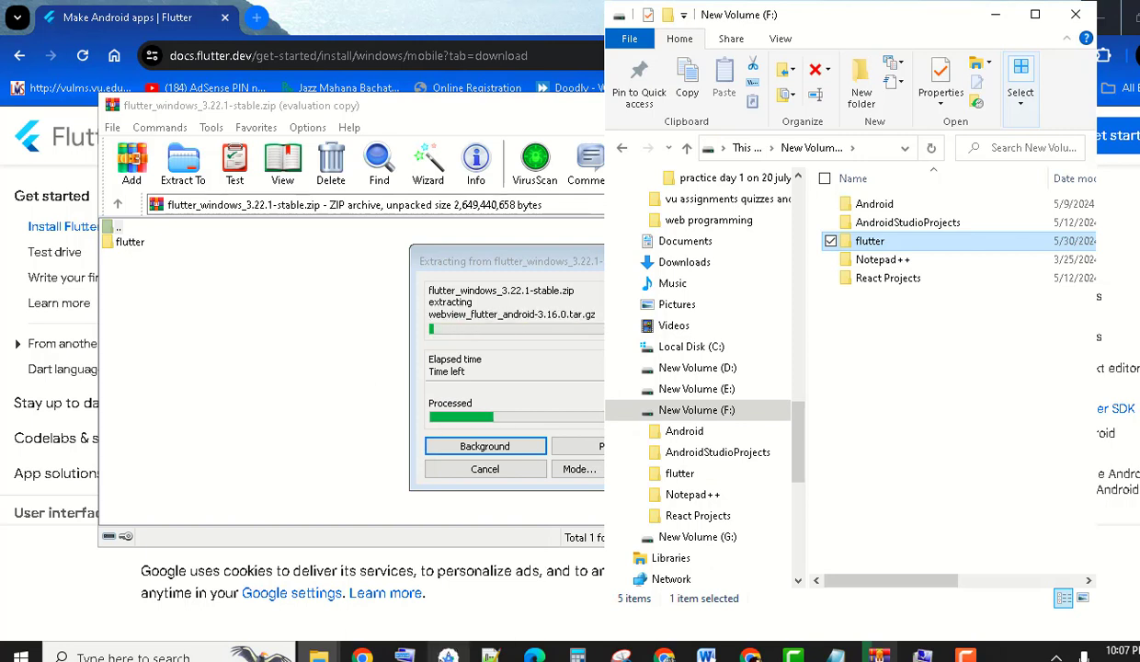
left_click(447, 656)
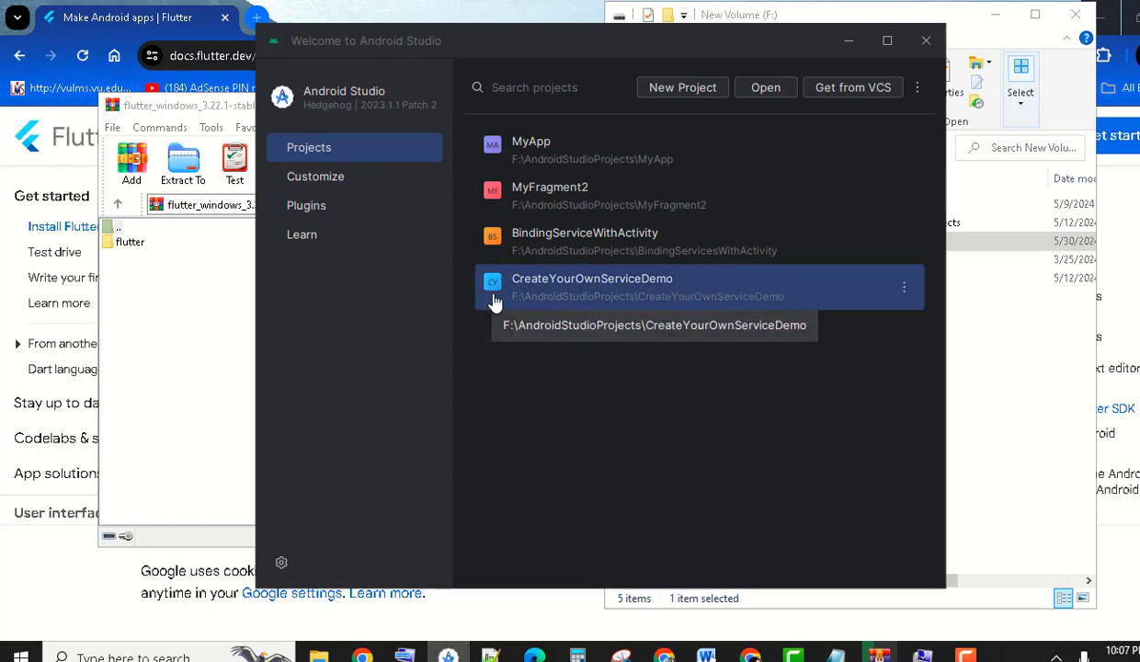
left_click(849, 41)
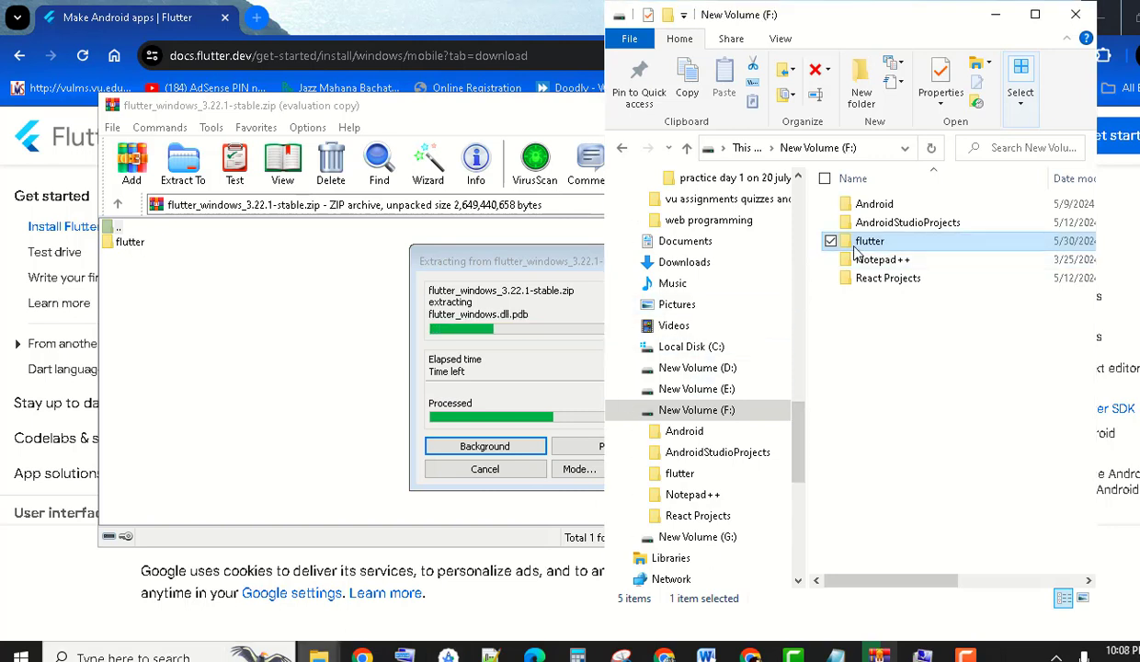
Open the bin folder inside the flutter folder on the F: drive and copy its path, F:\flutter\bin
double_click(854, 246)
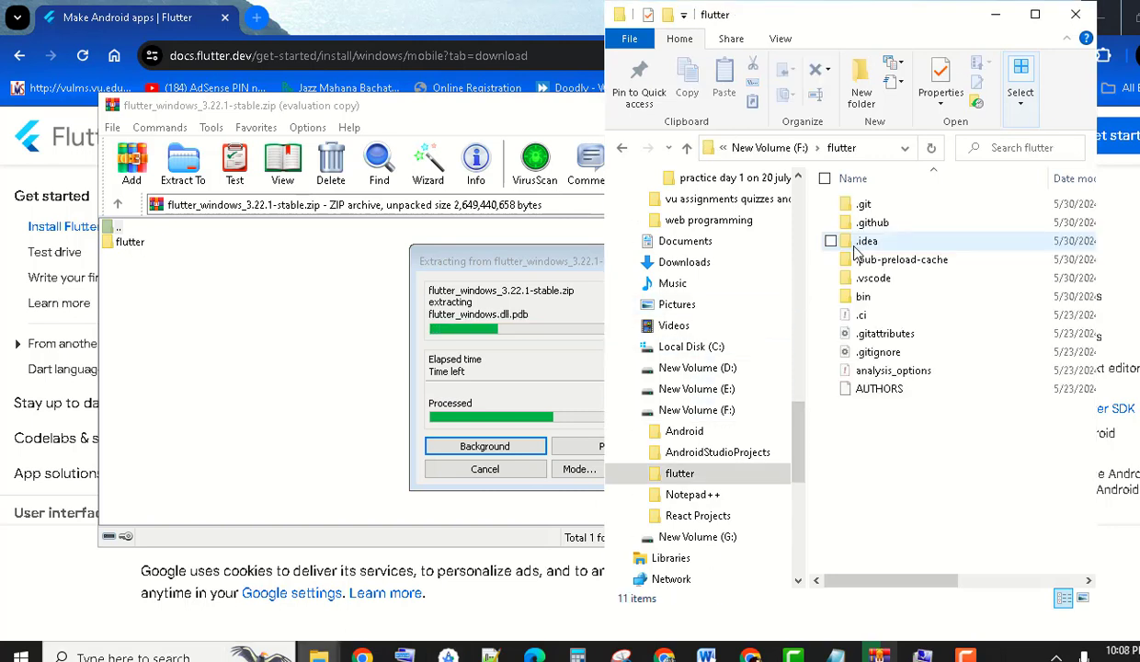
double_click(860, 296)
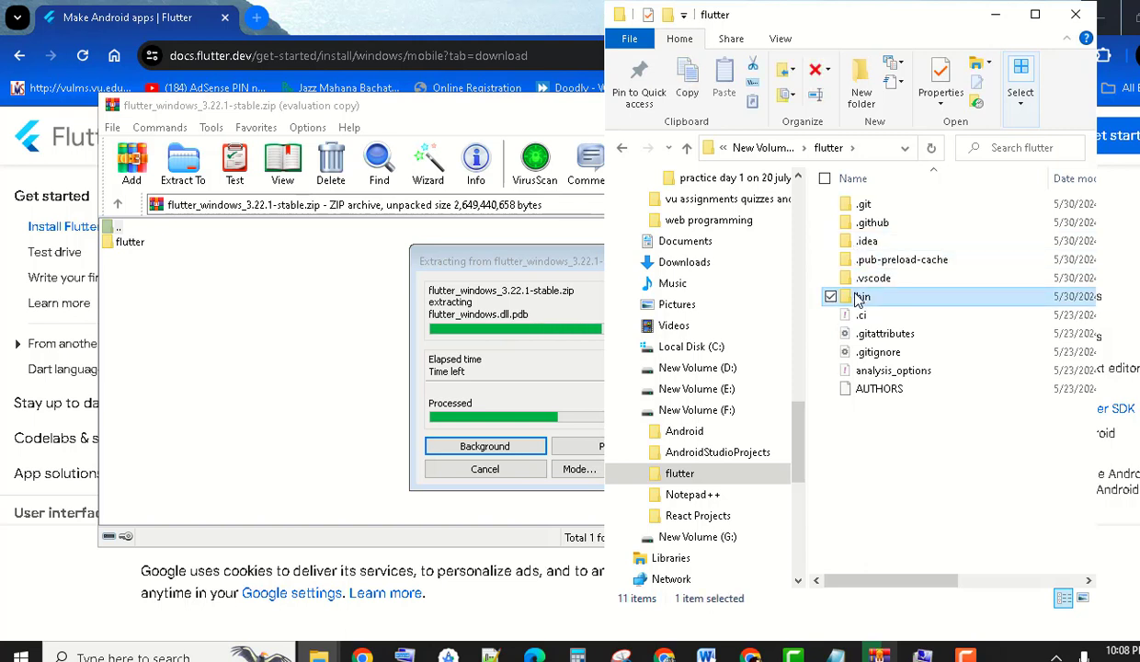
left_click(841, 149)
key("ctrl+c")
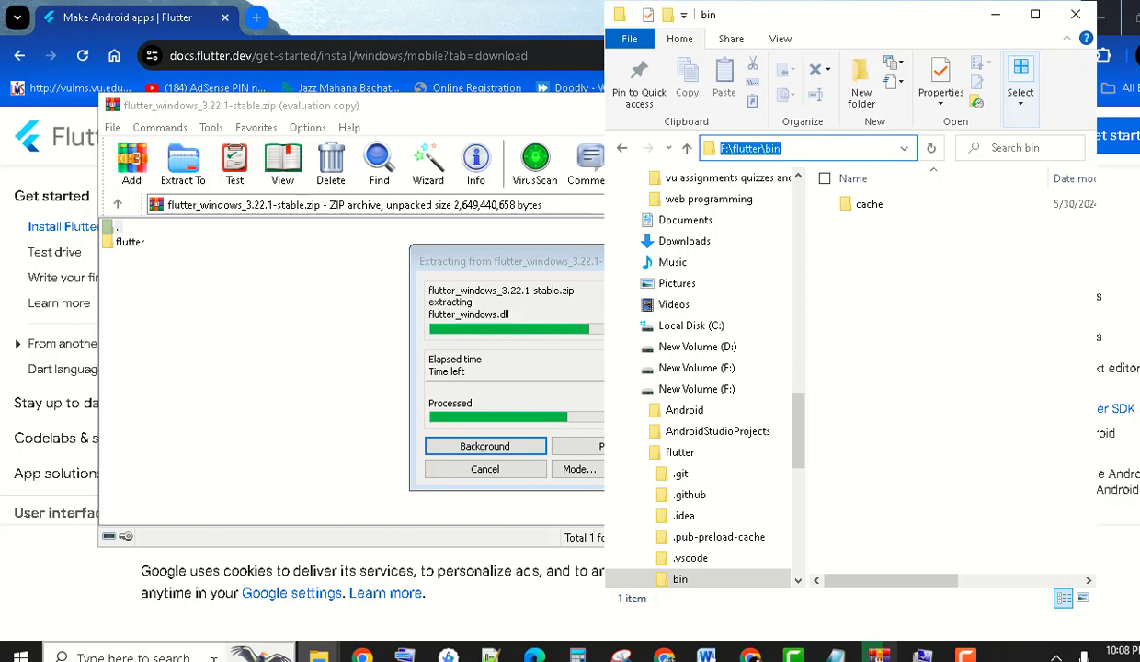
Search Windows for the advanced system settings and open the Environment Variables dialog from System Properties
left_click(166, 654)
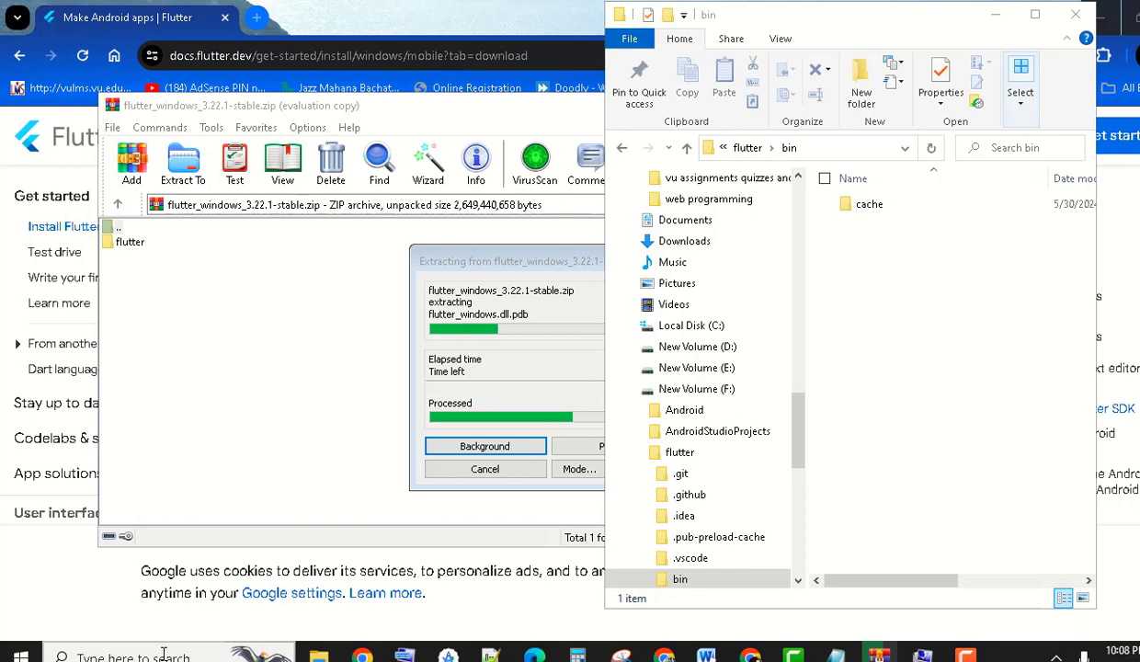
type("system")
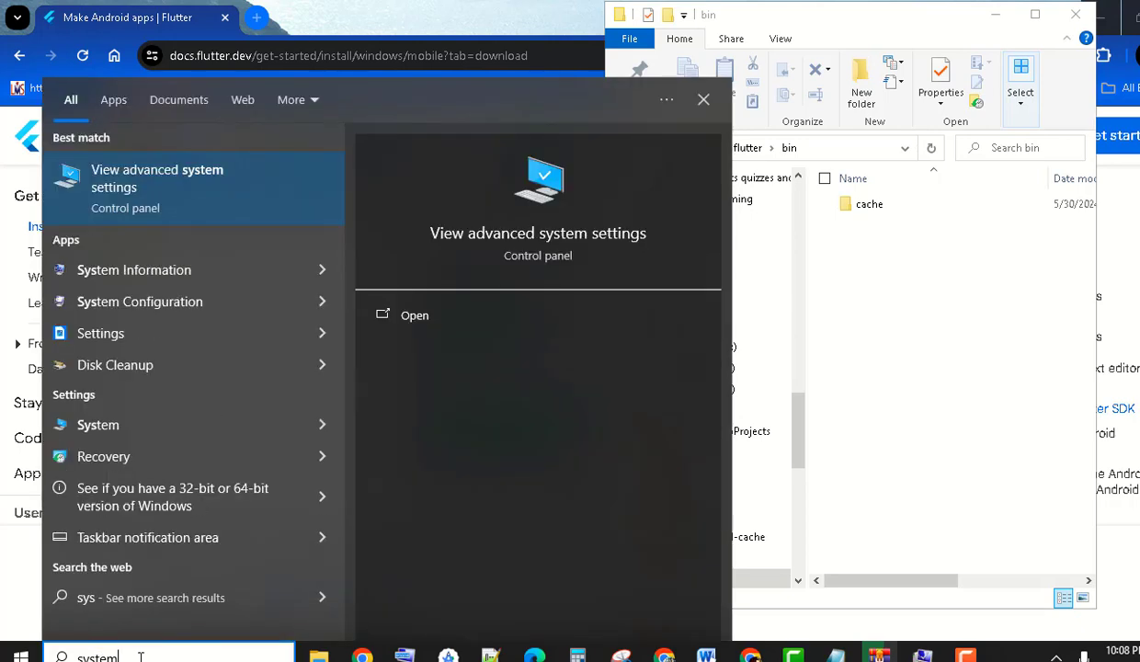
type(" s")
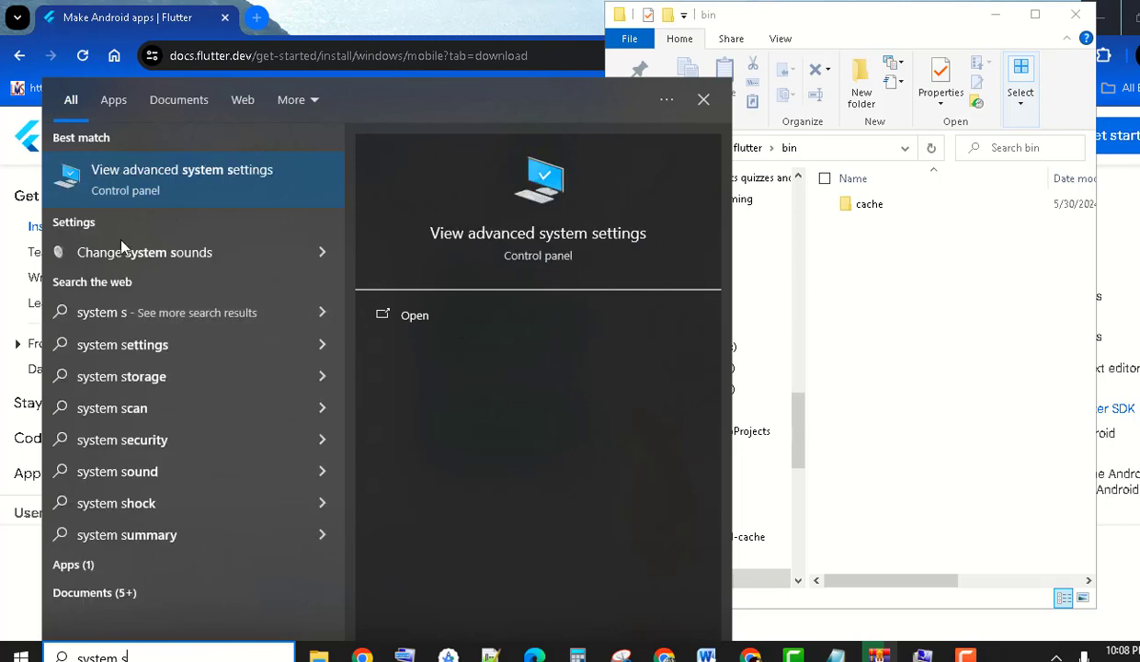
left_click(155, 193)
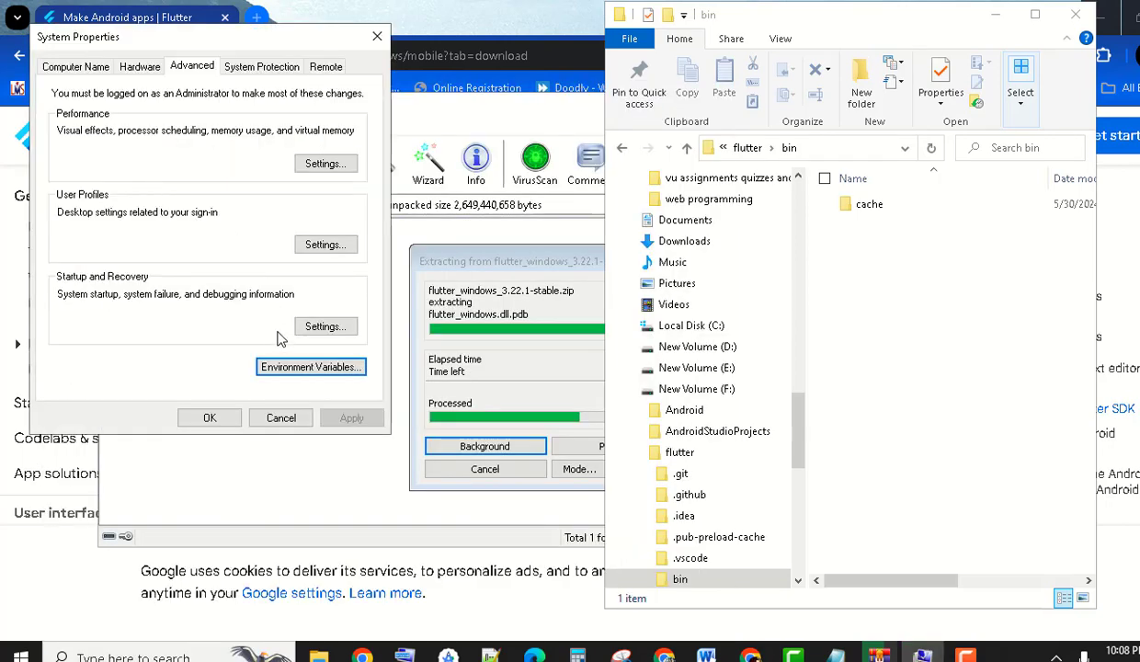
left_click(279, 370)
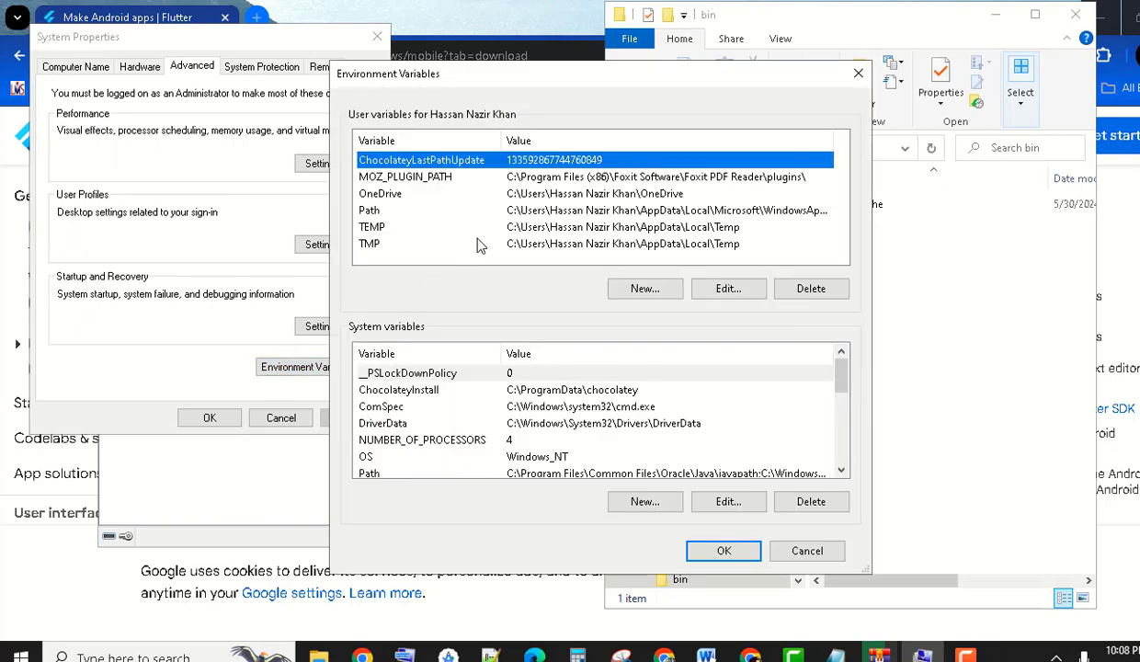
left_click(369, 211)
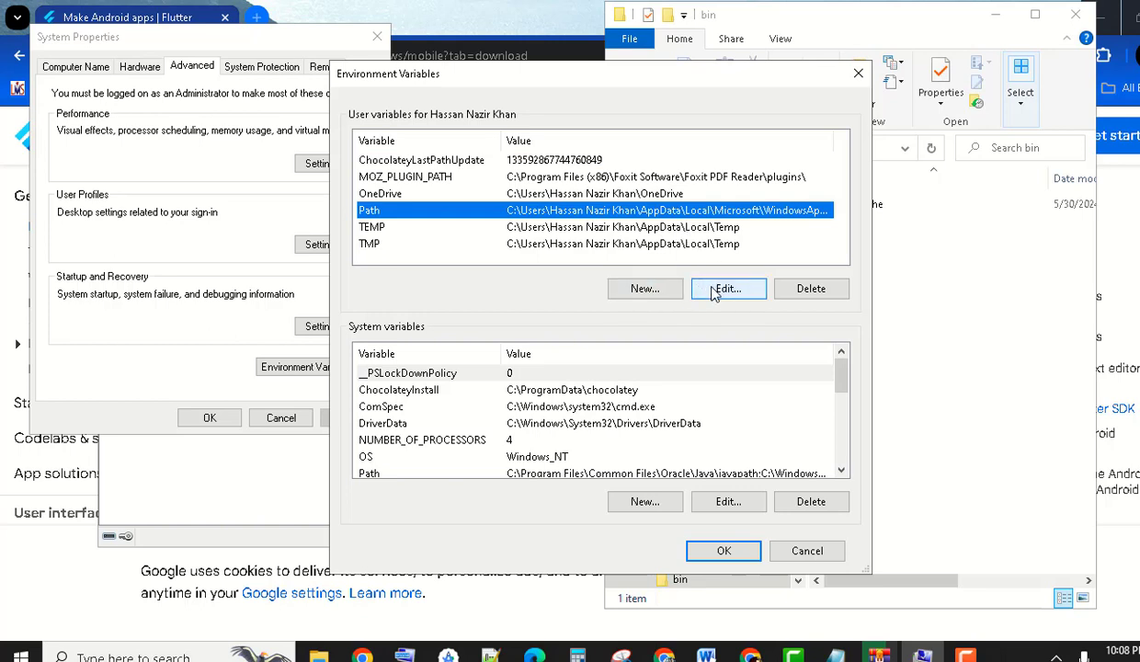
left_click(642, 292)
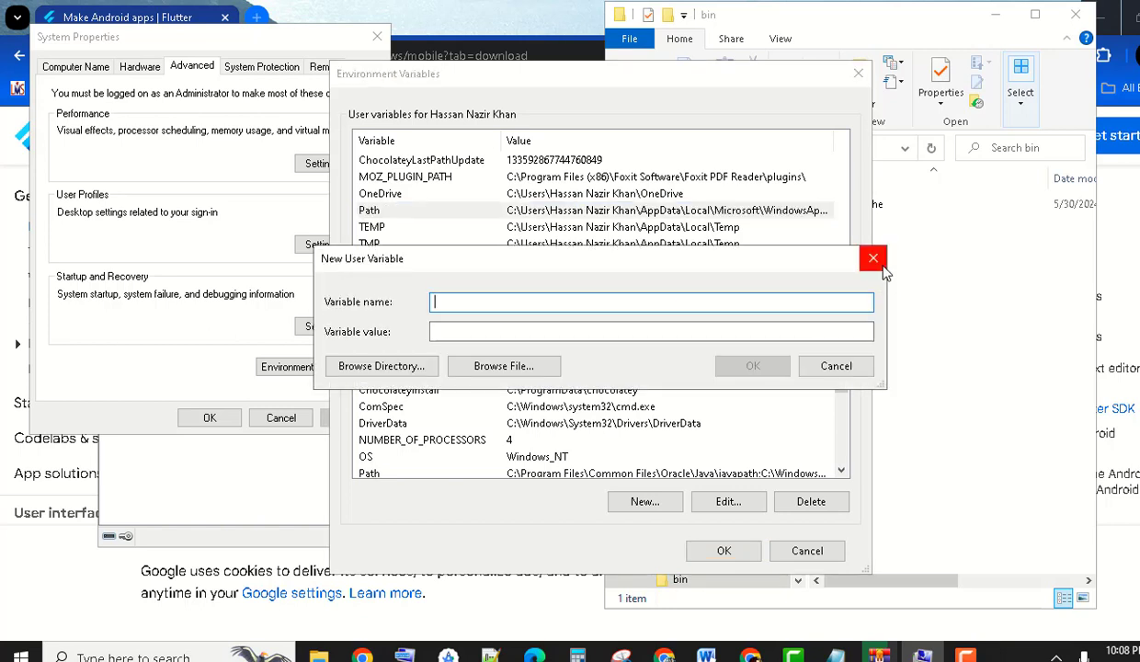
left_click(873, 259)
Add F:\flutter\bin as a new entry to the user Path variable and accept all the open system dialogs
left_click(544, 211)
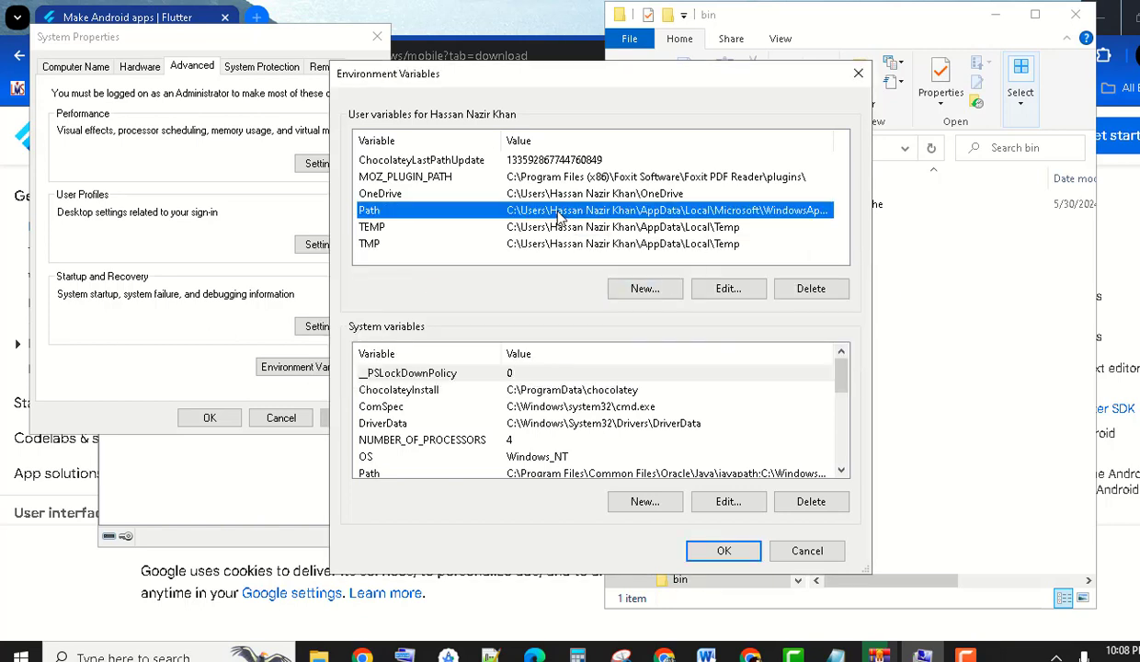
left_click(721, 289)
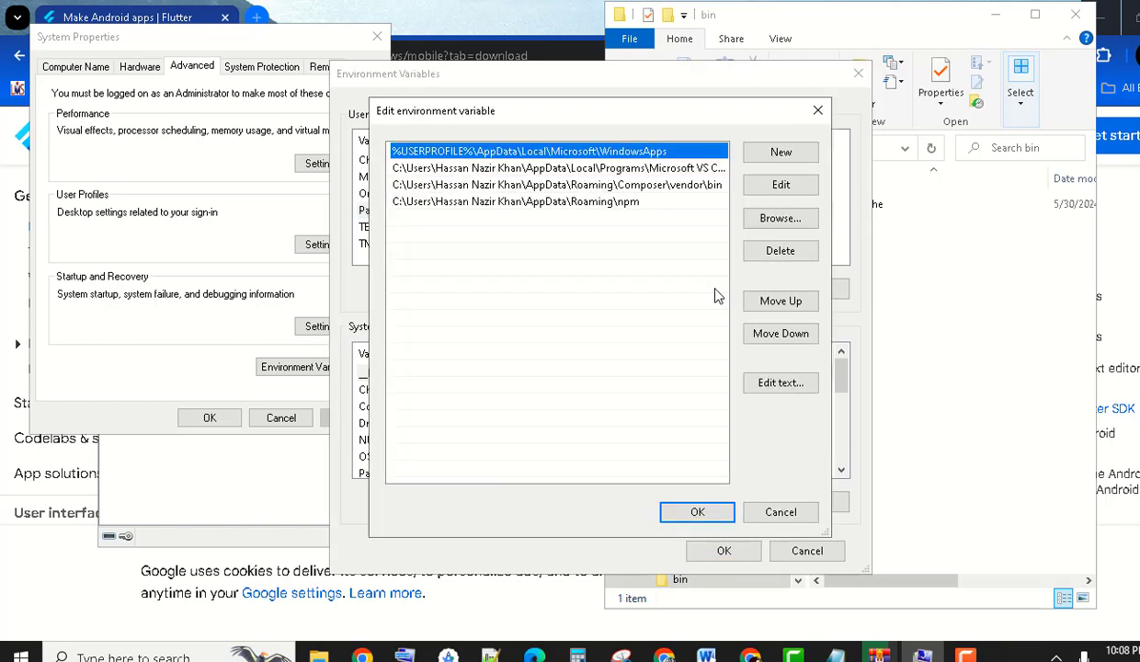
left_click(783, 157)
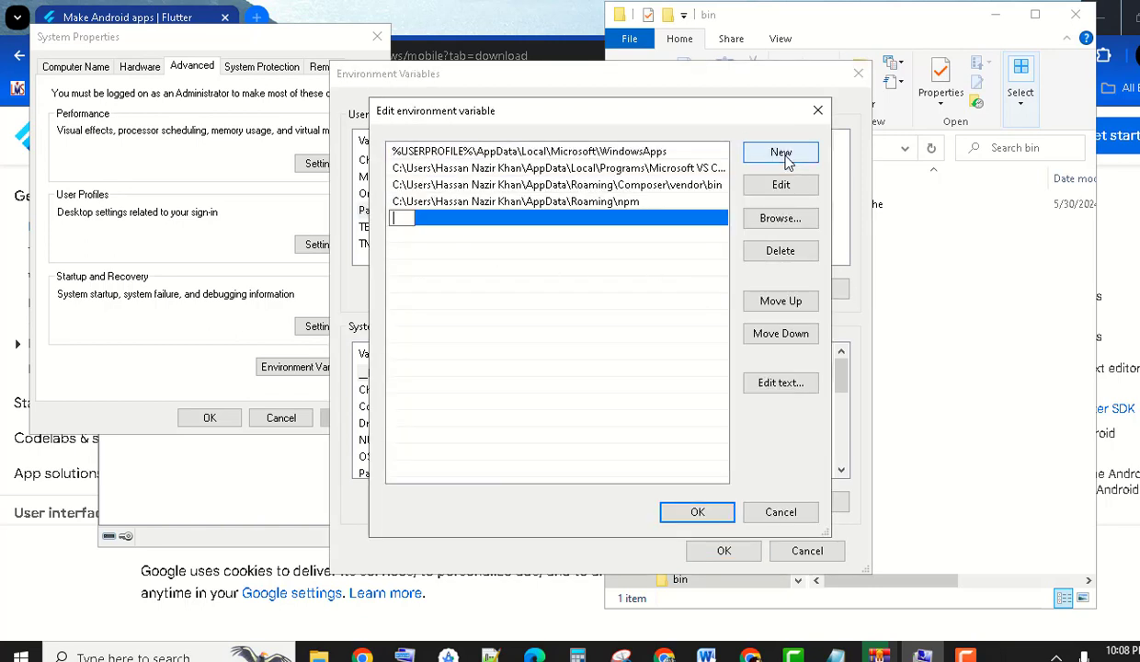
key("ctrl+v")
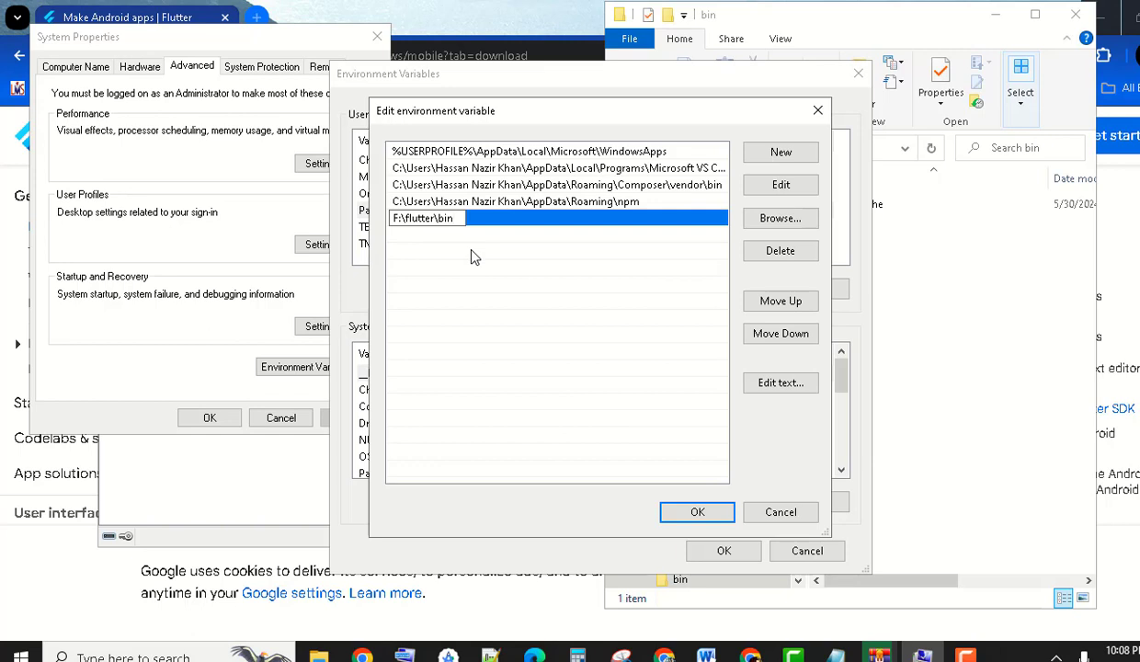
left_click(467, 276)
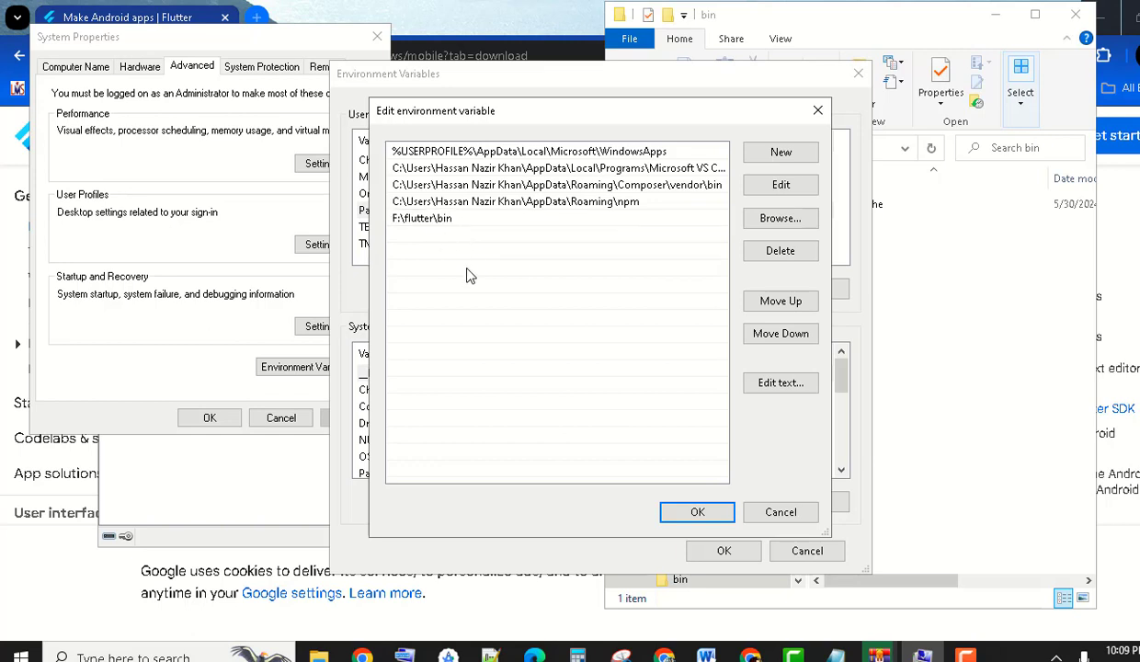
left_click(696, 512)
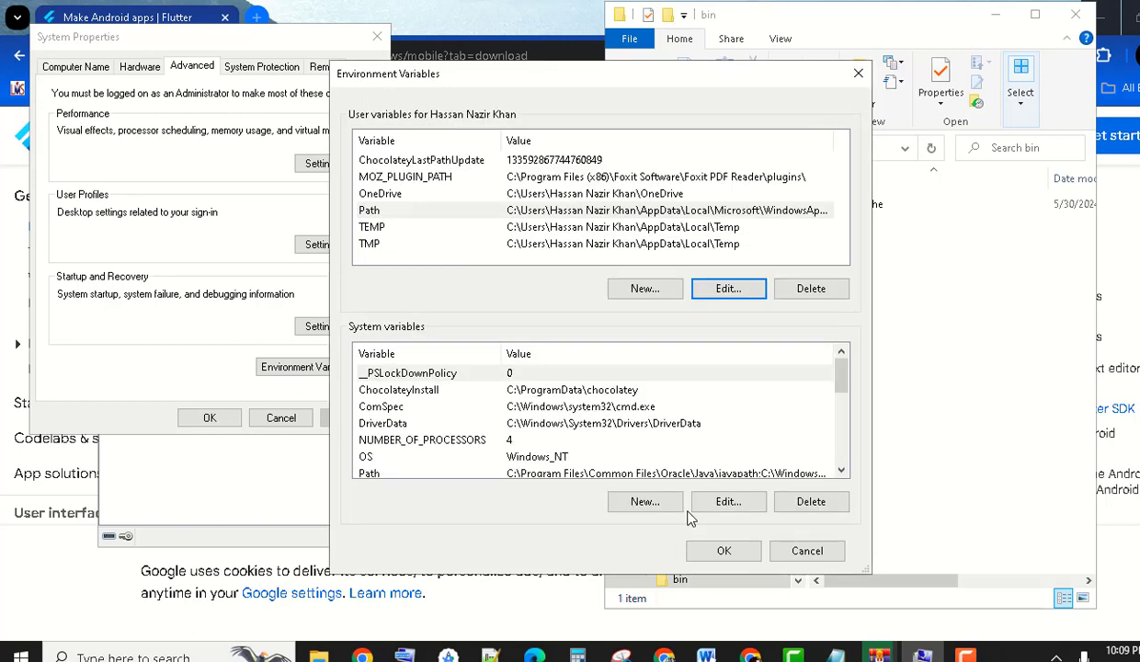
left_click(713, 555)
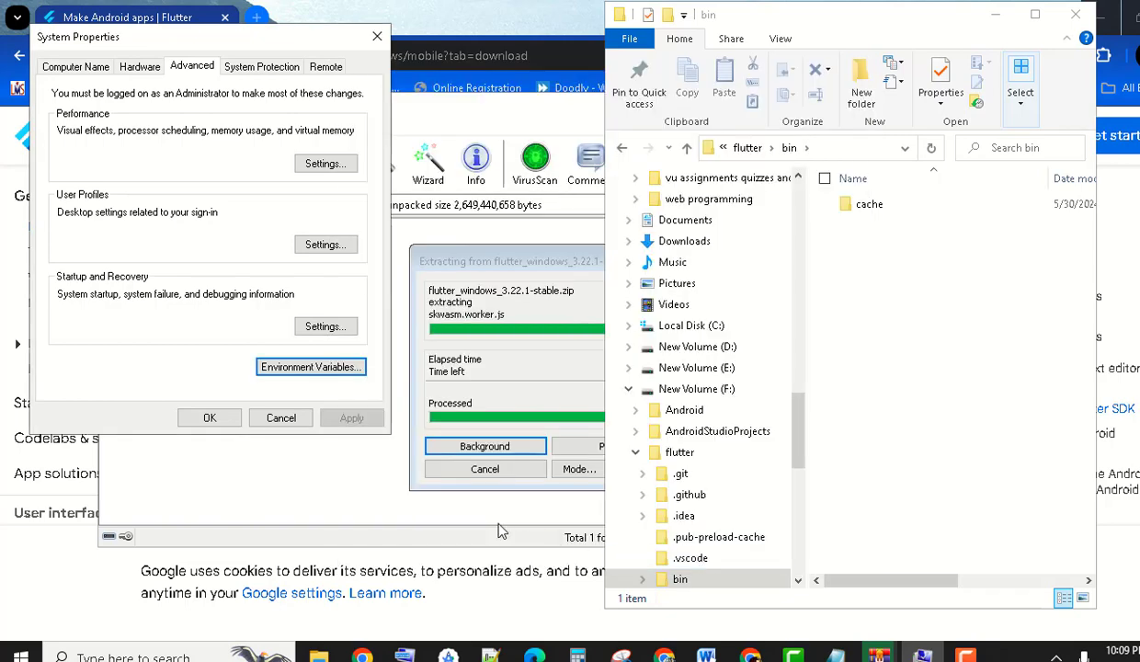
left_click(210, 417)
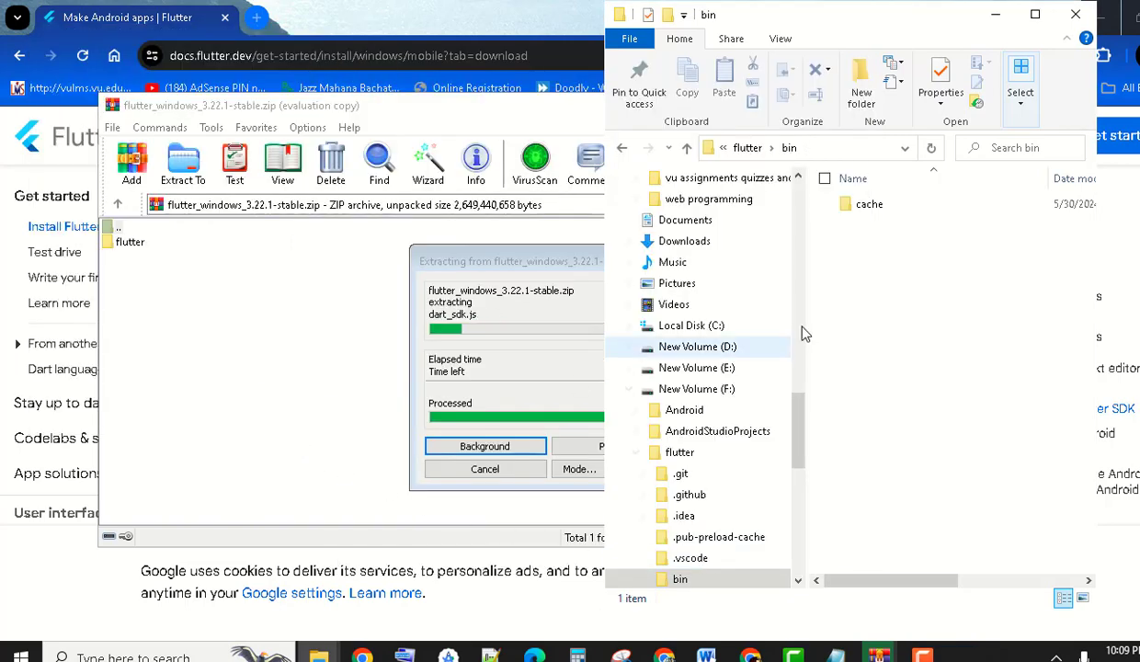
Check the contents of the F:\flutter folder, minimize its window, and switch to the lecture document in Microsoft Word
left_click(747, 147)
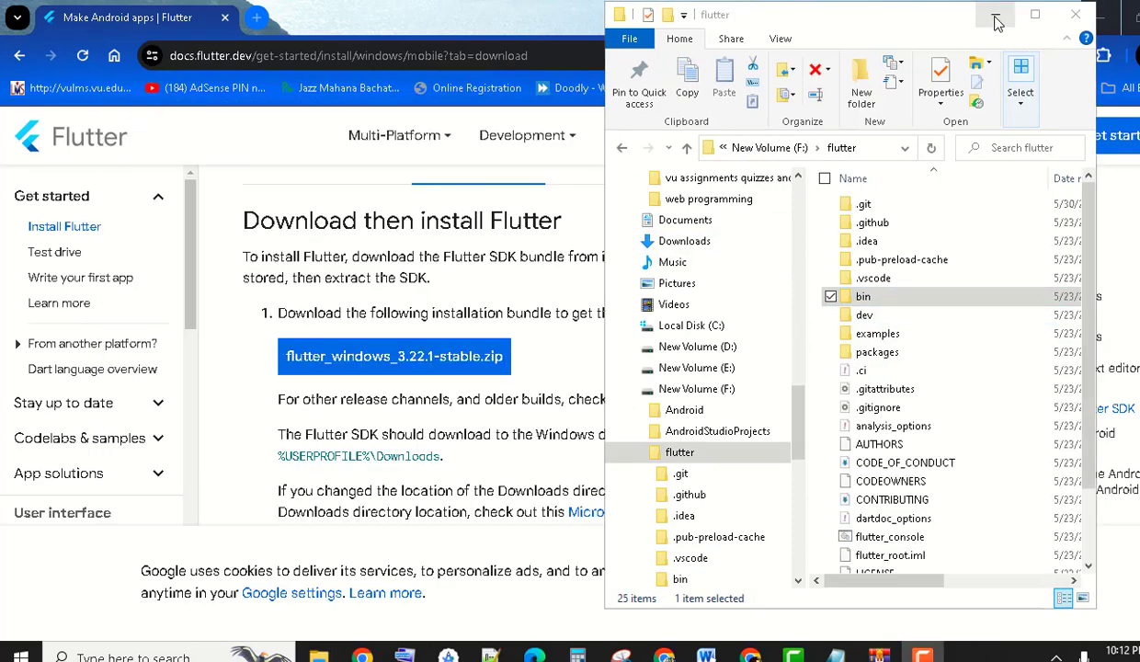
left_click(995, 20)
left_click(705, 655)
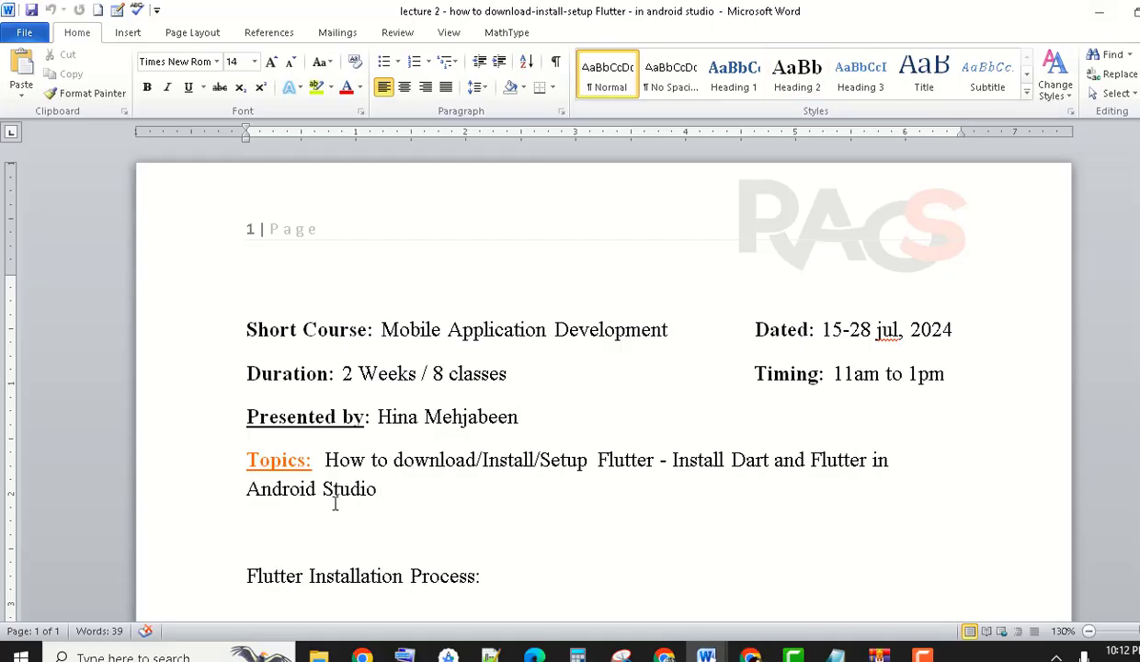
Open Command Prompt and run the flutter command to test the installation
left_click(163, 656)
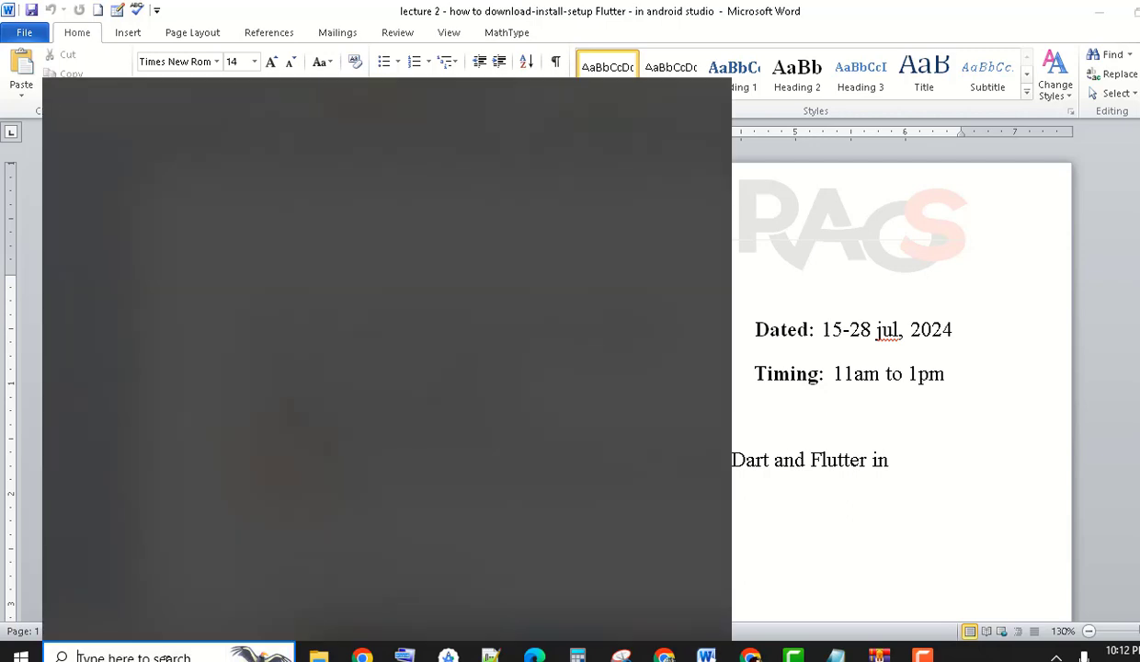
type("cm")
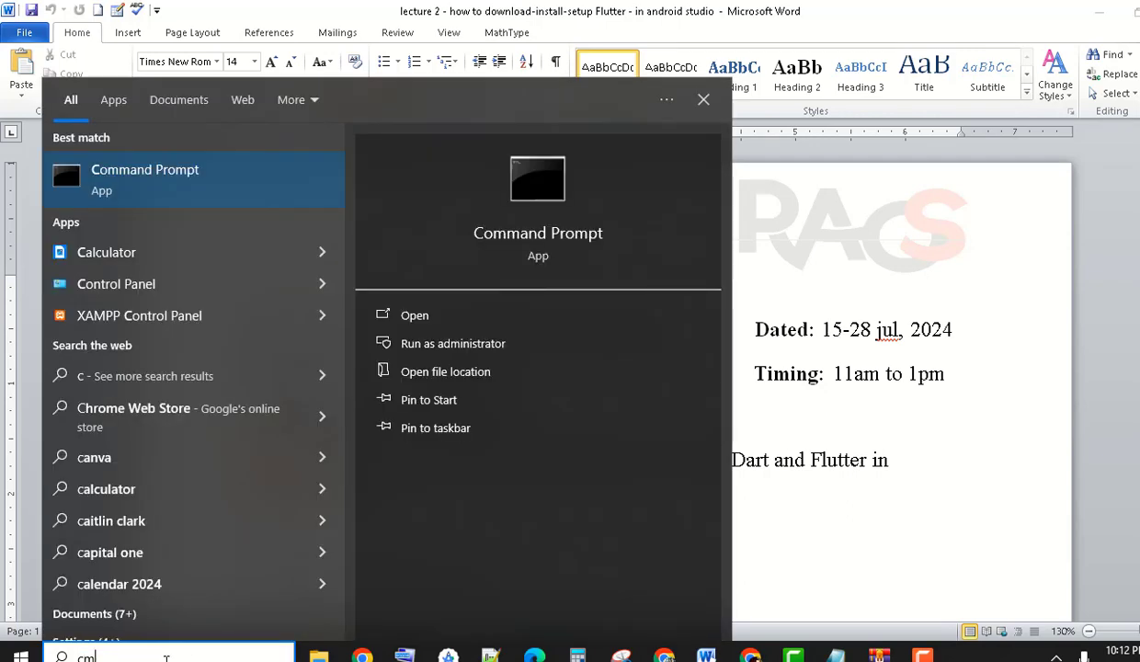
type("d")
key("Return")
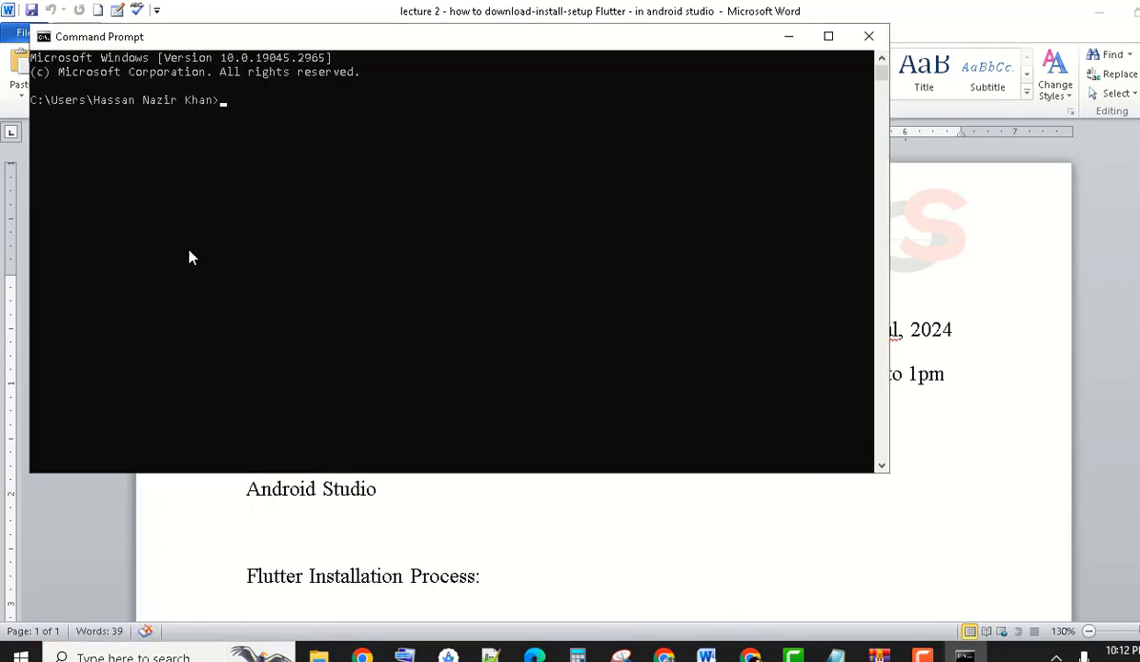
type("flutter")
key("Return")
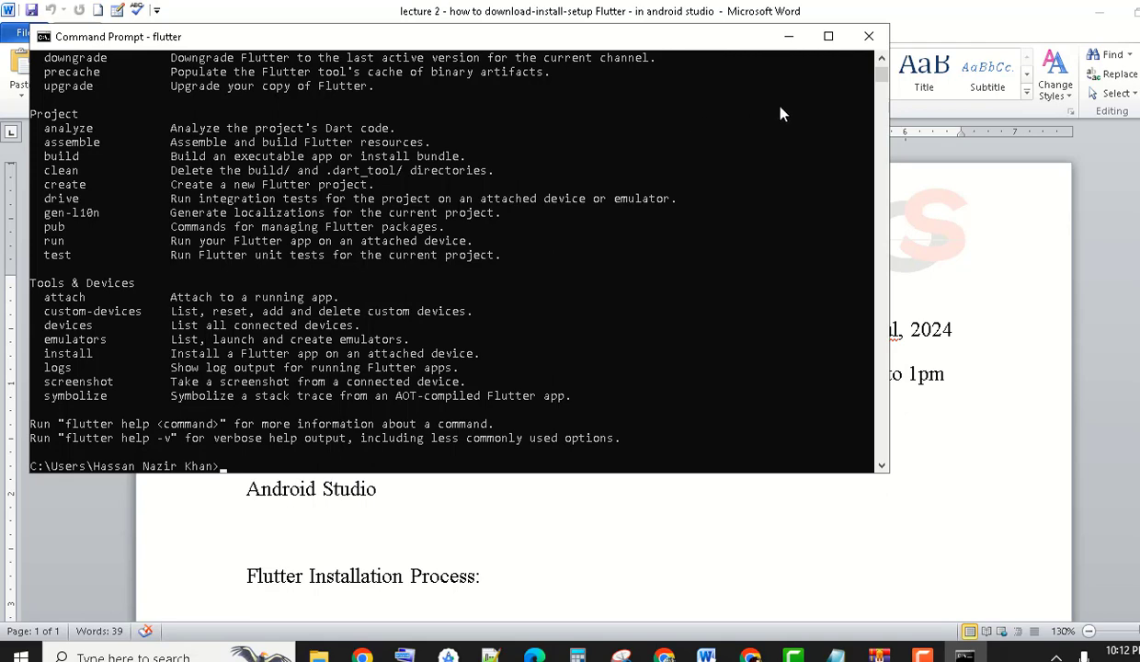
Read through the flutter command's output from its global options to the list of available commands and the end
left_click_drag(880, 79, 878, 75)
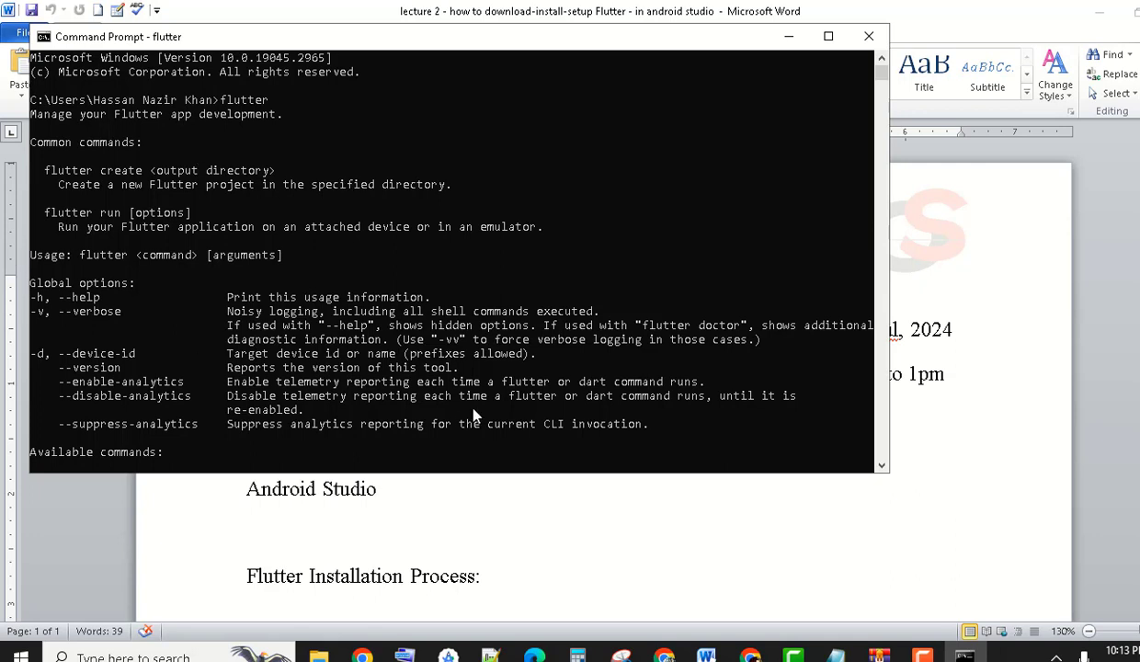
left_click(880, 467)
left_click(880, 467)
left_click(881, 467)
left_click(880, 466)
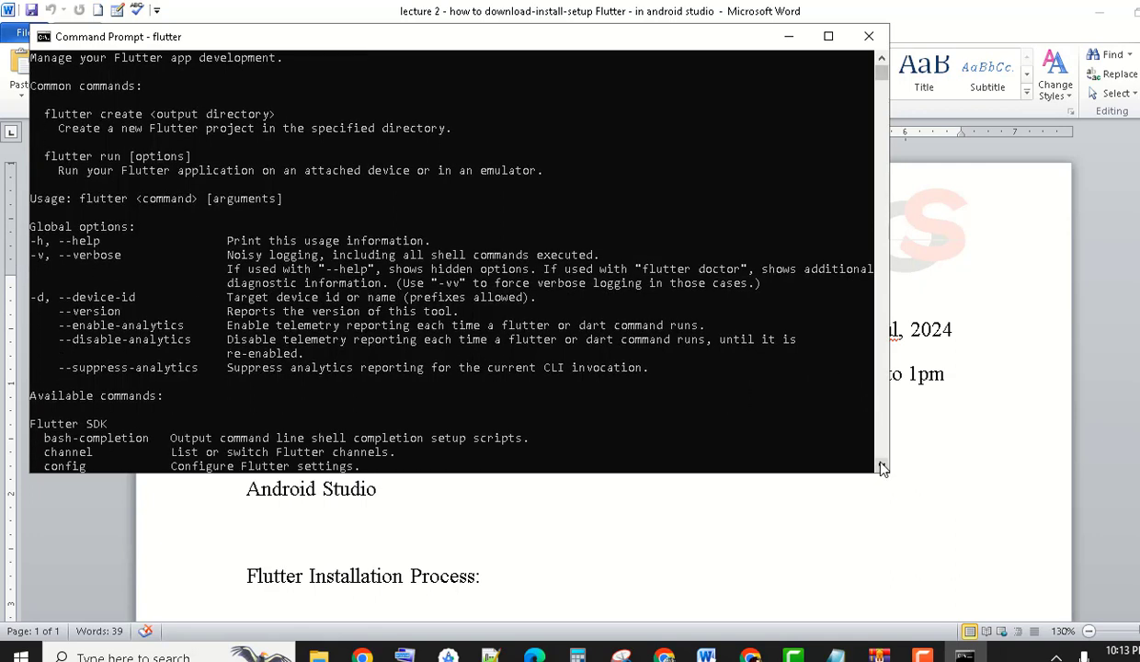
left_click(880, 467)
left_click(881, 467)
left_click(880, 467)
left_click(881, 467)
left_click(880, 467)
left_click(881, 467)
left_click(881, 467)
left_click(880, 467)
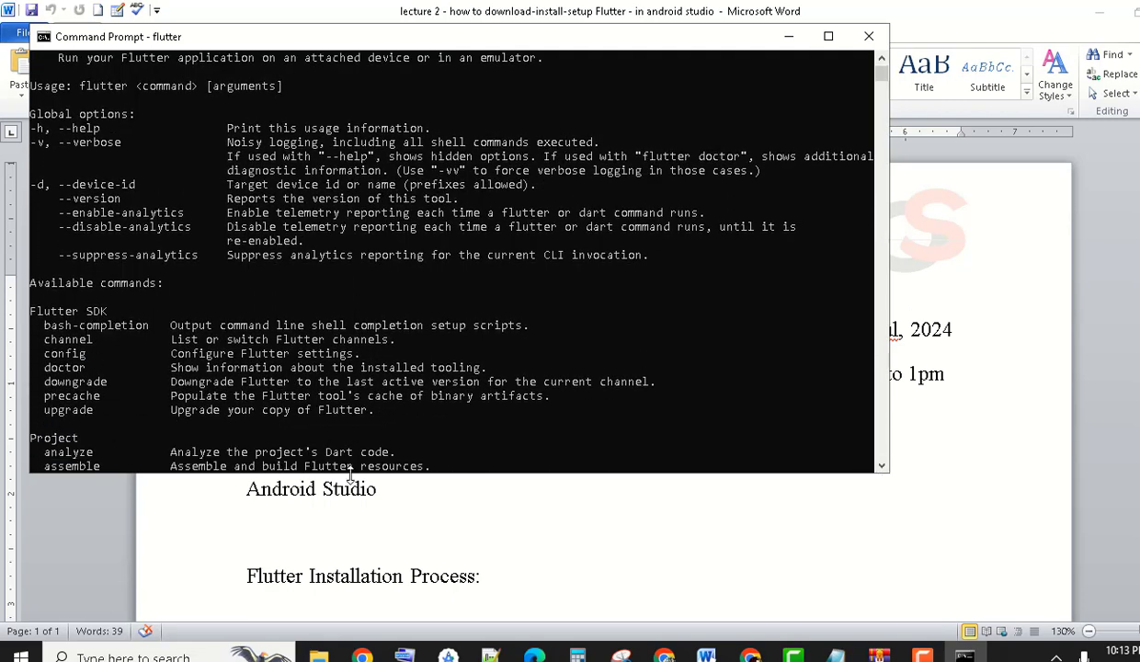
left_click_drag(882, 468, 882, 469)
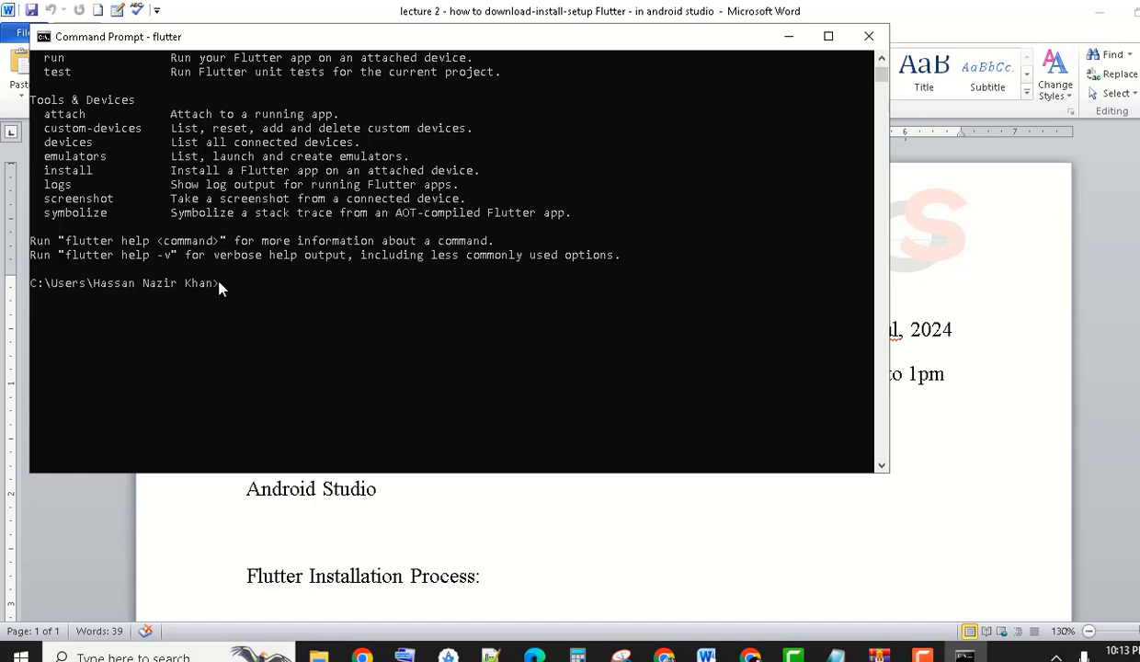
Run flutter doctor in Command Prompt to check the installed development tooling
type("flutter doctor")
key("Return")
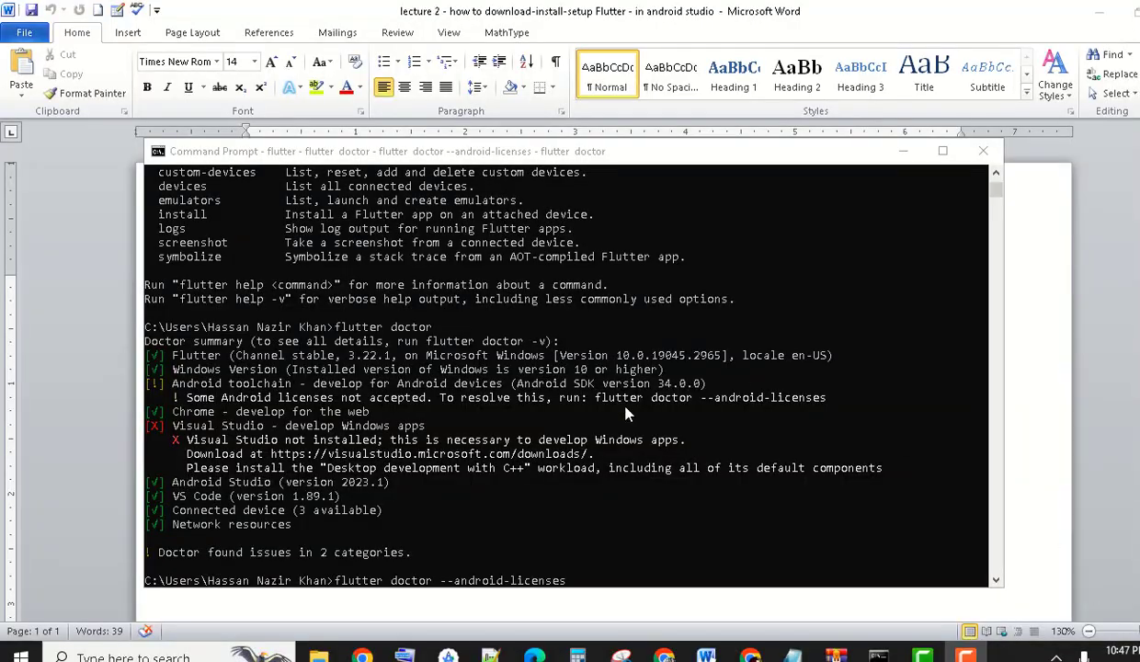
Review the flutter doctor summary and the license review prompt under flutter doctor --android-licenses in the Command Prompt output
left_click(995, 581)
type("y")
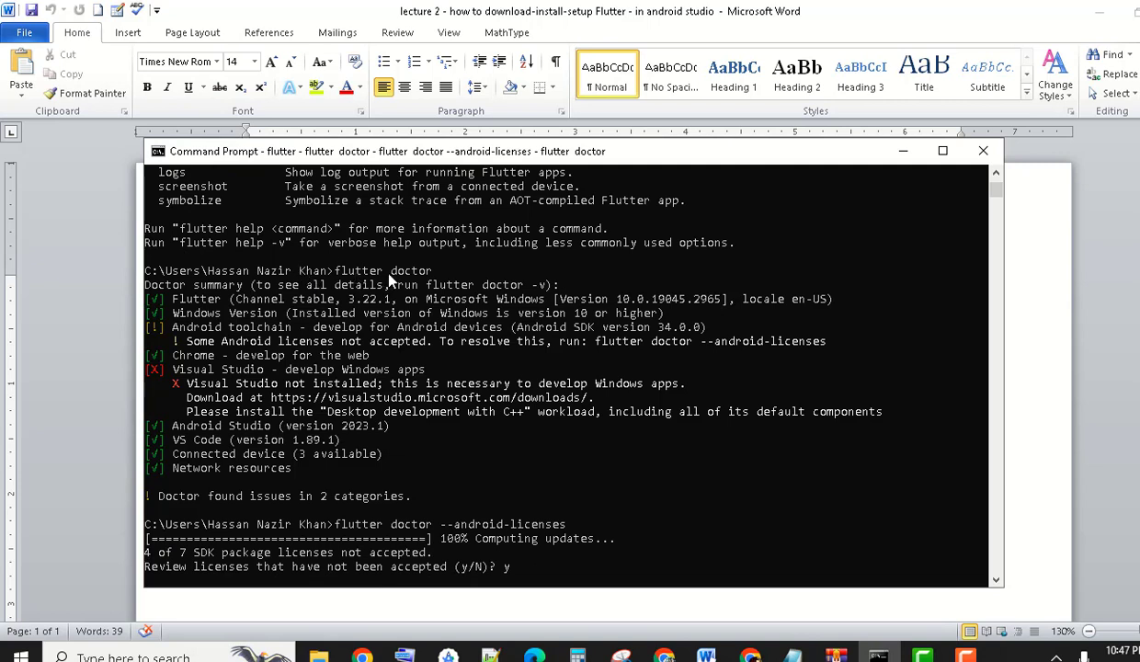
key("Return")
left_click(995, 191)
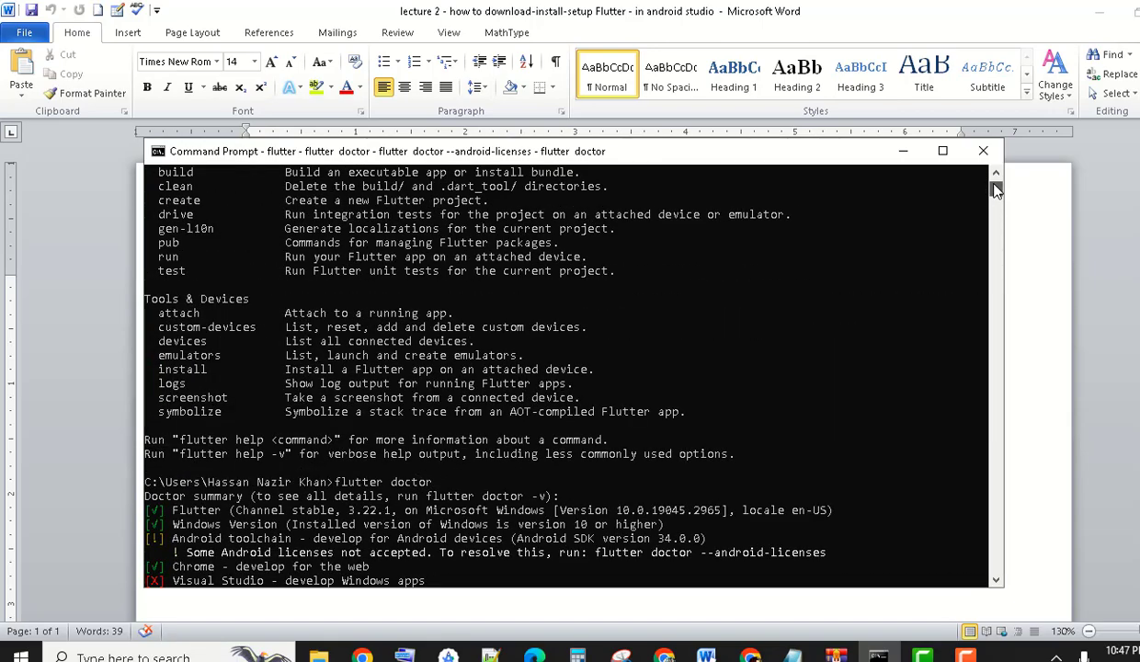
left_click_drag(995, 190, 995, 170)
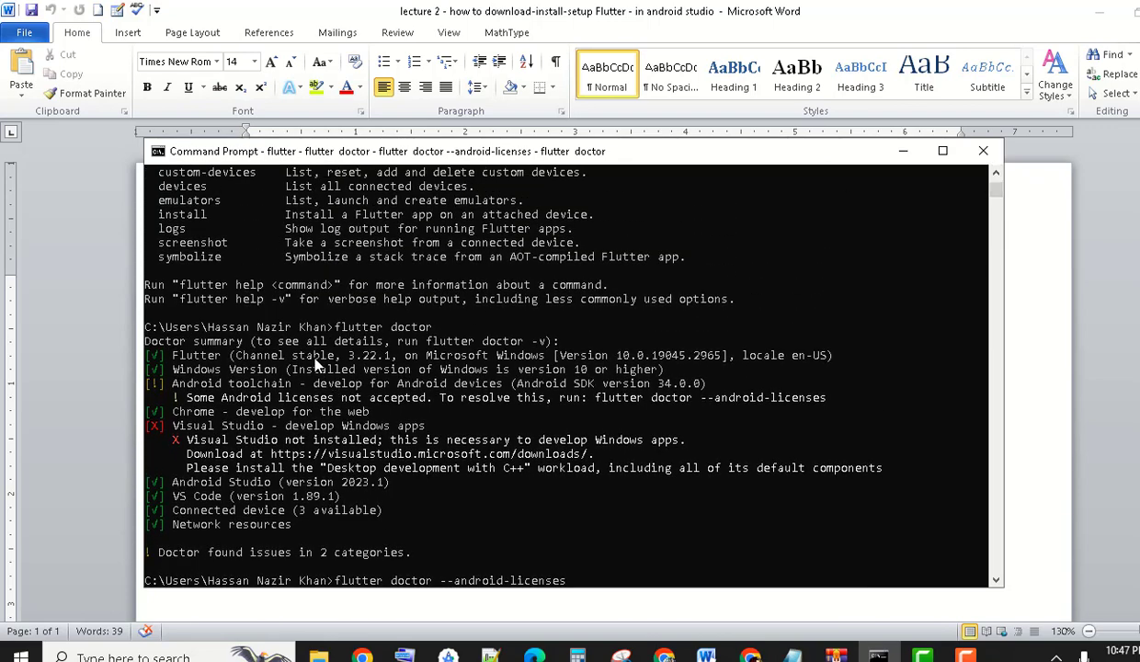
left_click_drag(335, 328, 429, 331)
key("ctrl+c")
type("y")
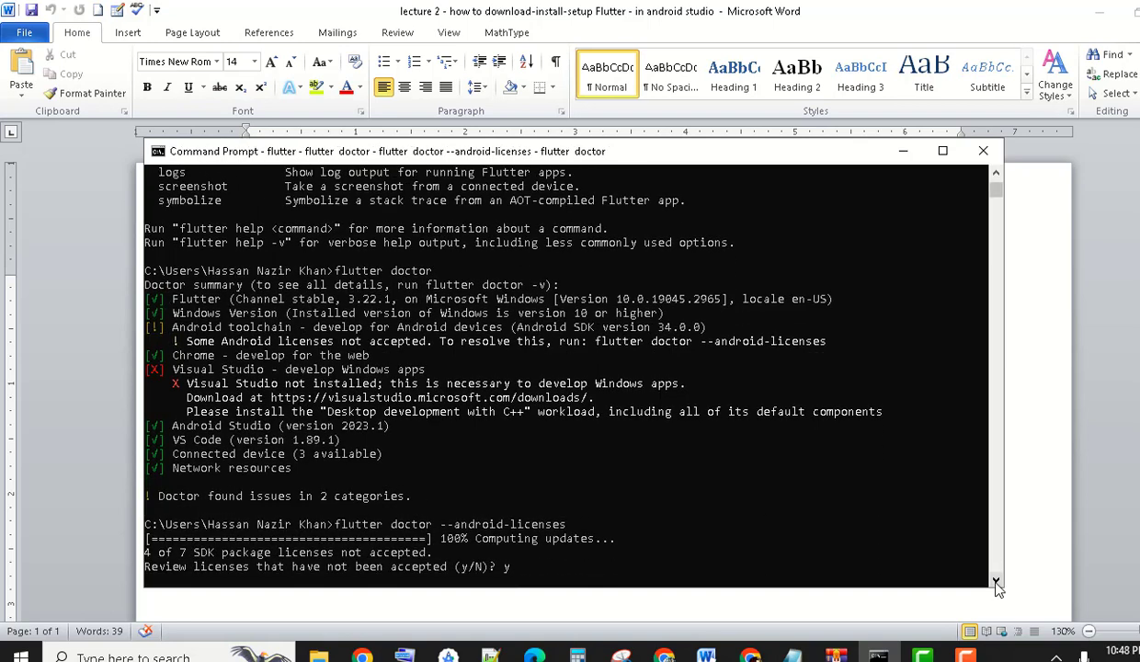
key("Return")
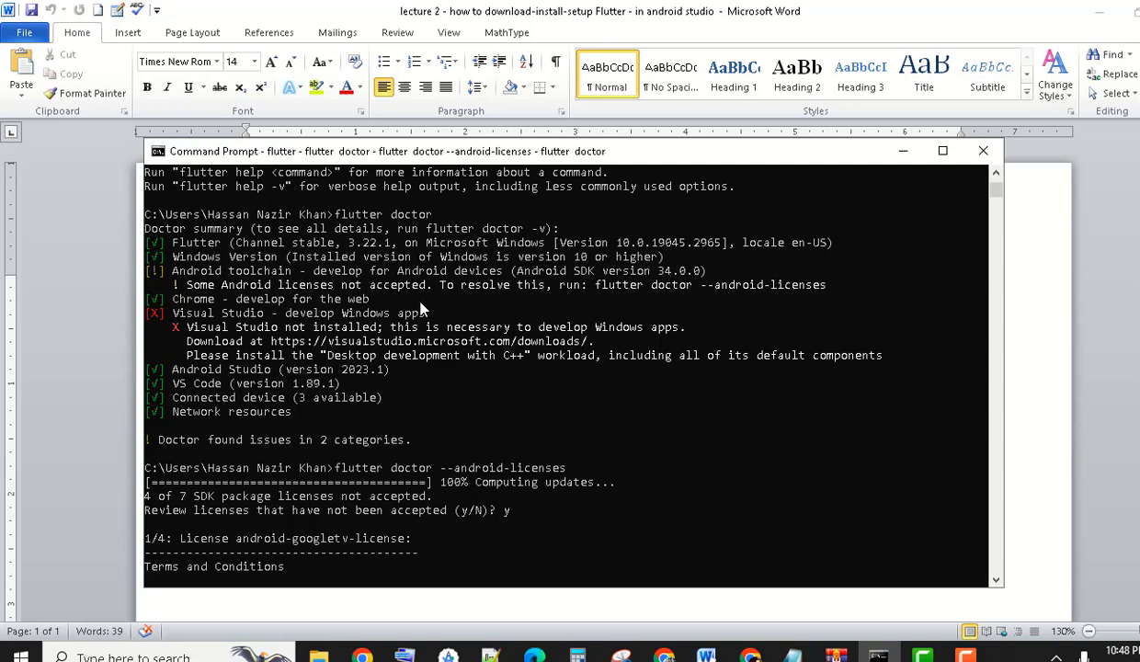
Examine the license command suggested under Android toolchain and the Android Studio and VS Code entries in the doctor summary
left_click_drag(595, 285, 830, 287)
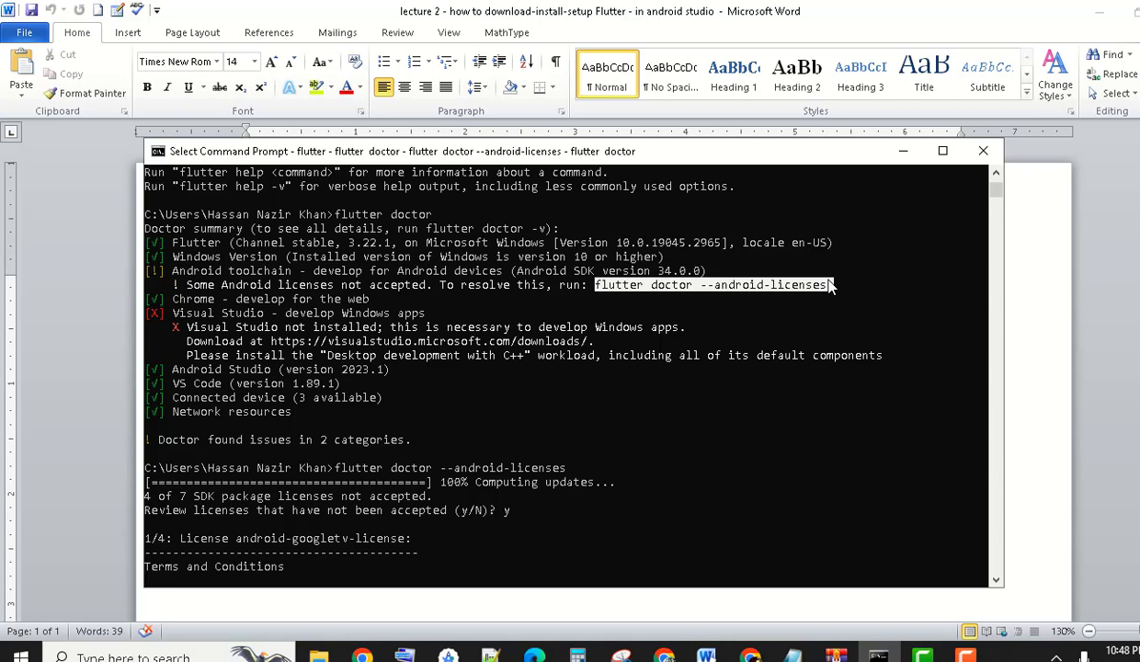
left_click_drag(830, 287, 237, 271)
left_click(240, 269)
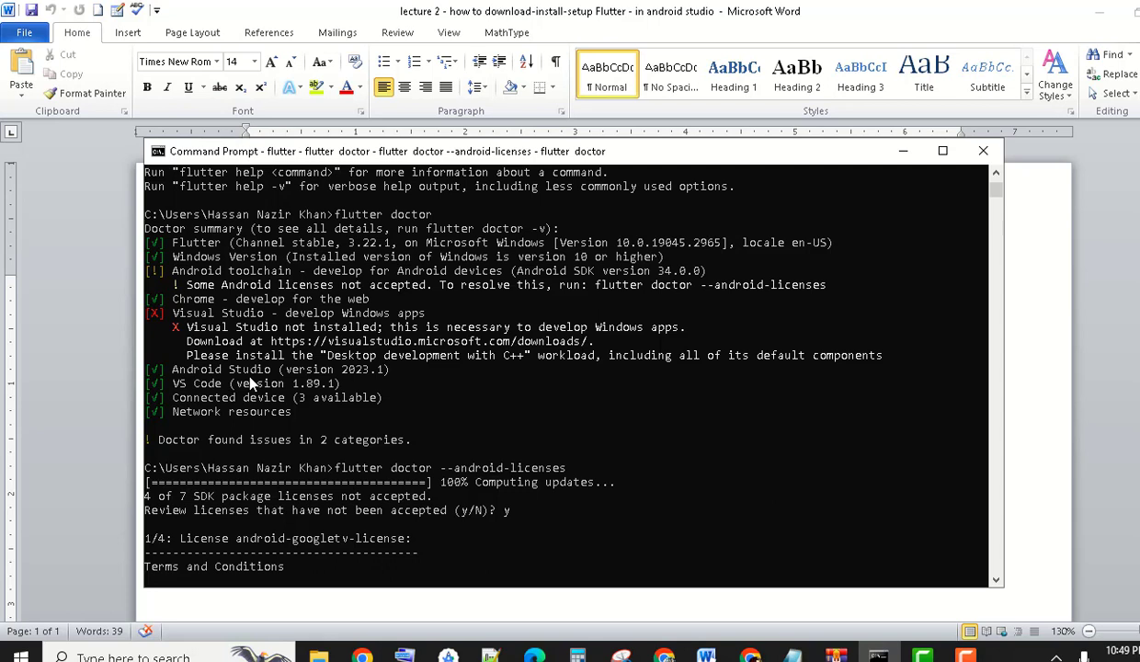
left_click(203, 387)
Switch to Android Studio and open the SDK Manager's list of SDK Tools
left_click(447, 656)
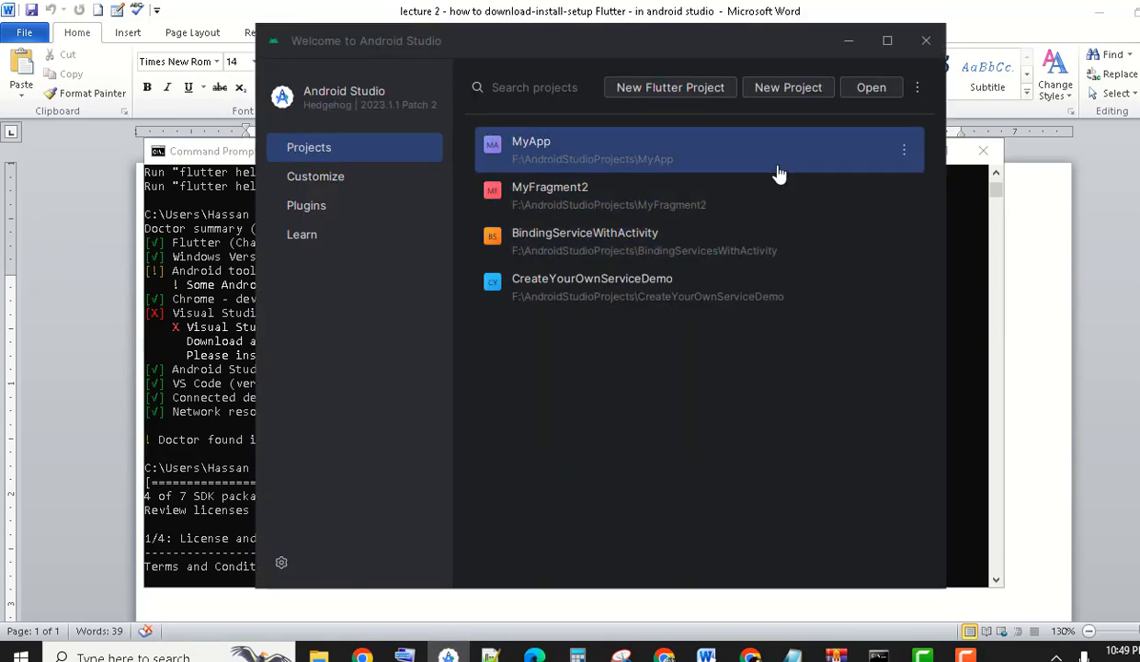
left_click(917, 88)
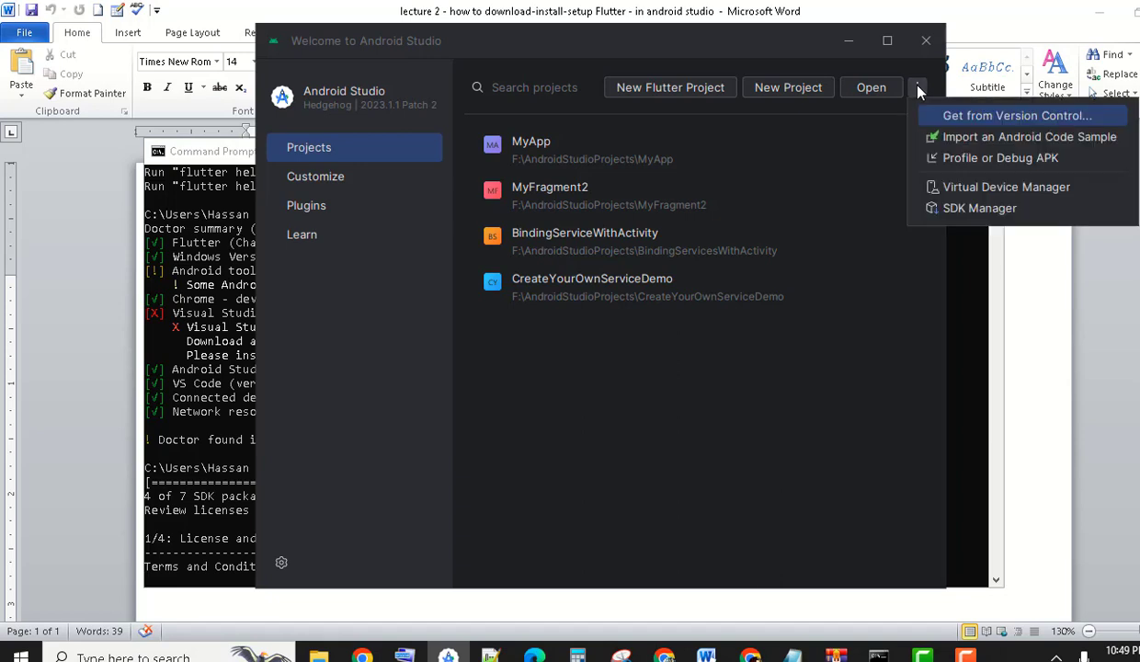
left_click(957, 210)
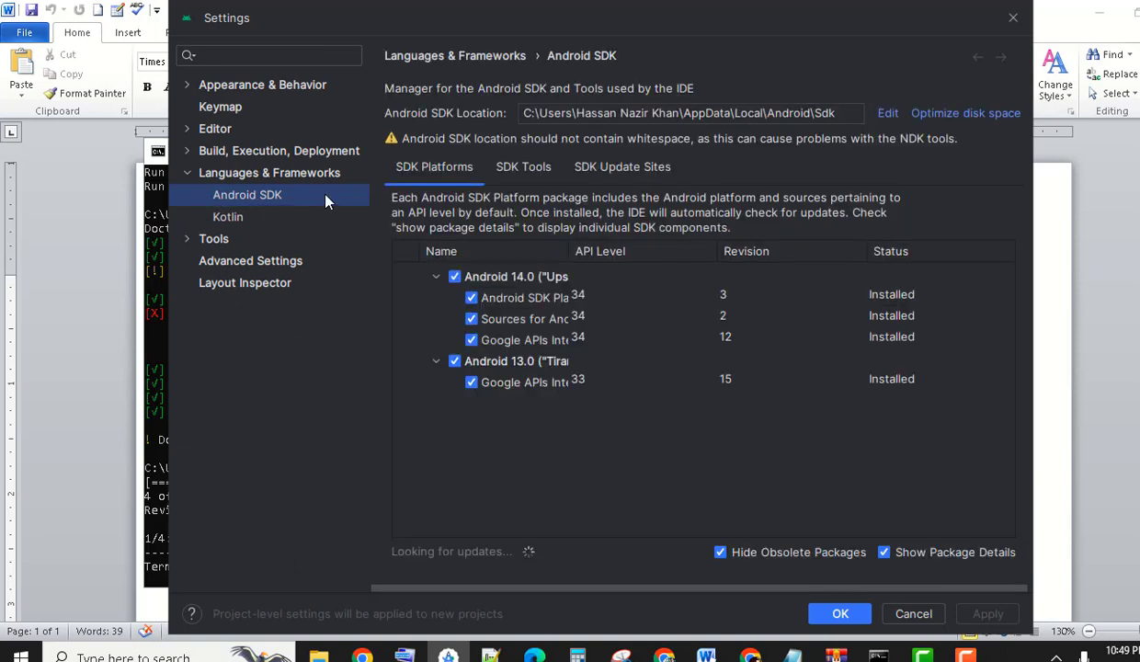
left_click(526, 171)
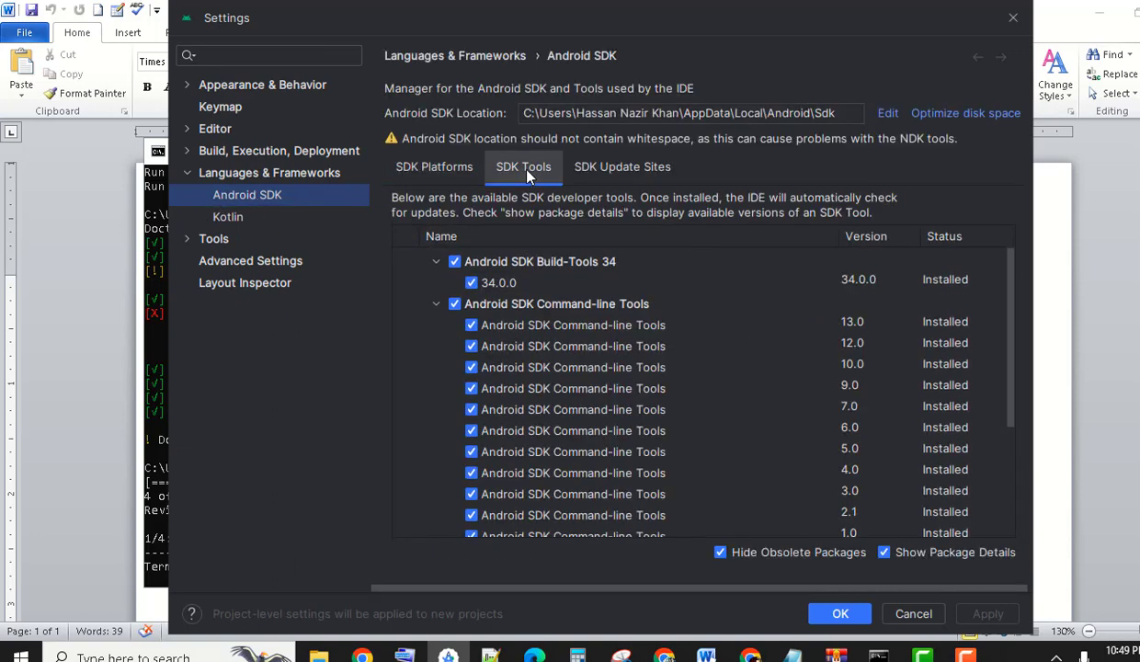
Check the Android SDK Command-line Tools versions and their selection, leaving the Build-Tools and Command-line Tools groups collapsed
left_click(435, 263)
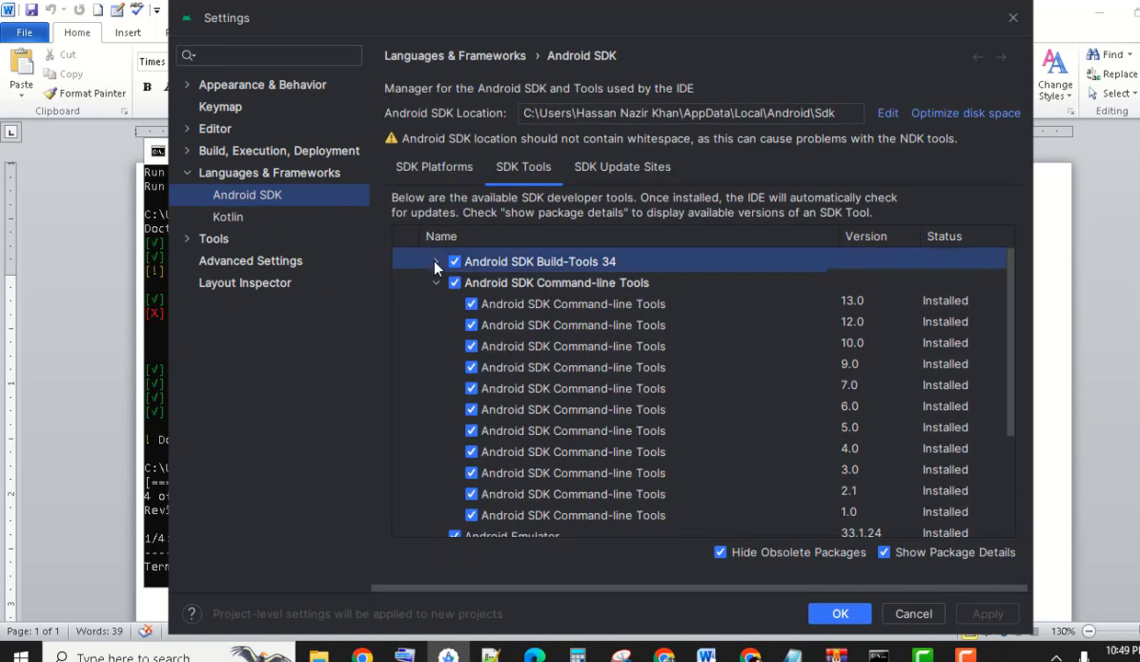
left_click(436, 283)
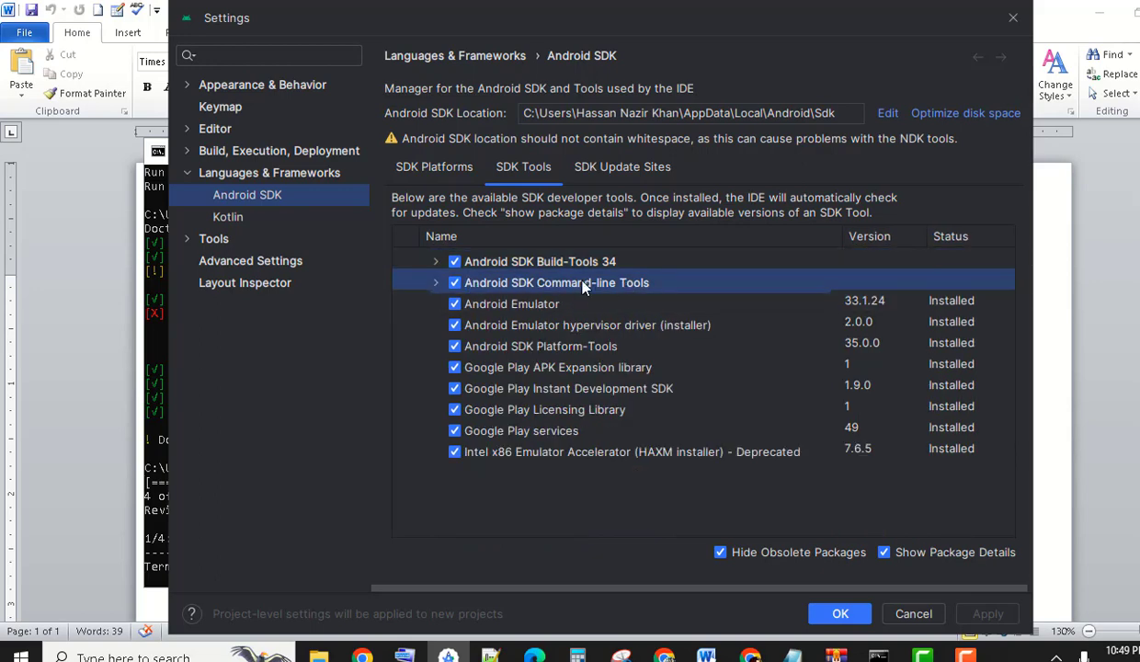
left_click(453, 285)
left_click(453, 285)
left_click(435, 284)
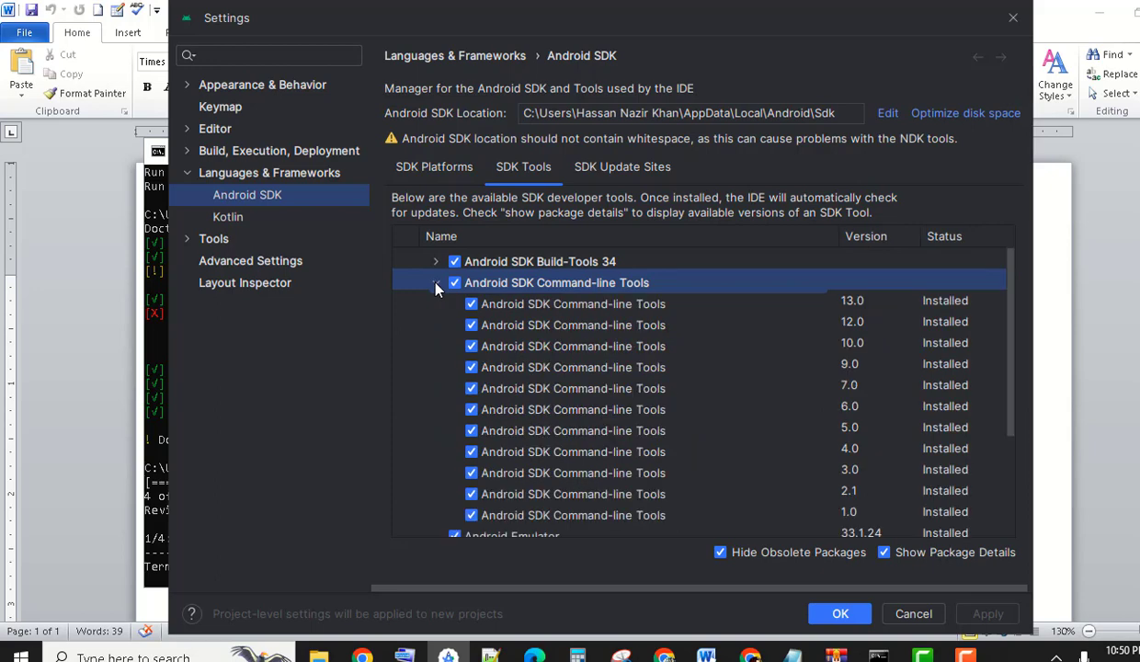
left_click(436, 284)
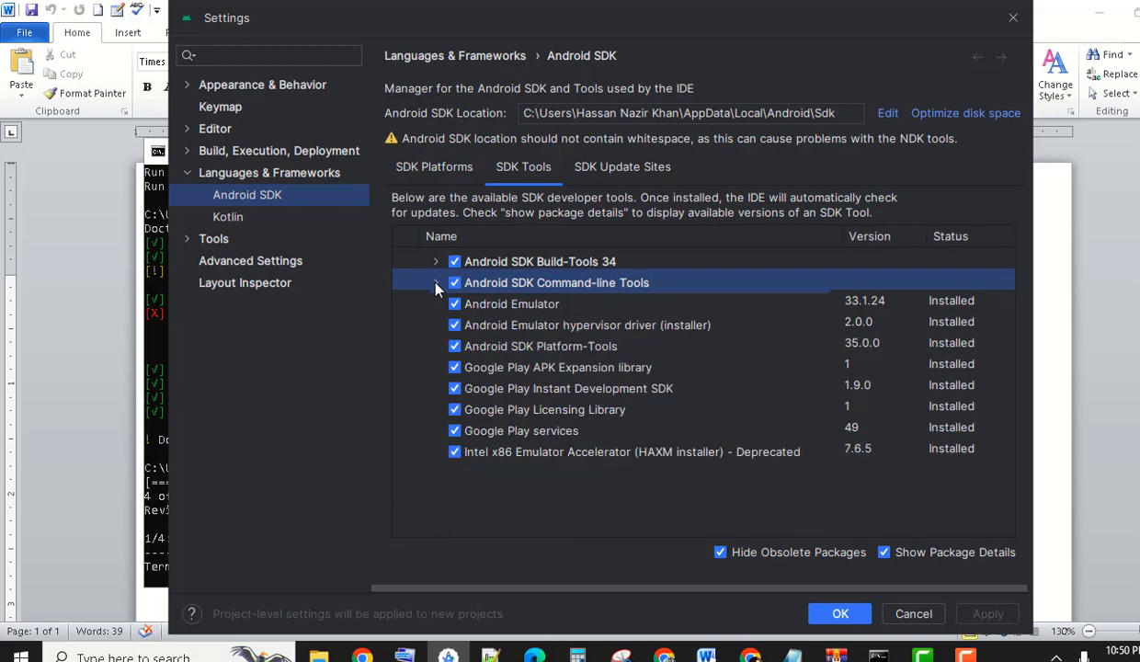
left_click(436, 284)
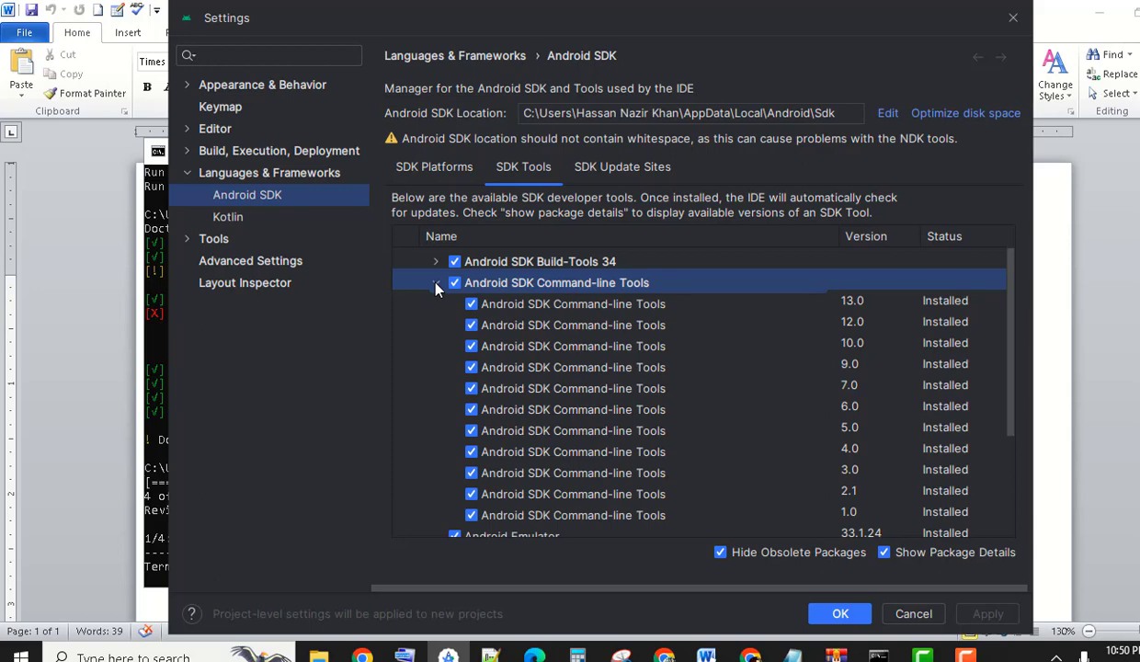
left_click(436, 284)
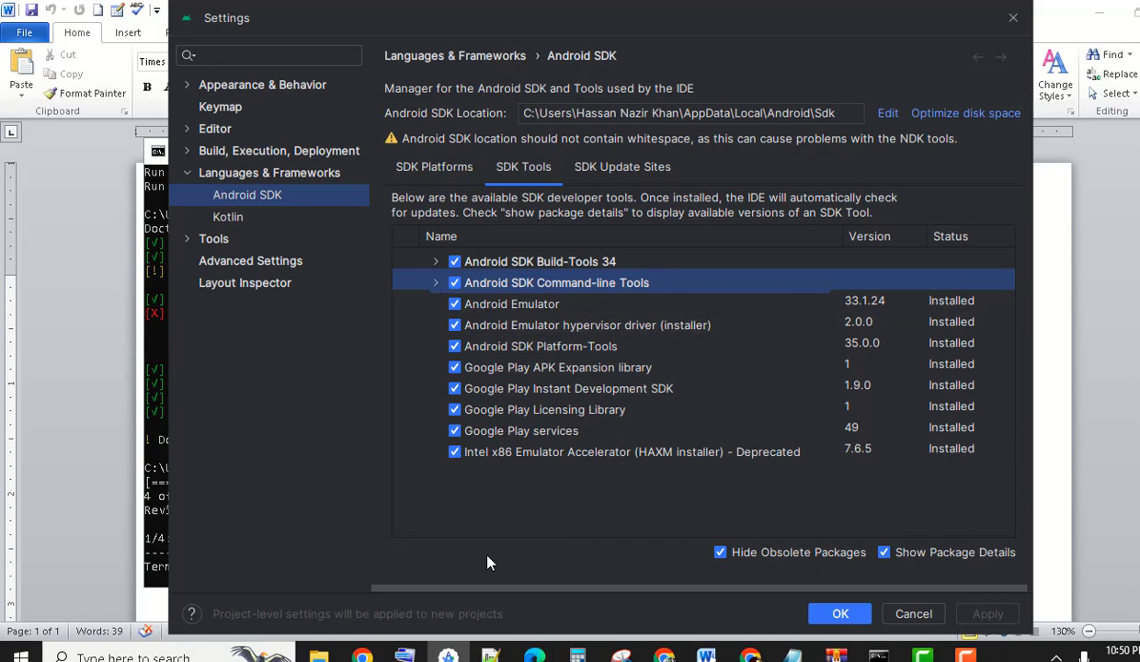
Switch back to Command Prompt and locate the flutter doctor --android-licenses command in the doctor summary and at the prompt
left_click(878, 655)
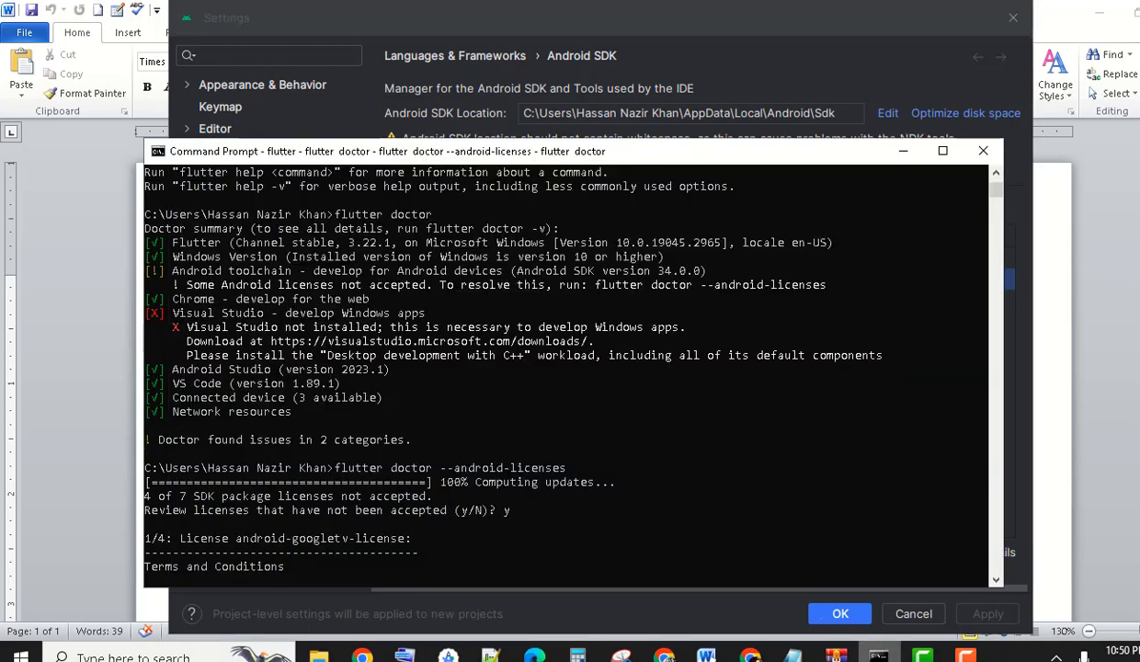
left_click(595, 285)
left_click_drag(660, 290, 826, 292)
right_click(826, 293)
left_click_drag(335, 468, 577, 474)
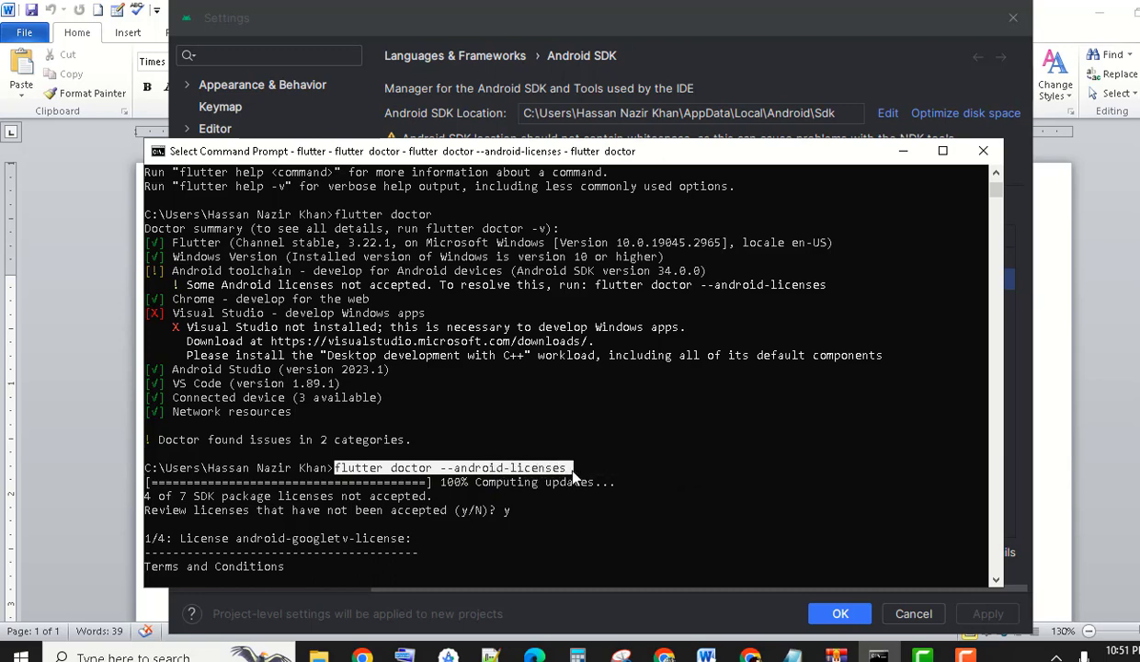
right_click(575, 473)
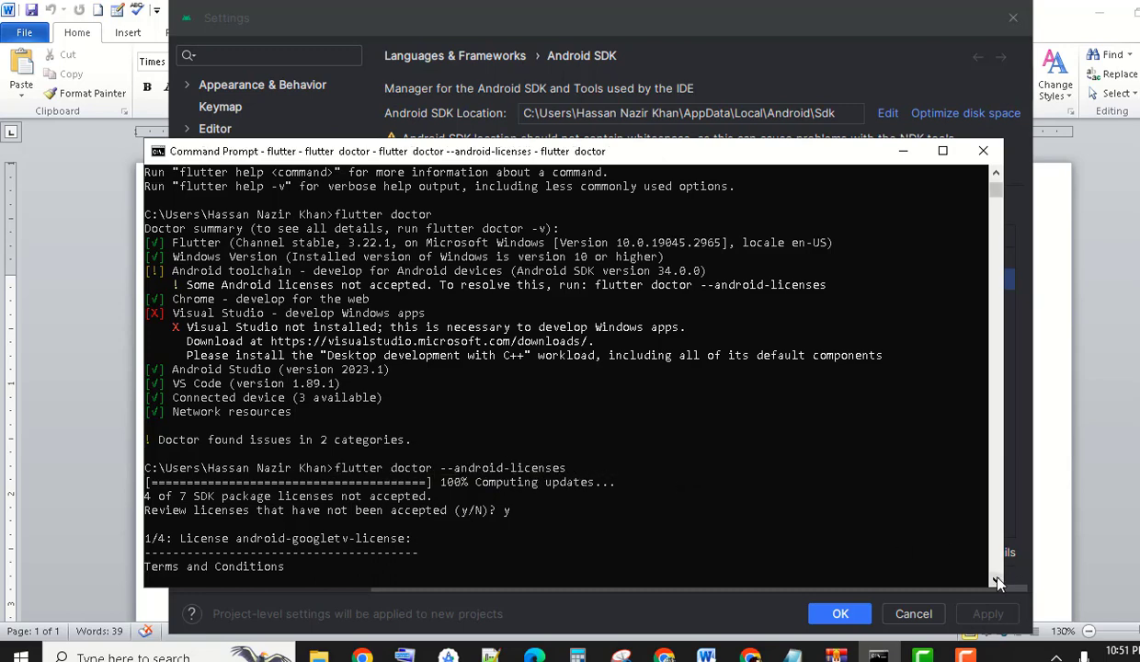
Read through the android-googletv-license agreement down to its acceptance prompt
left_click_drag(996, 581, 996, 581)
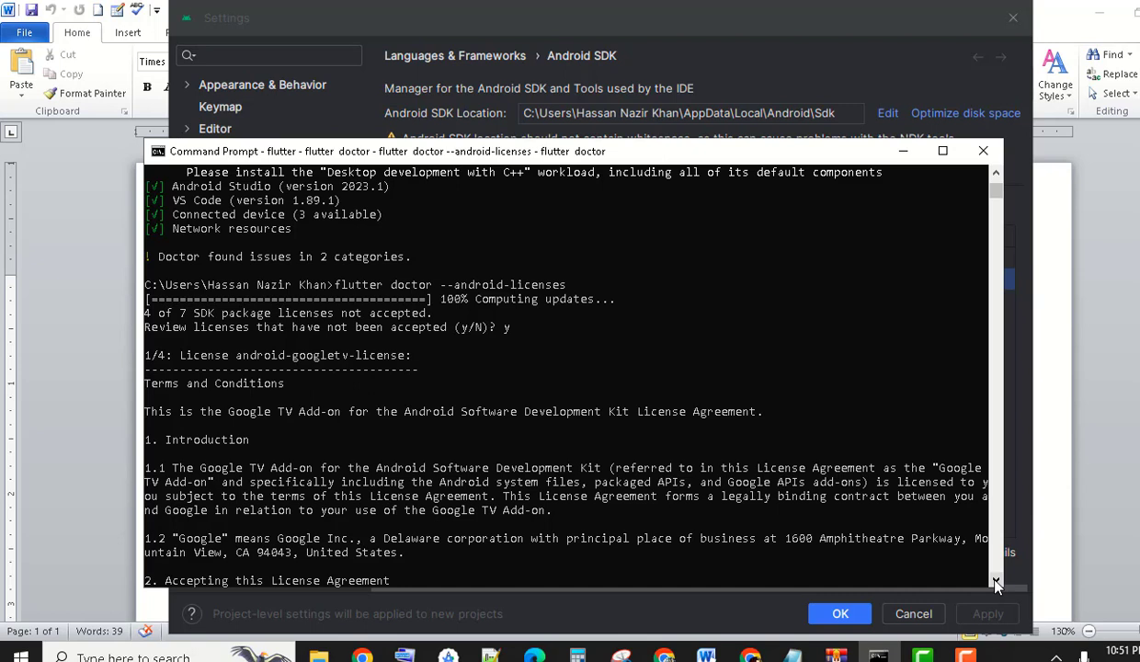
scroll(995, 584, "down", 7)
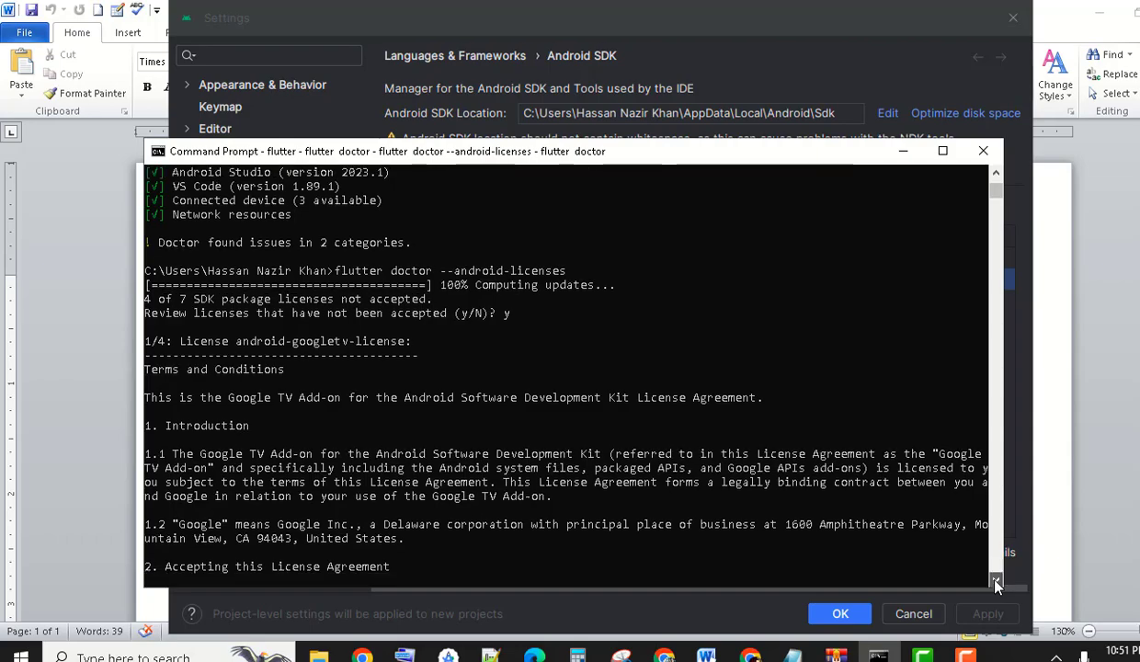
scroll(996, 583, "down", 10)
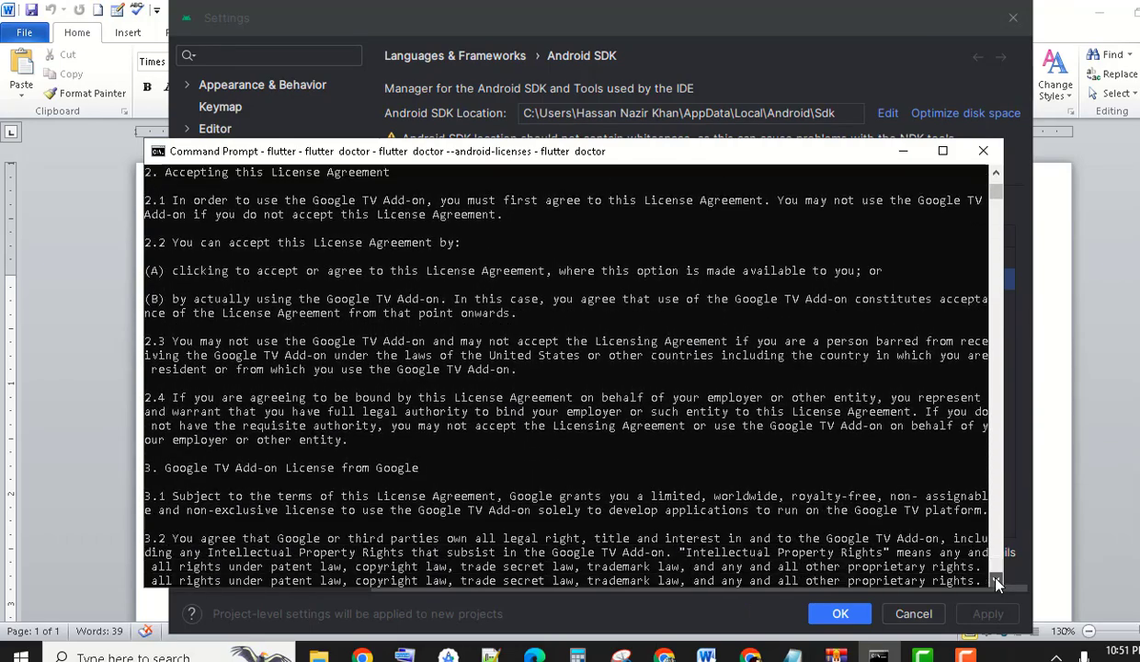
scroll(995, 583, "down", 10)
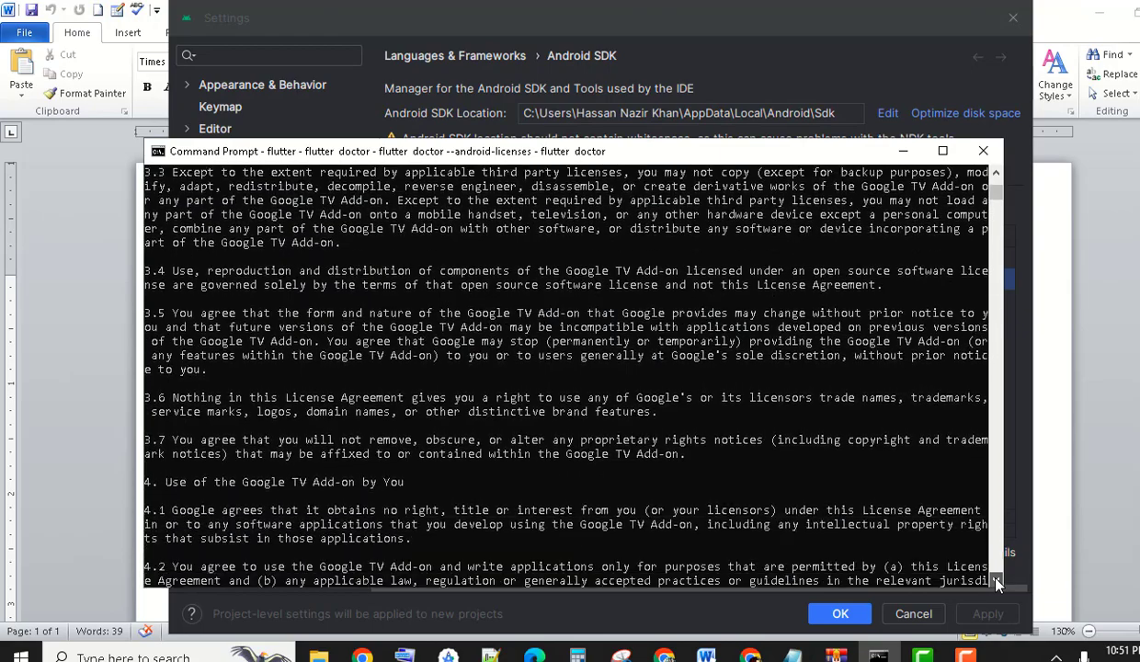
scroll(995, 584, "down", 10)
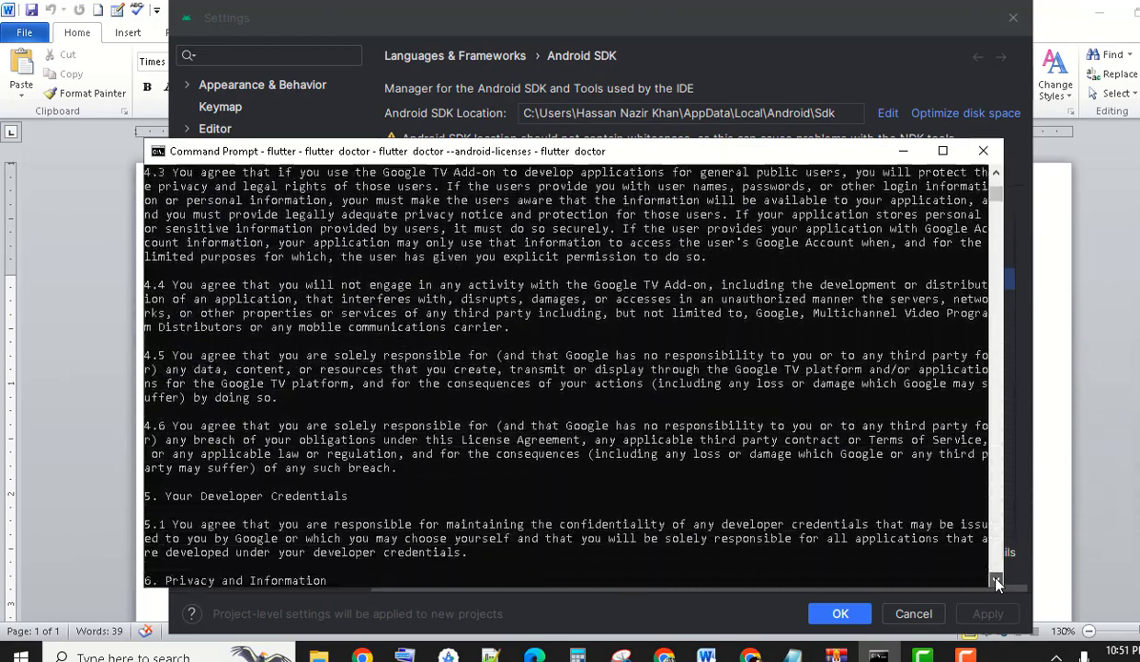
scroll(995, 583, "down", 10)
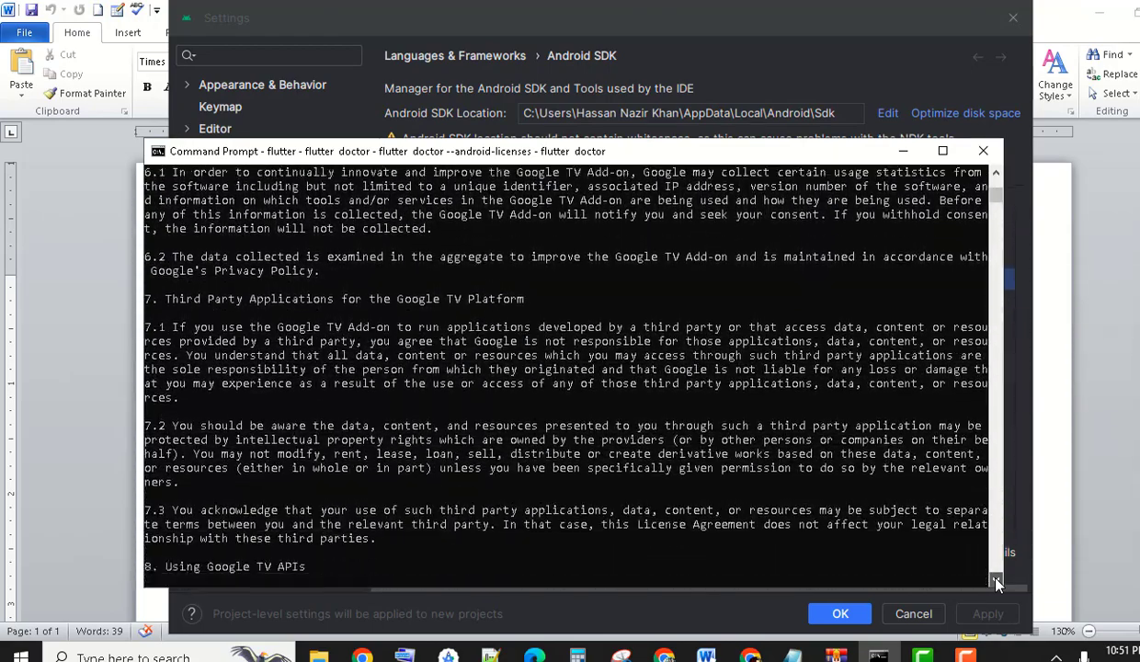
scroll(996, 584, "down", 10)
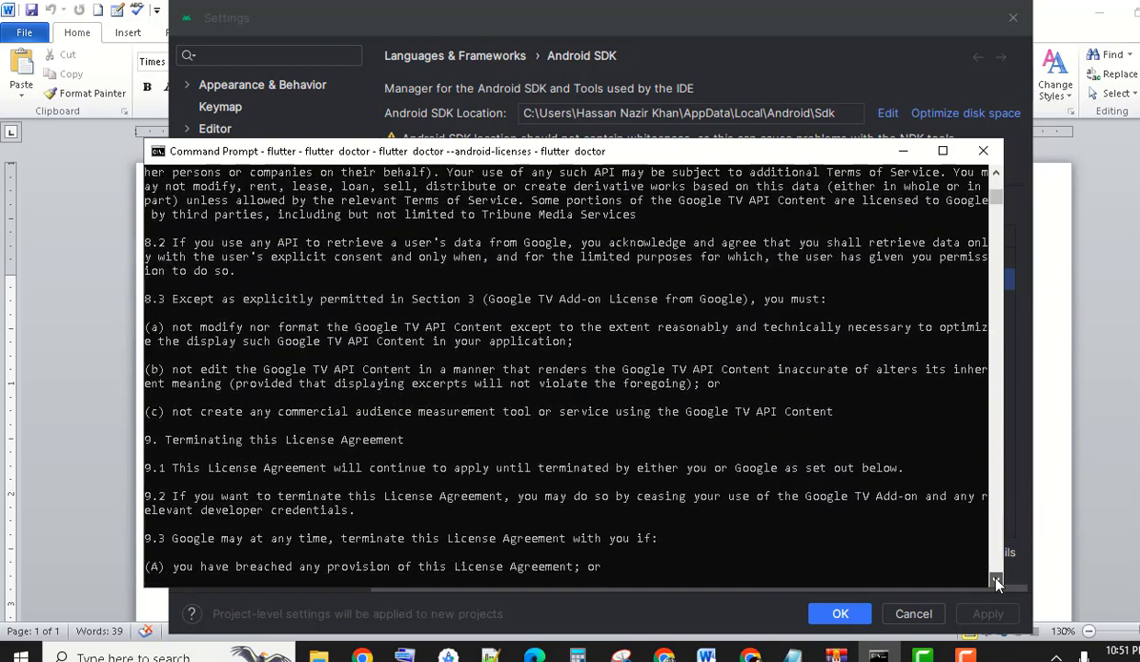
scroll(997, 583, "down", 10)
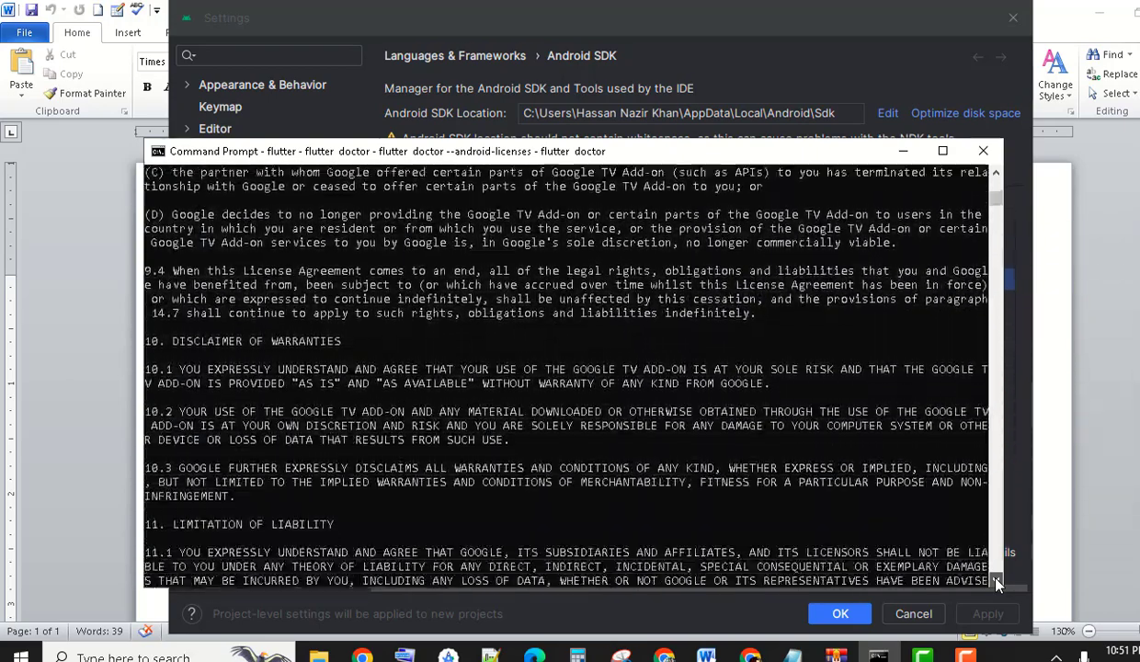
scroll(997, 583, "down", 10)
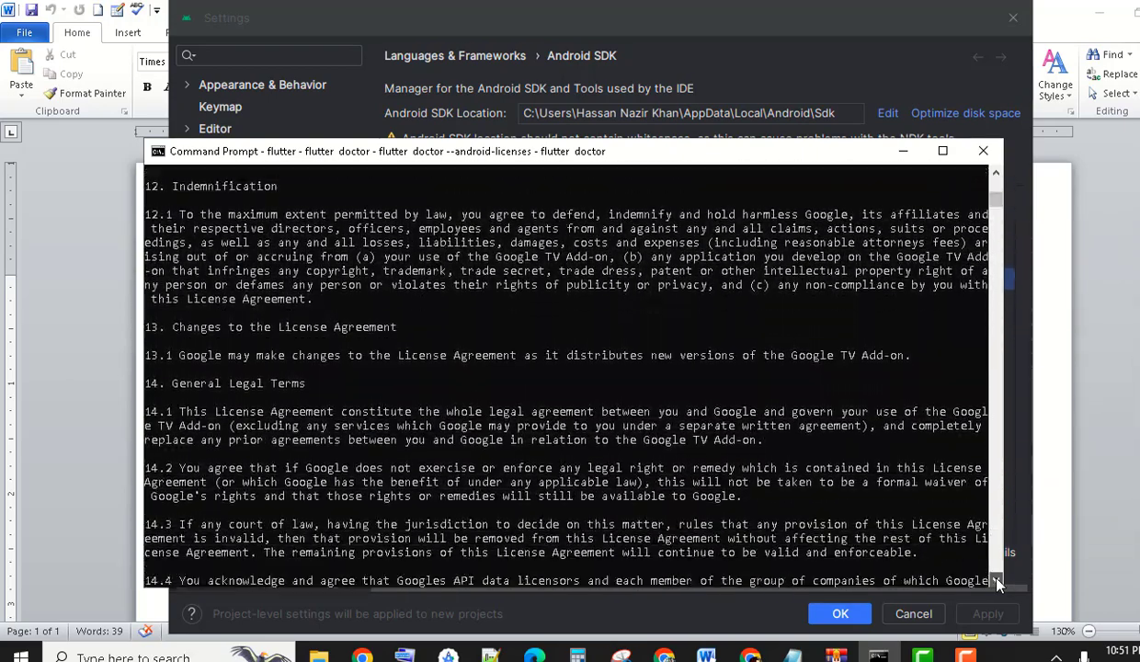
key("Return")
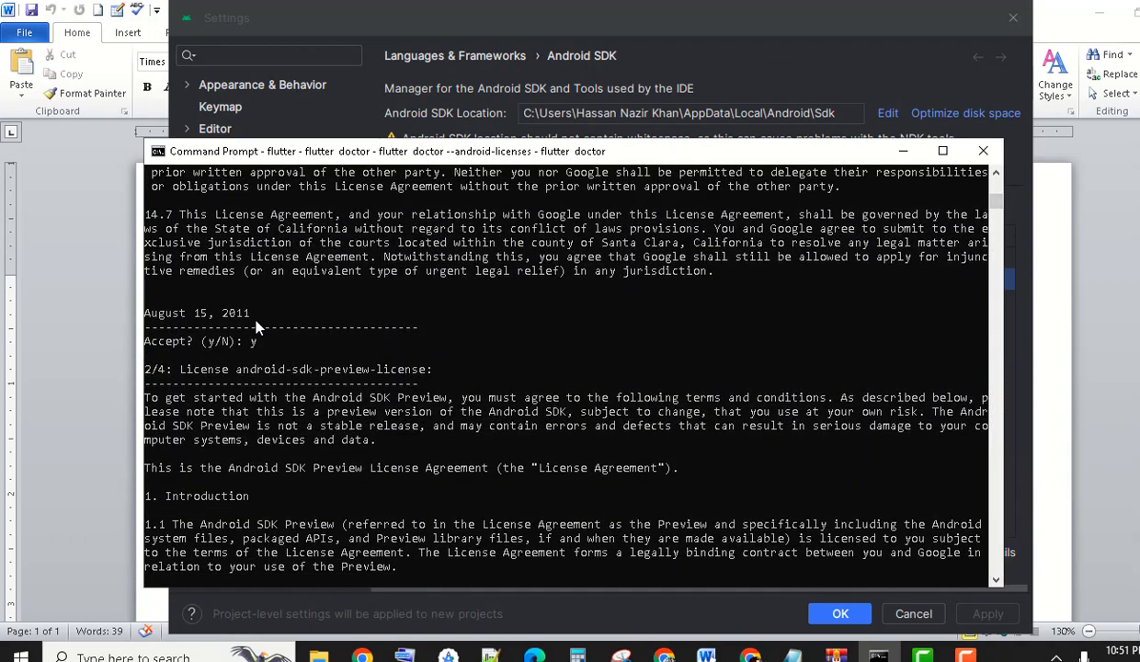
Review the acceptance prompts of the SDK preview, Google GDK and MIPS system image licenses through to the end of the output
left_click(247, 312)
key("Escape")
left_click(996, 580)
left_click_drag(997, 583, 996, 583)
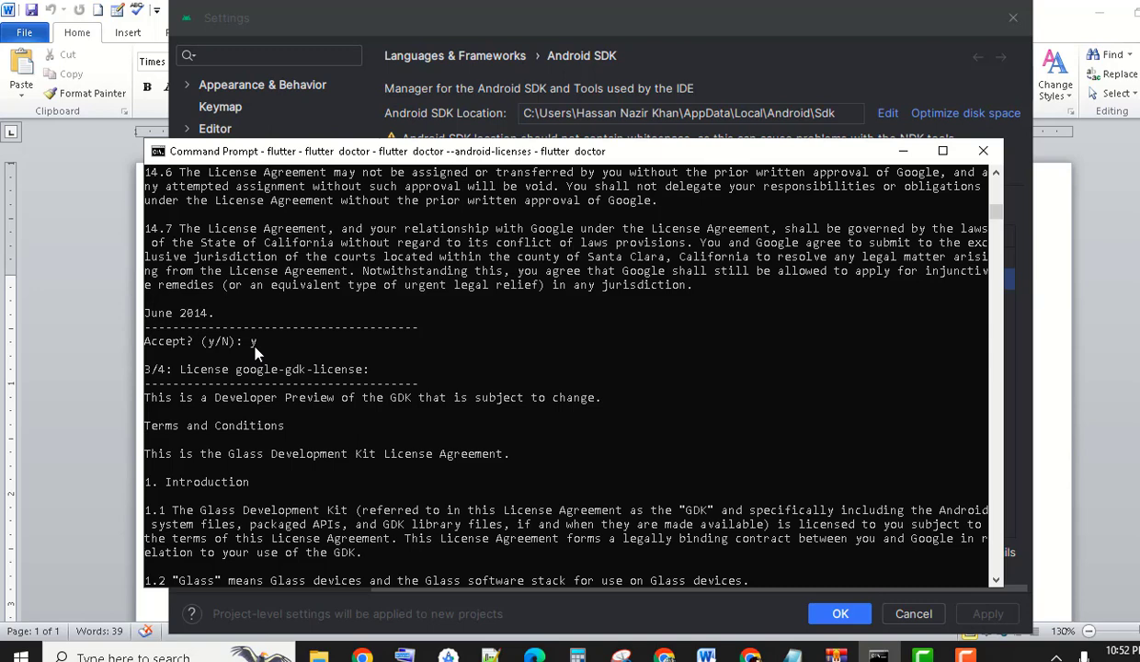
left_click(997, 582)
left_click_drag(997, 583, 962, 573)
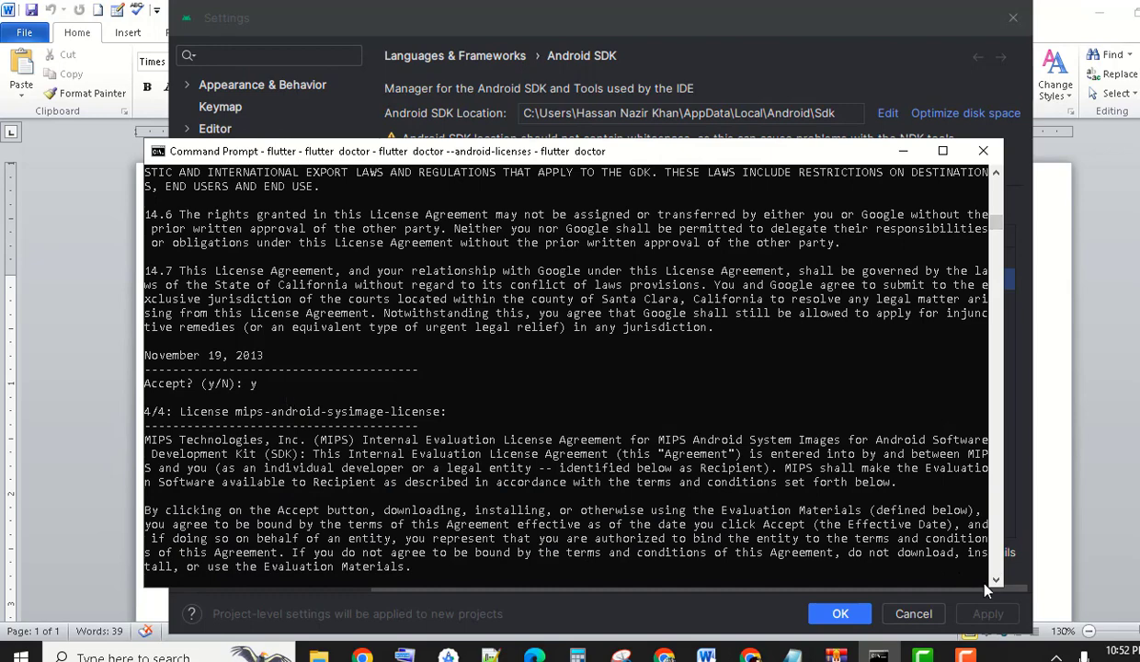
left_click_drag(995, 586, 998, 583)
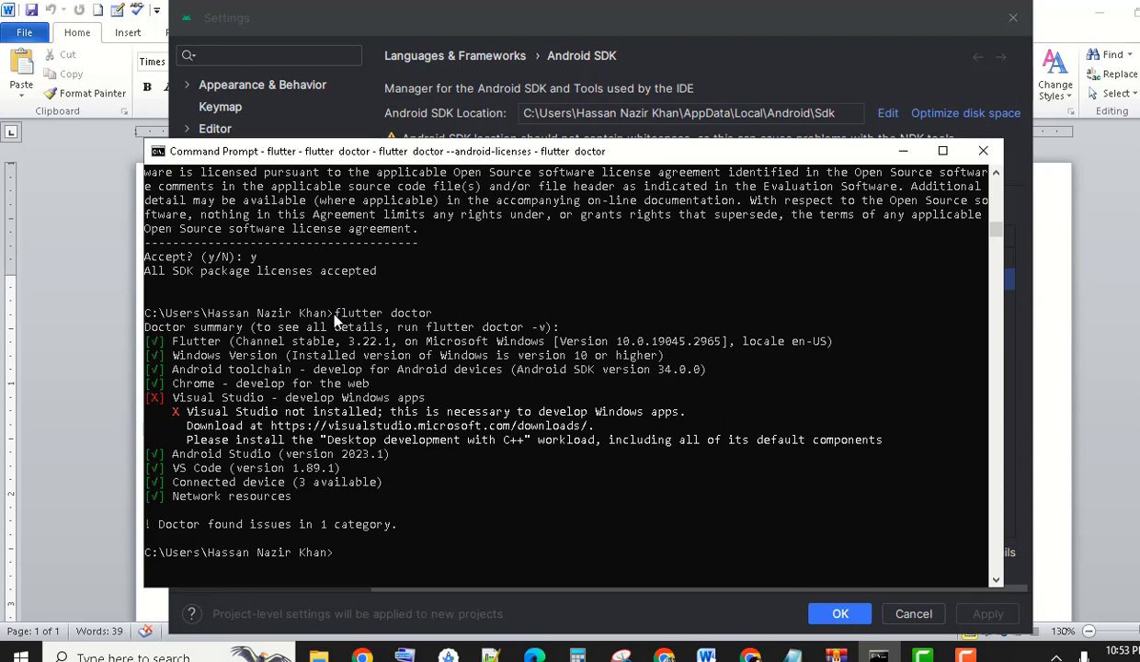
Examine the final flutter doctor summary, including its Visual Studio entry, and minimize Command Prompt
left_click_drag(323, 303, 381, 306)
left_click(432, 306)
left_click_drag(269, 427, 601, 426)
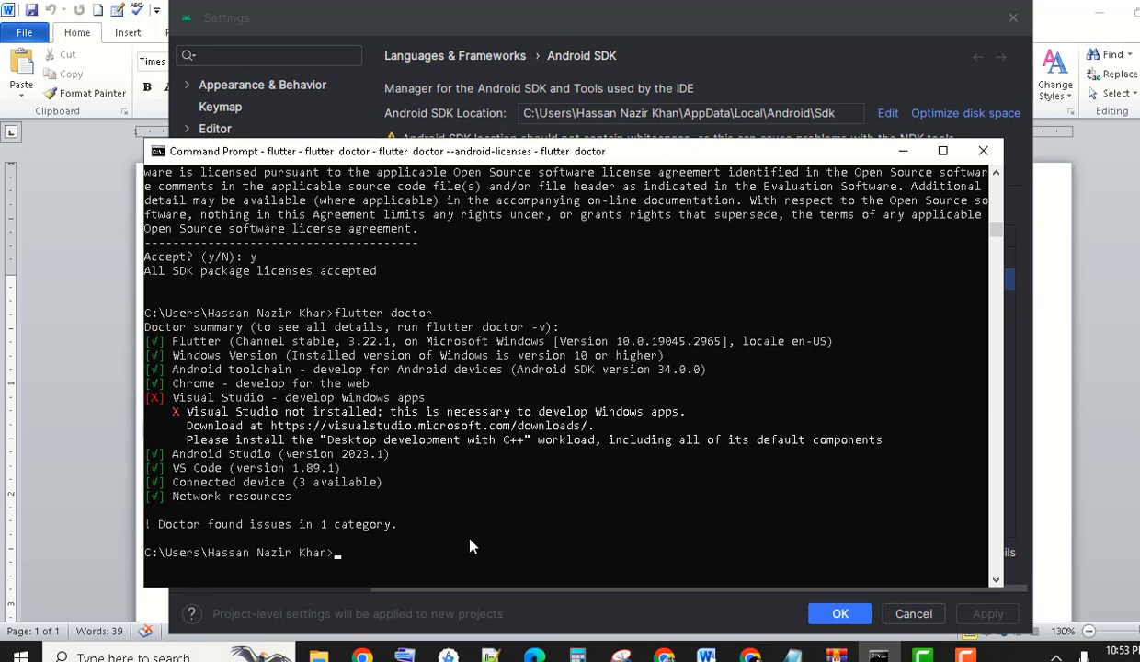
left_click(901, 152)
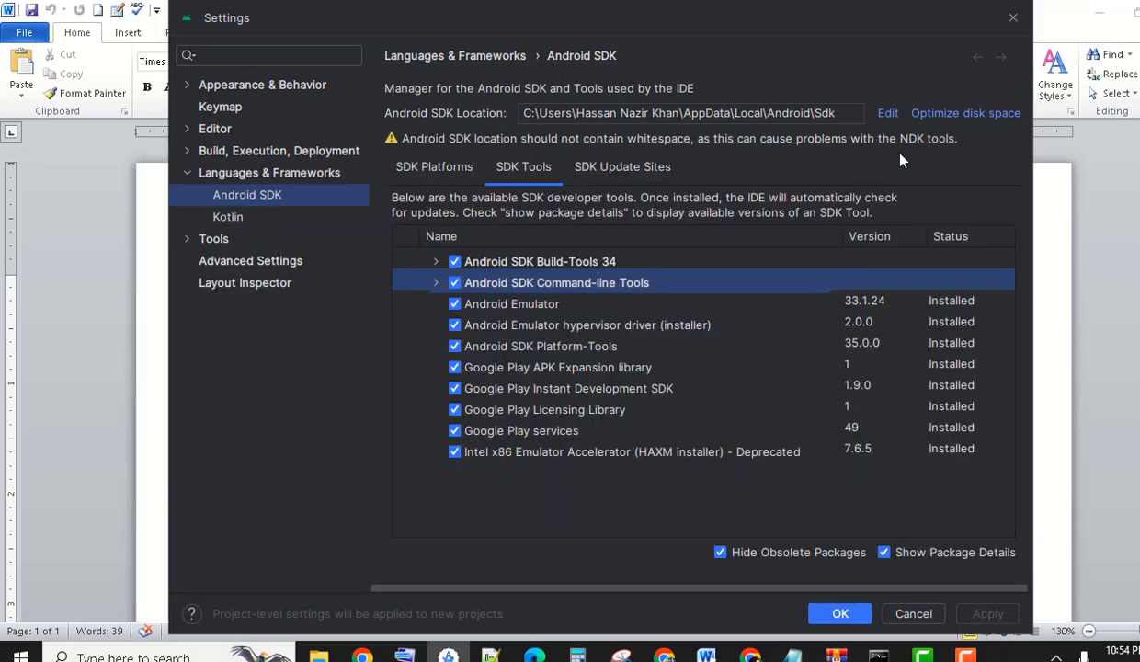
Close the Android SDK settings without changes and search the plugin marketplace for flutter
left_click(912, 613)
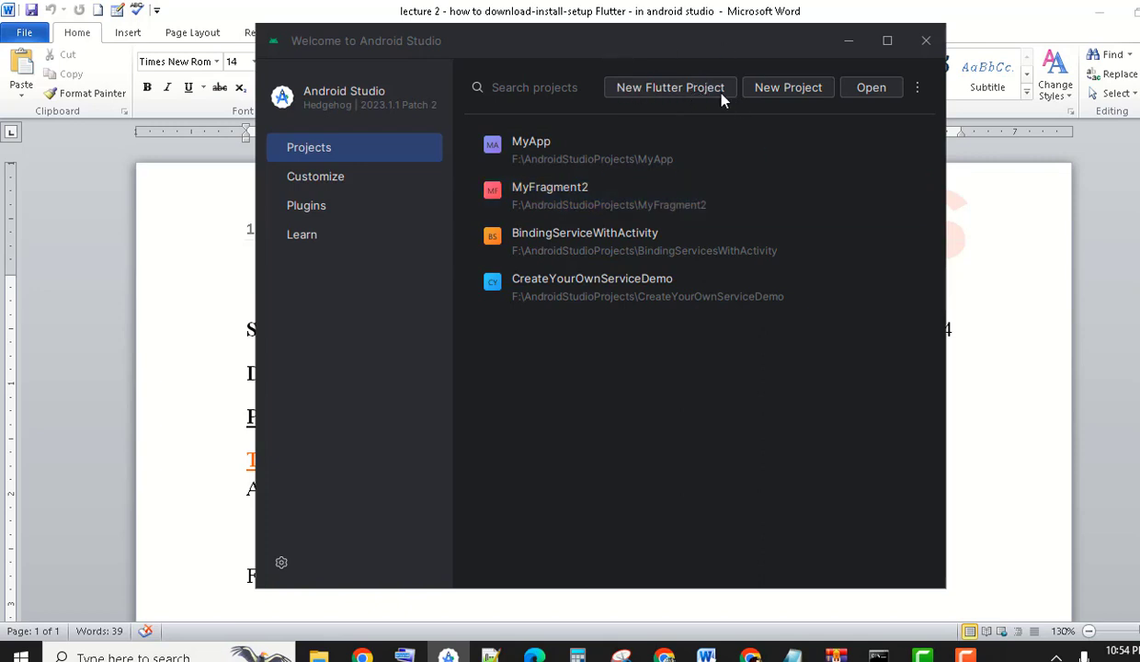
left_click(303, 207)
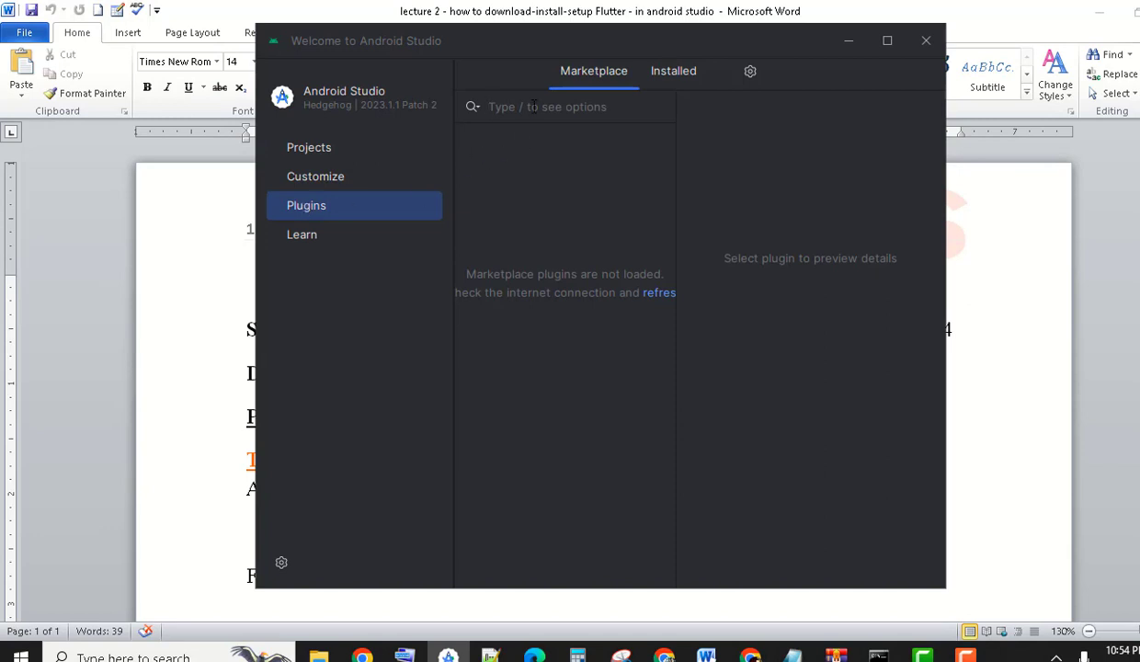
type("fl")
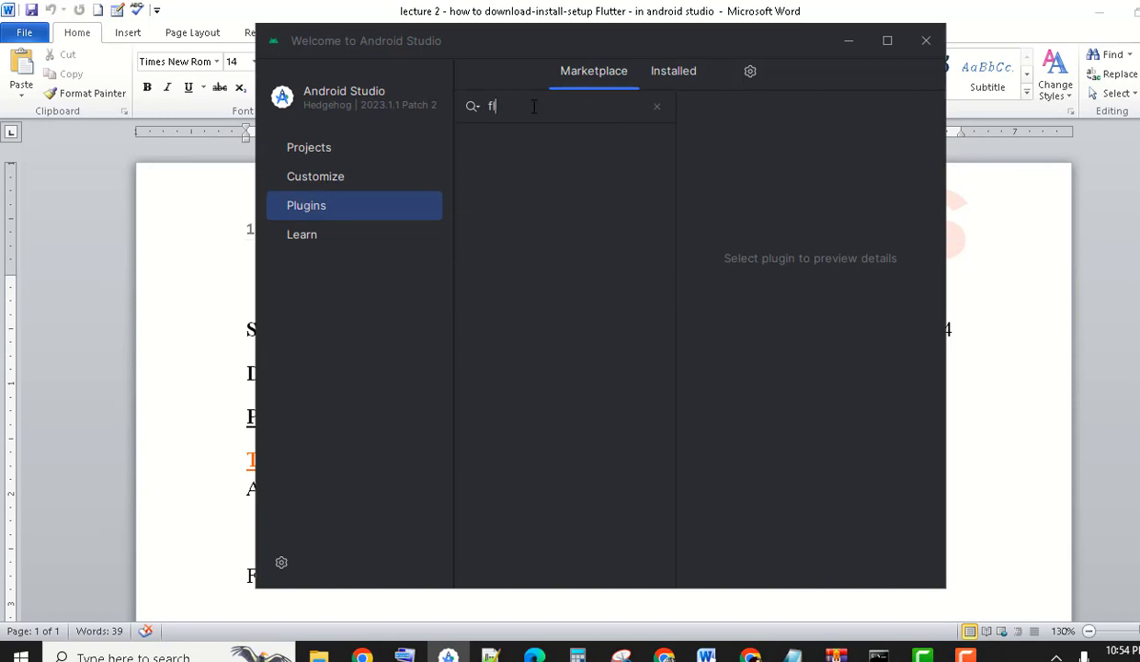
type("utter")
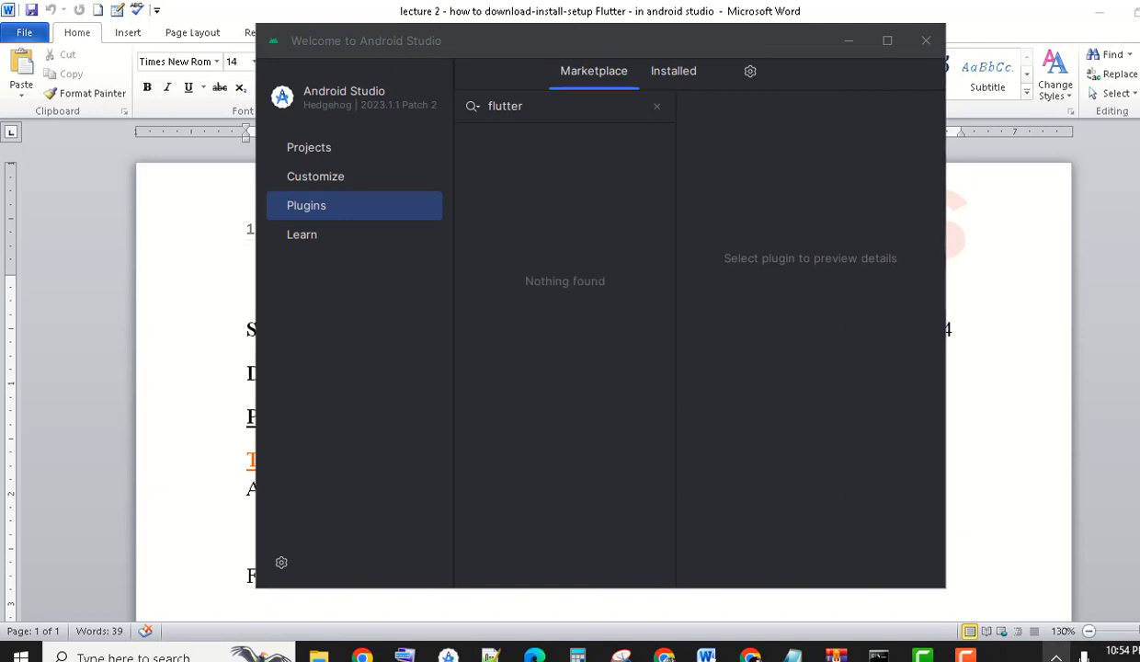
Connect the computer to the secured Wi-Fi network Optome
left_click(1056, 655)
left_click(1021, 624)
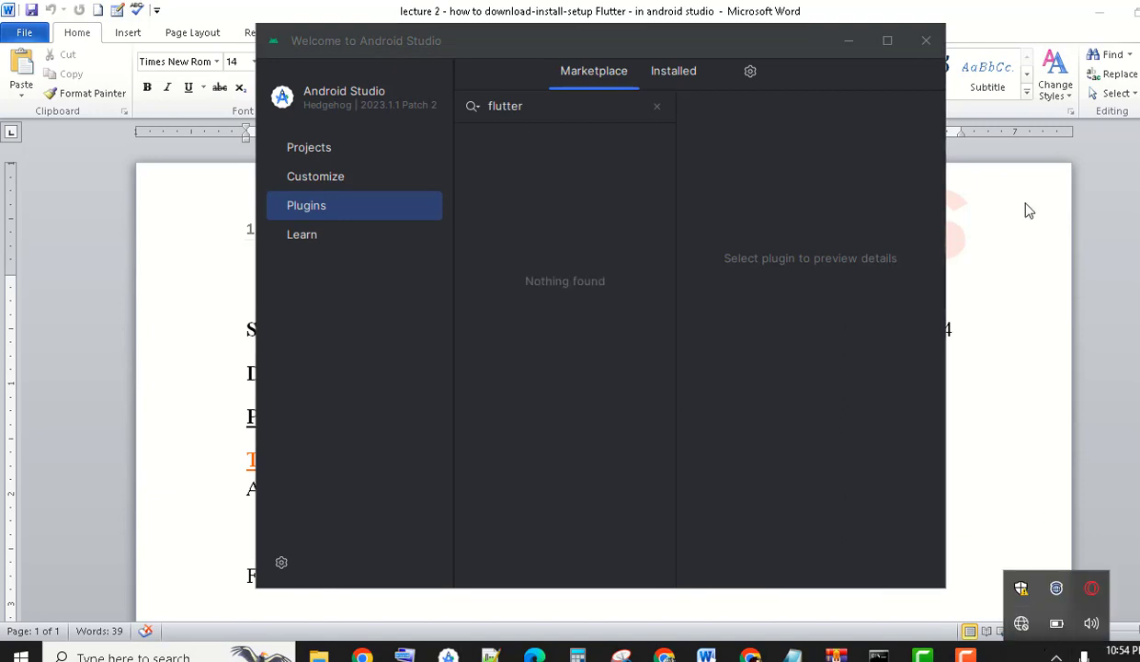
left_click(1028, 158)
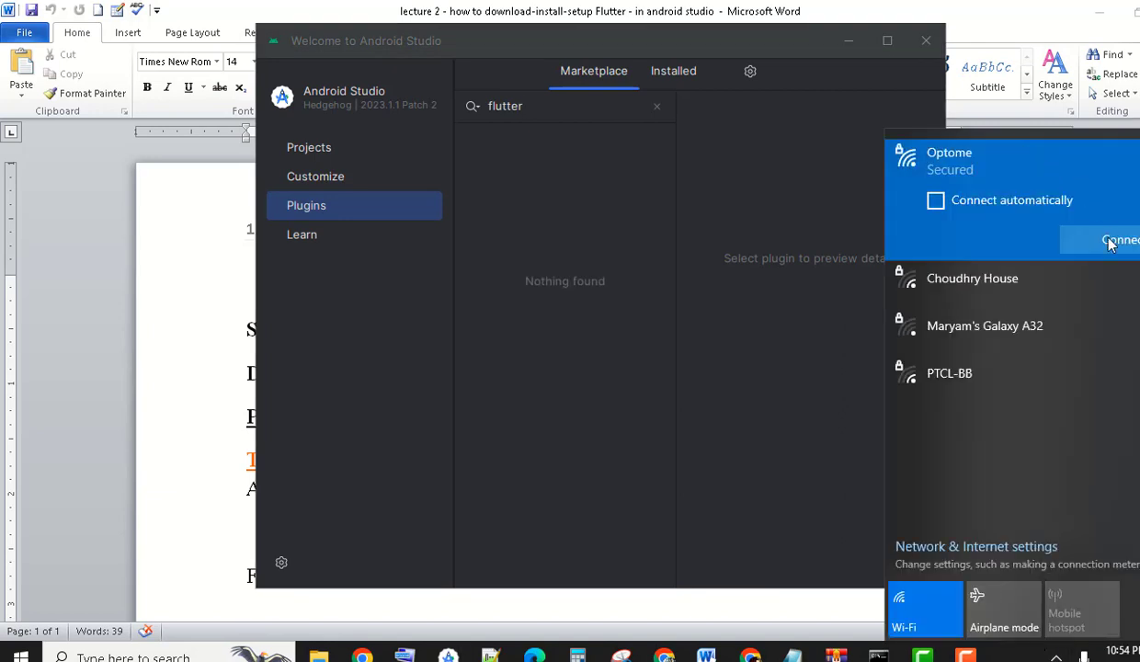
left_click(1089, 236)
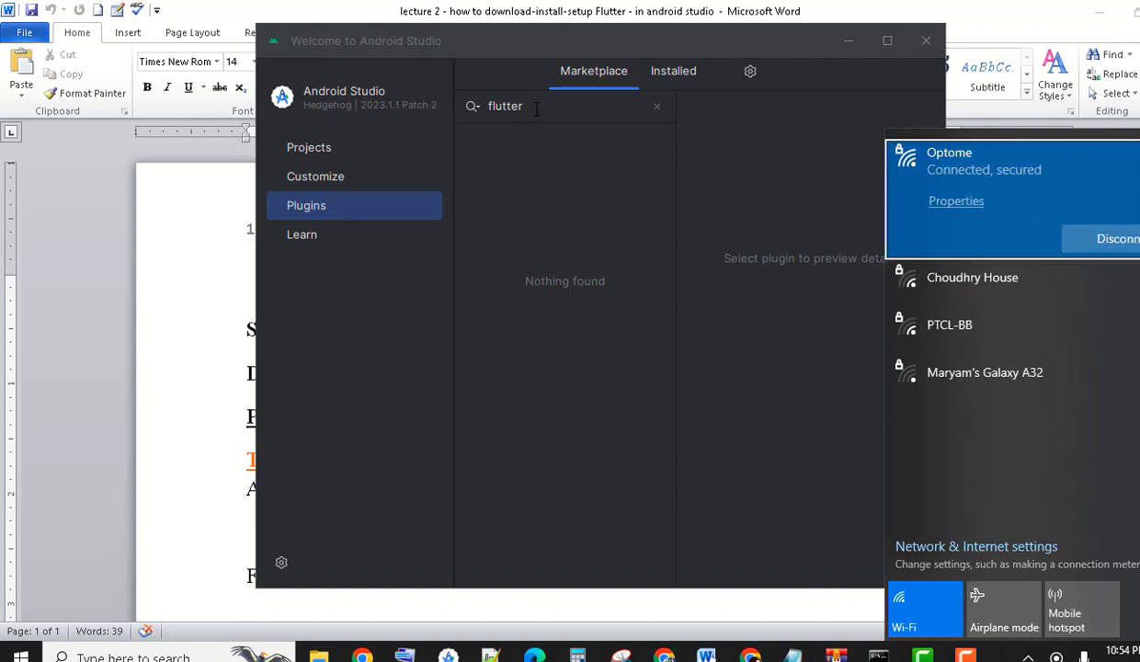
Clear the plugin search and search the marketplace for flutter again over the new connection
left_click(537, 108)
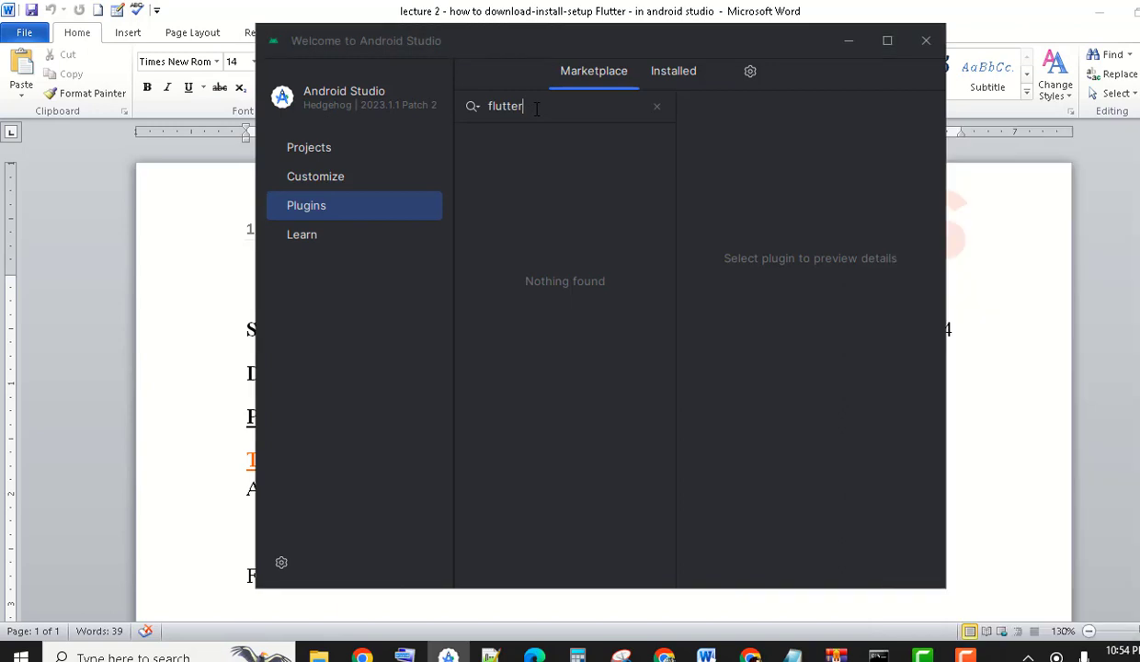
key("BackSpace")
key("BackSpace")
key("BackSpace")
key("BackSpace")
key("BackSpace")
key("BackSpace")
key("BackSpace")
type("flutter")
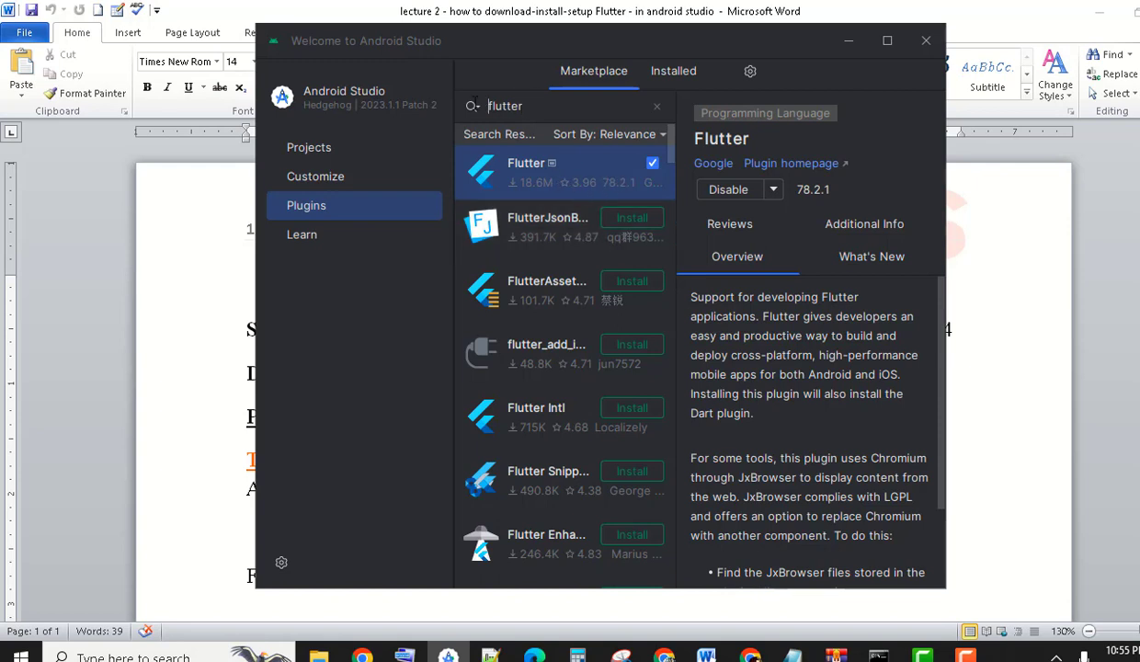
Replace the marketplace search term with dart to look up the Dart plugin
key("BackSpace")
key("BackSpace")
key("BackSpace")
key("BackSpace")
key("BackSpace")
key("BackSpace")
key("BackSpace")
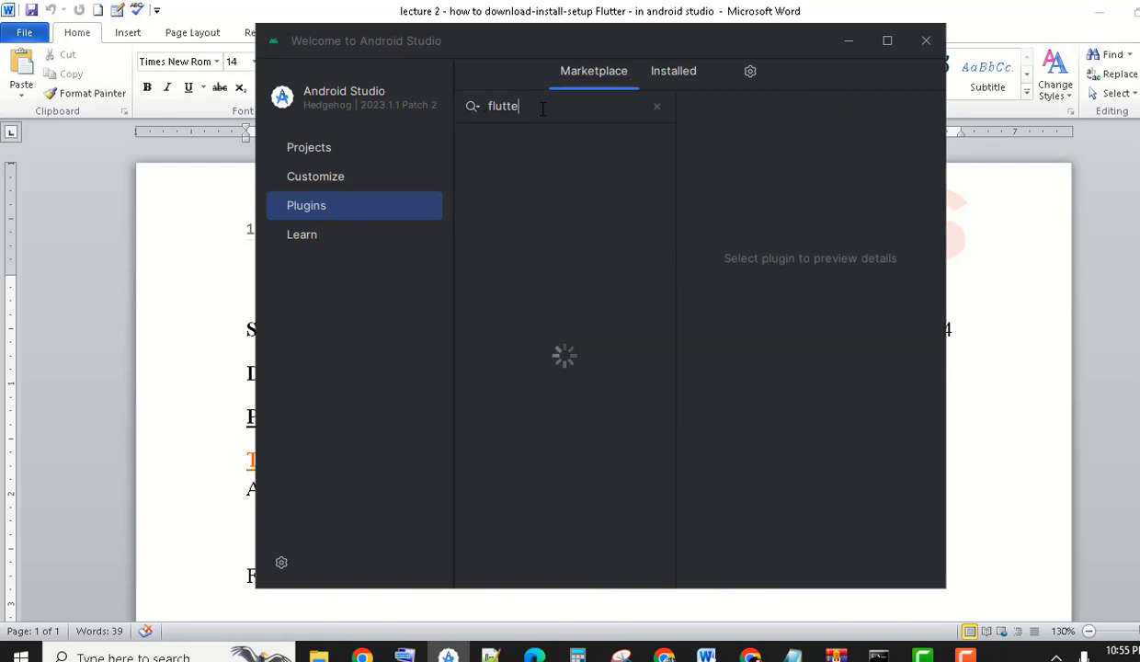
type("dart")
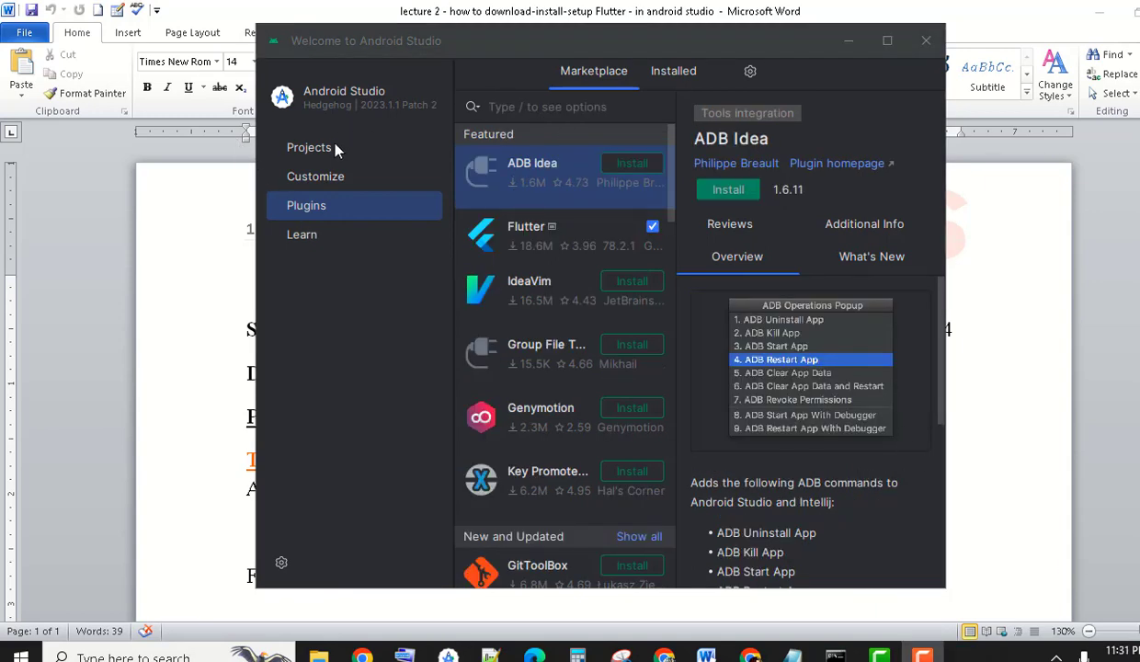
Return to the projects list and start a new Flutter project, going to its Flutter SDK path
left_click(336, 151)
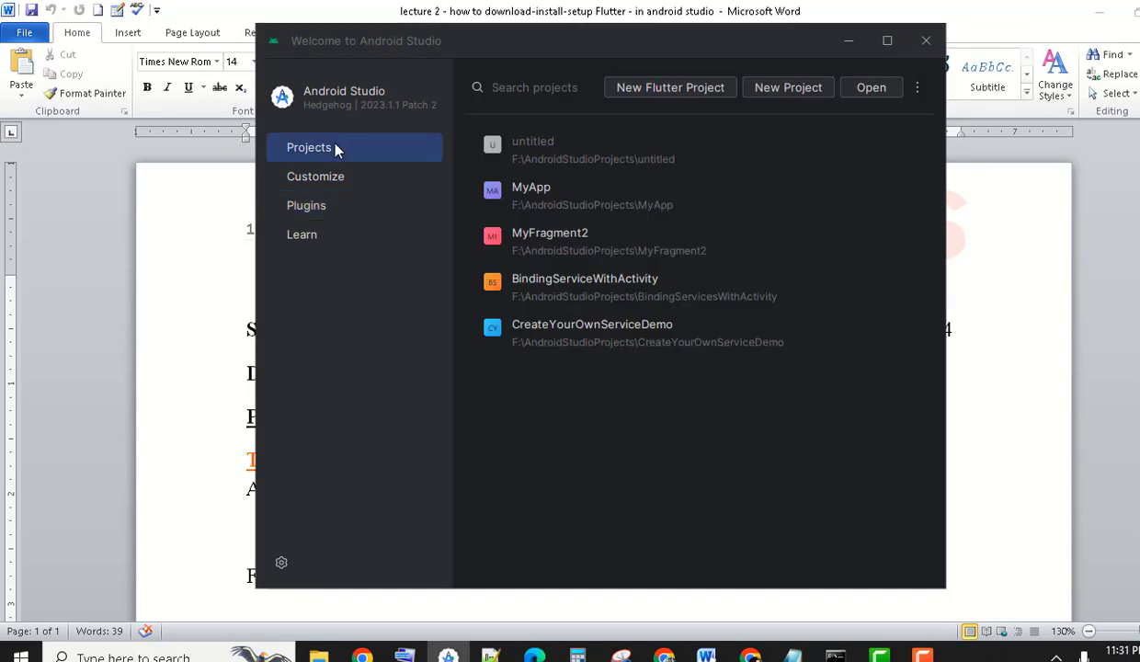
left_click(668, 87)
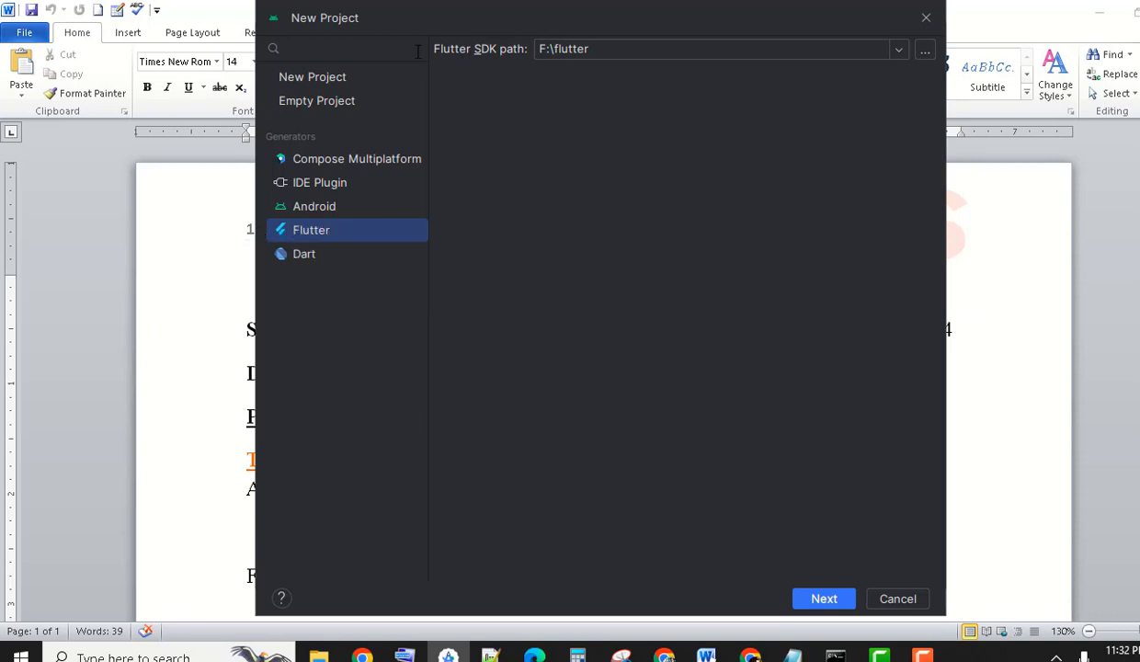
left_click(602, 49)
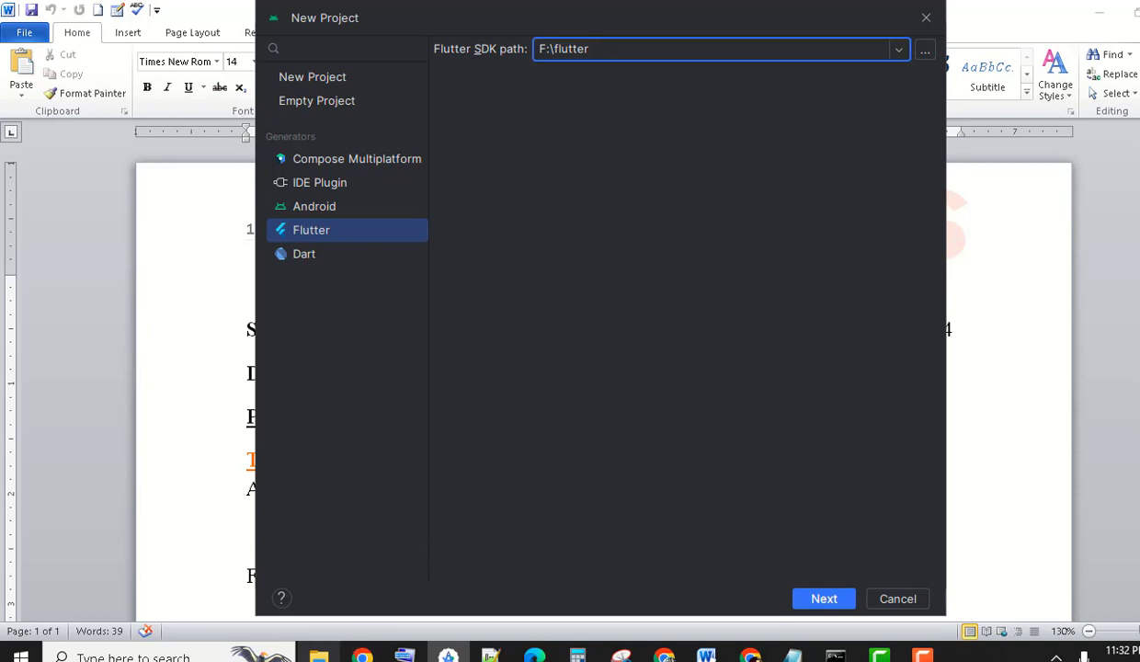
Switch to File Explorer and open the flutter folder on the F: drive
left_click(318, 655)
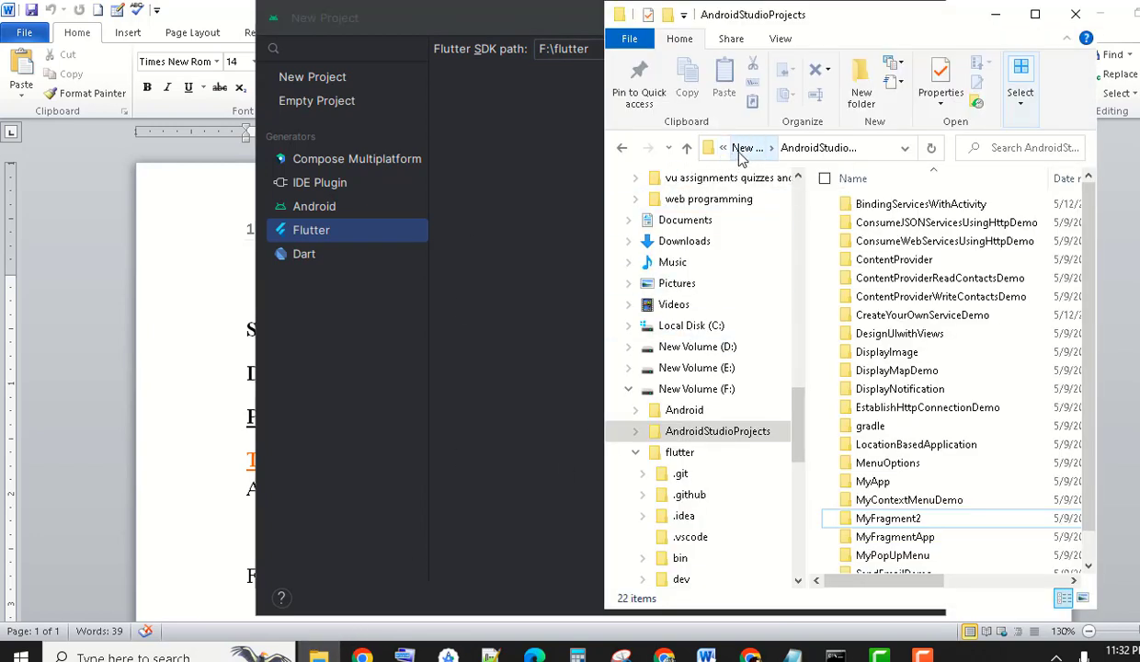
left_click(744, 149)
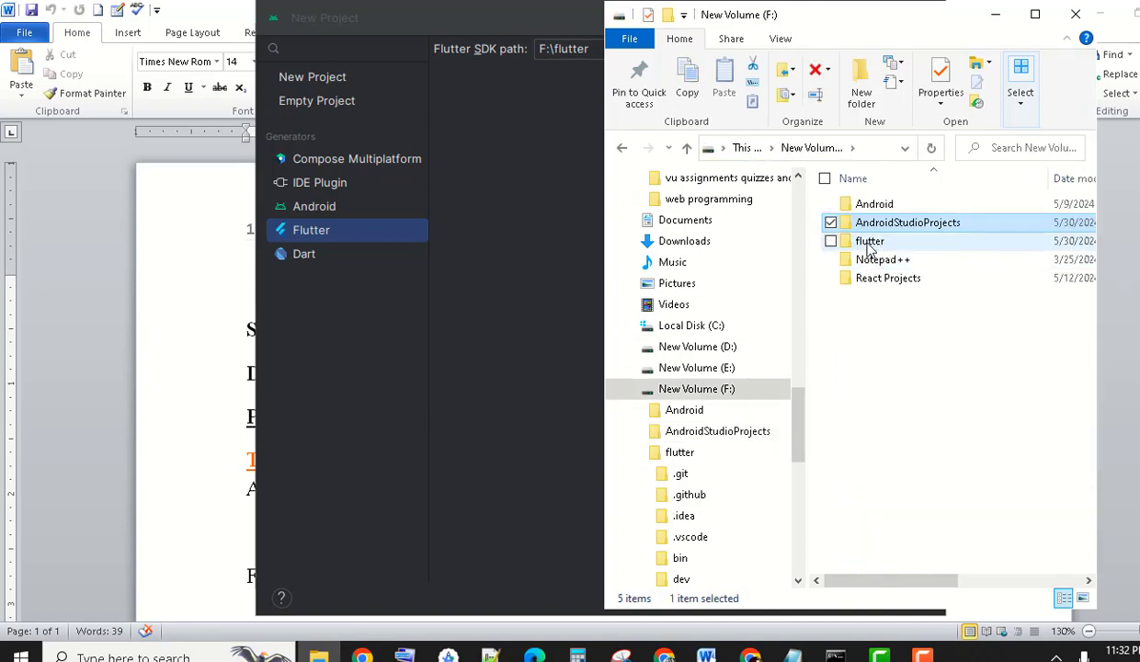
left_click(845, 149)
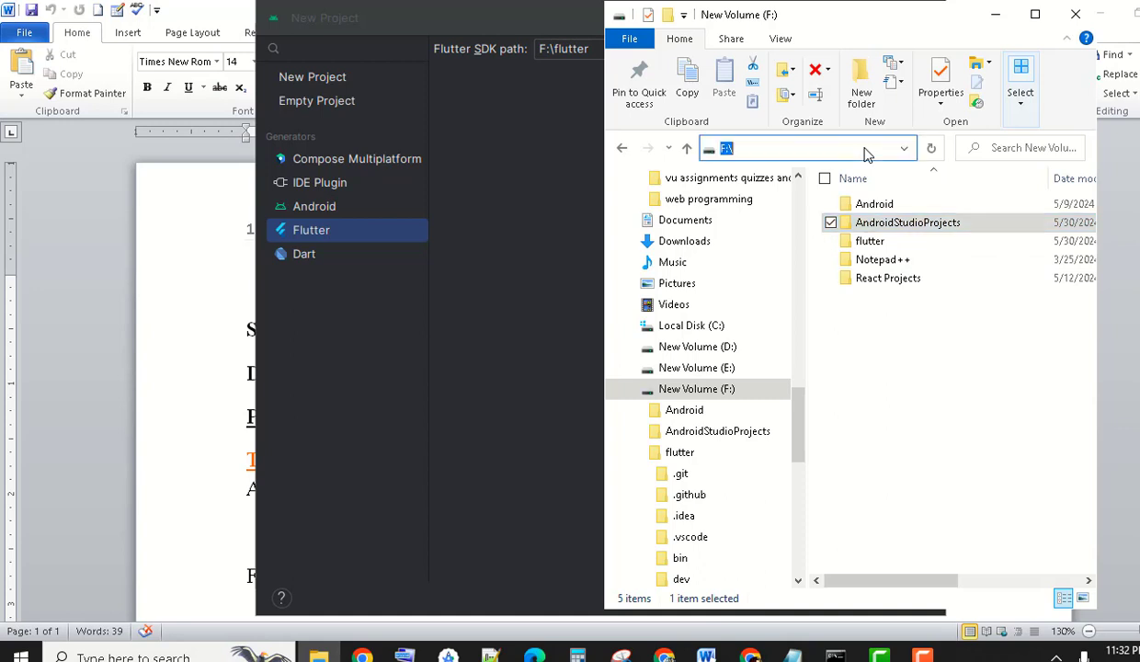
double_click(868, 241)
left_click(763, 148)
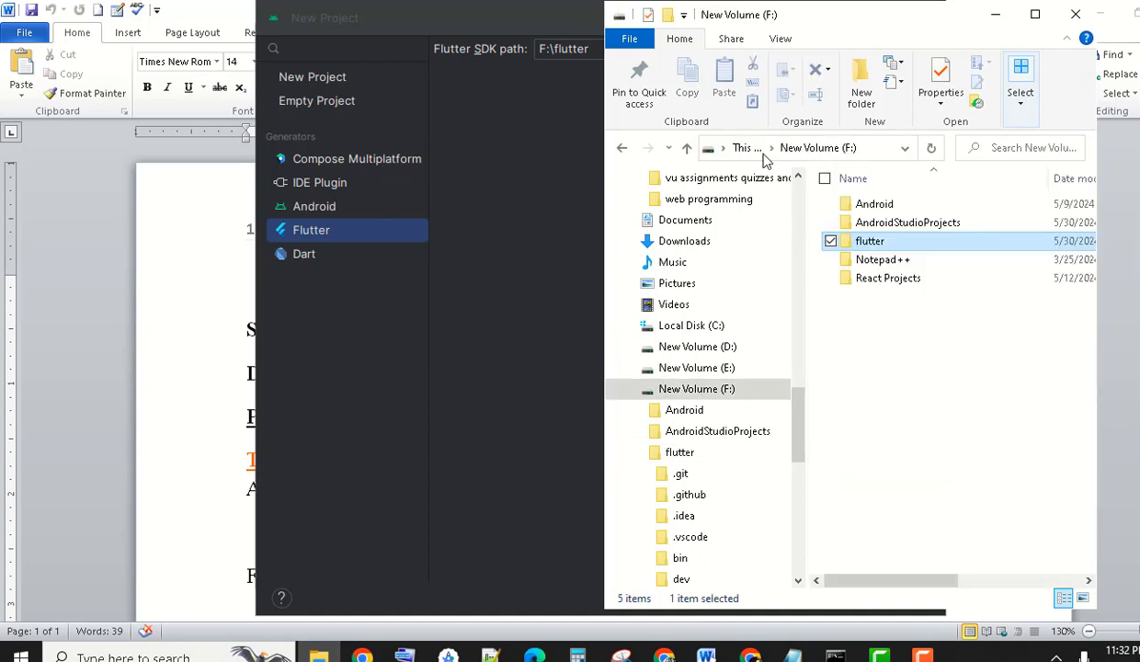
double_click(867, 245)
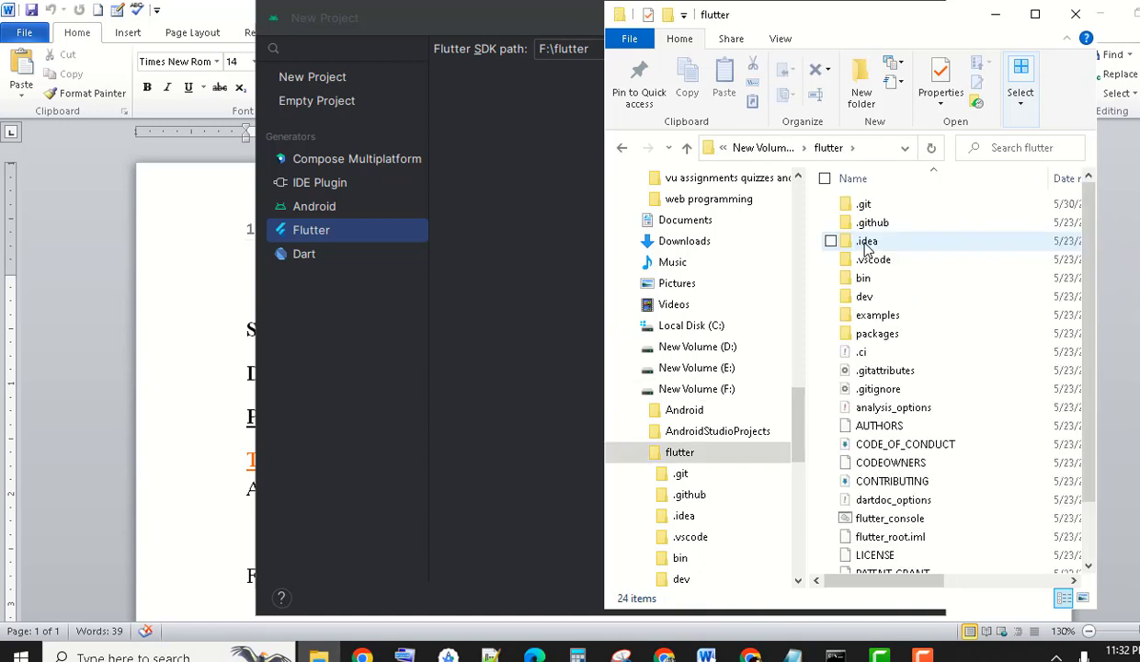
Copy the folder path F:\flutter into the new project's Flutter SDK path and continue to the project details
left_click(858, 148)
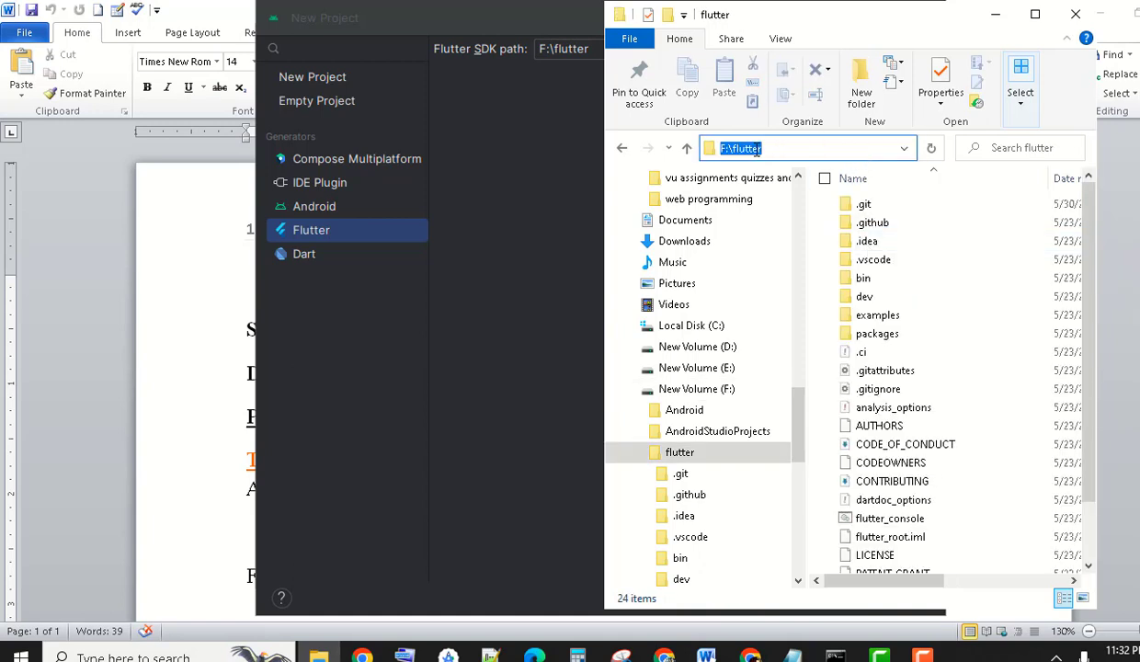
right_click(733, 148)
left_click(562, 211)
left_click(542, 120)
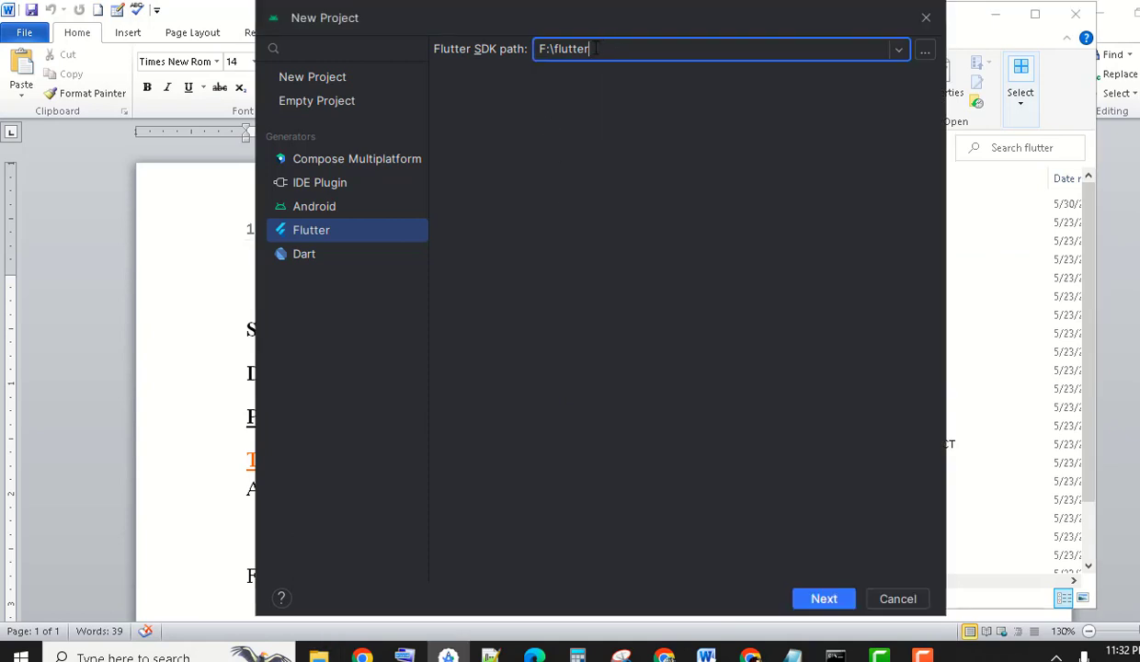
key("ctrl+a")
key("ctrl+v")
left_click(811, 603)
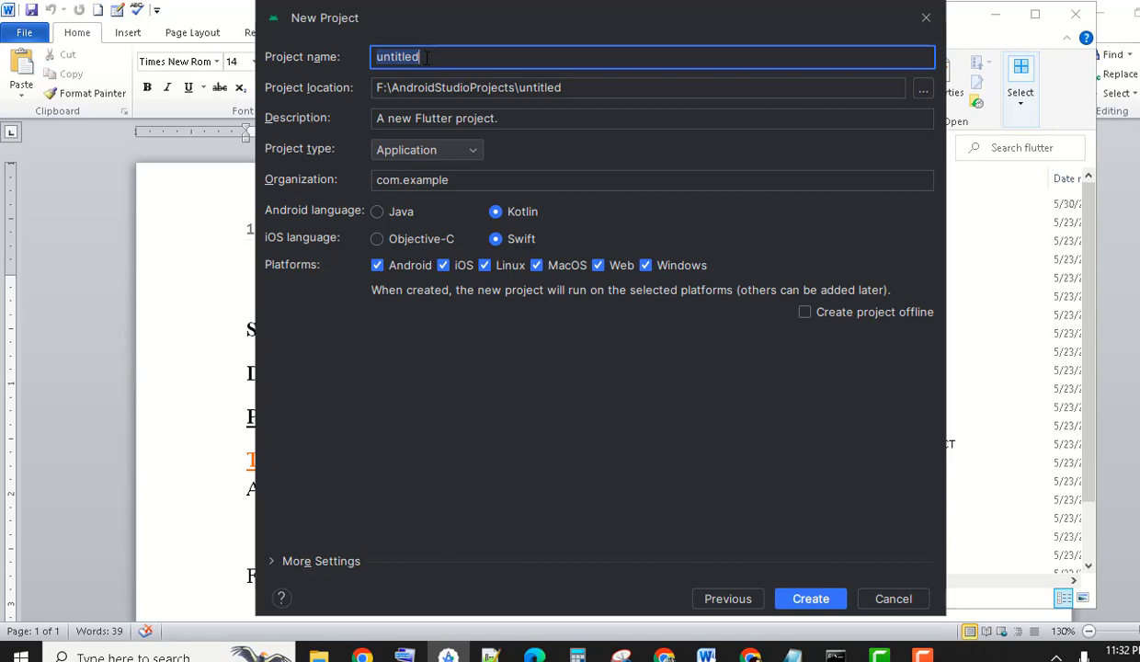
type("MyFirs")
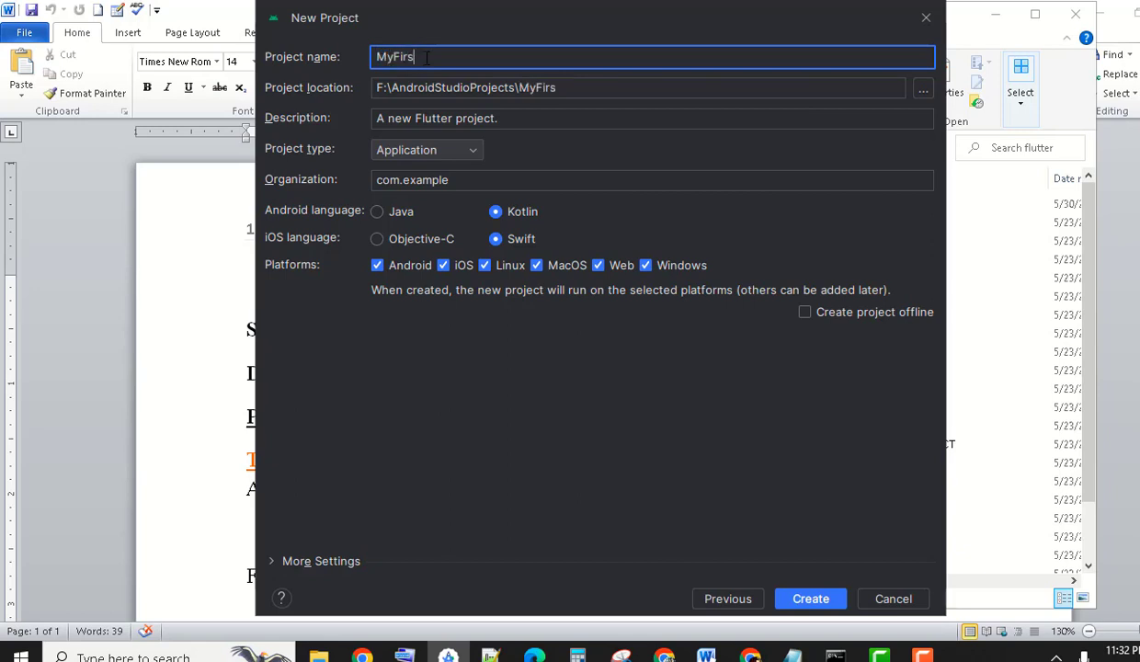
type("tFlutterProje")
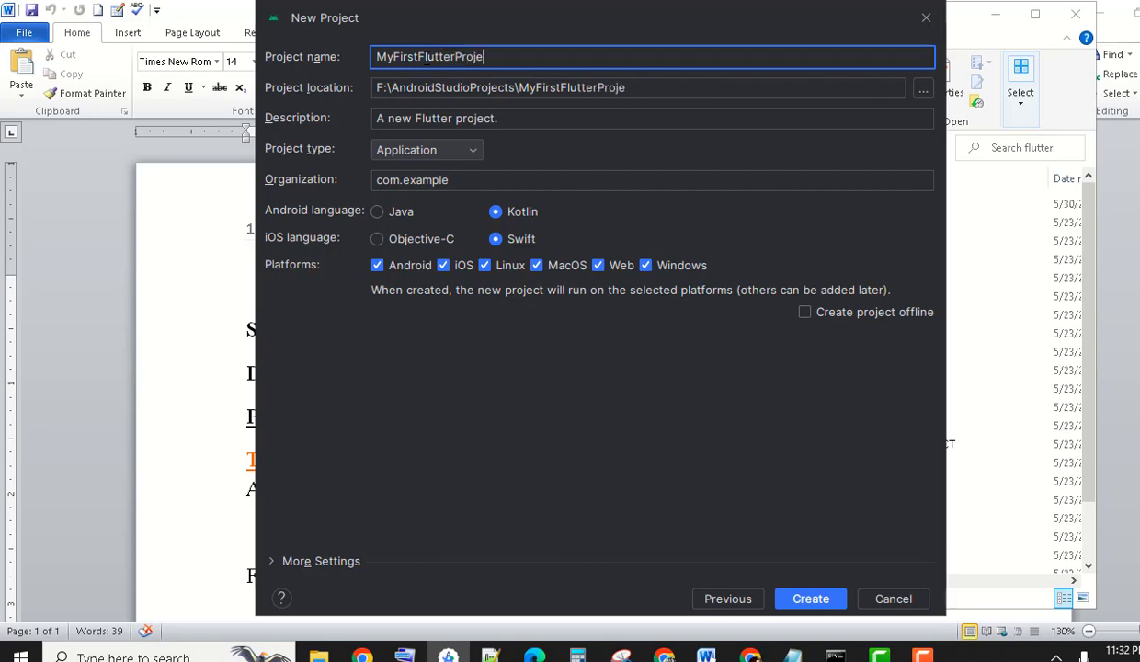
type("ct")
key("BackSpace")
key("BackSpace")
key("BackSpace")
key("BackSpace")
key("BackSpace")
key("BackSpace")
key("BackSpace")
key("BackSpace")
key("BackSpace")
key("BackSpace")
key("BackSpace")
key("BackSpace")
key("BackSpace")
key("BackSpace")
key("BackSpace")
key("BackSpace")
key("BackSpace")
key("BackSpace")
key("BackSpace")
key("BackSpace")
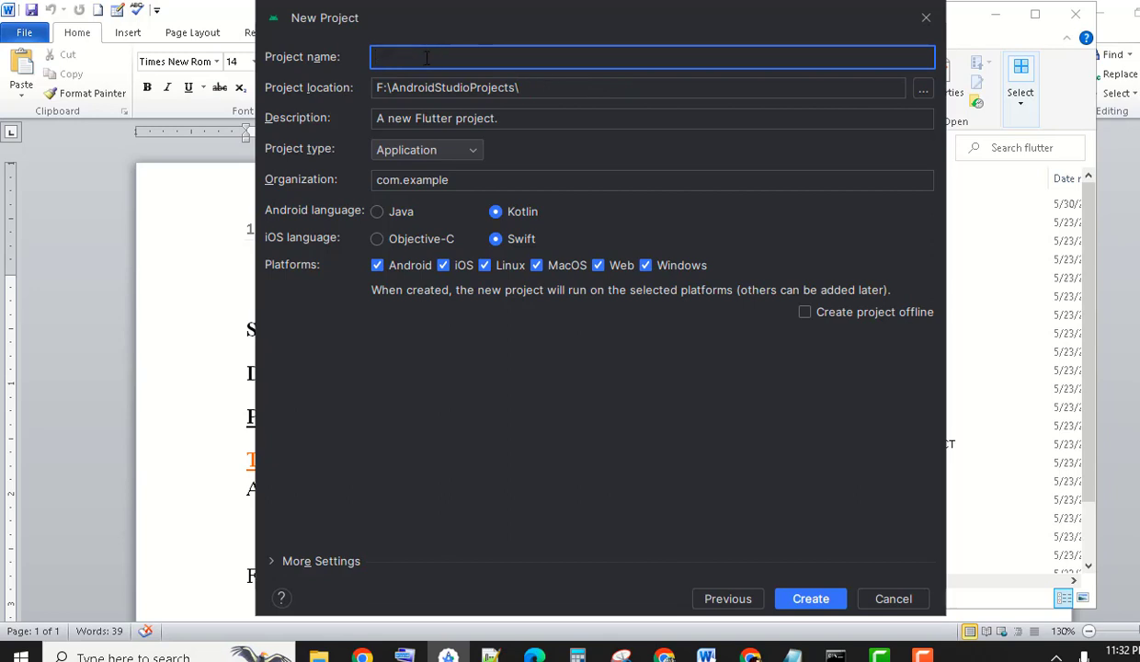
Name the new Flutter project my-first-flutter-app
type("my-first-app")
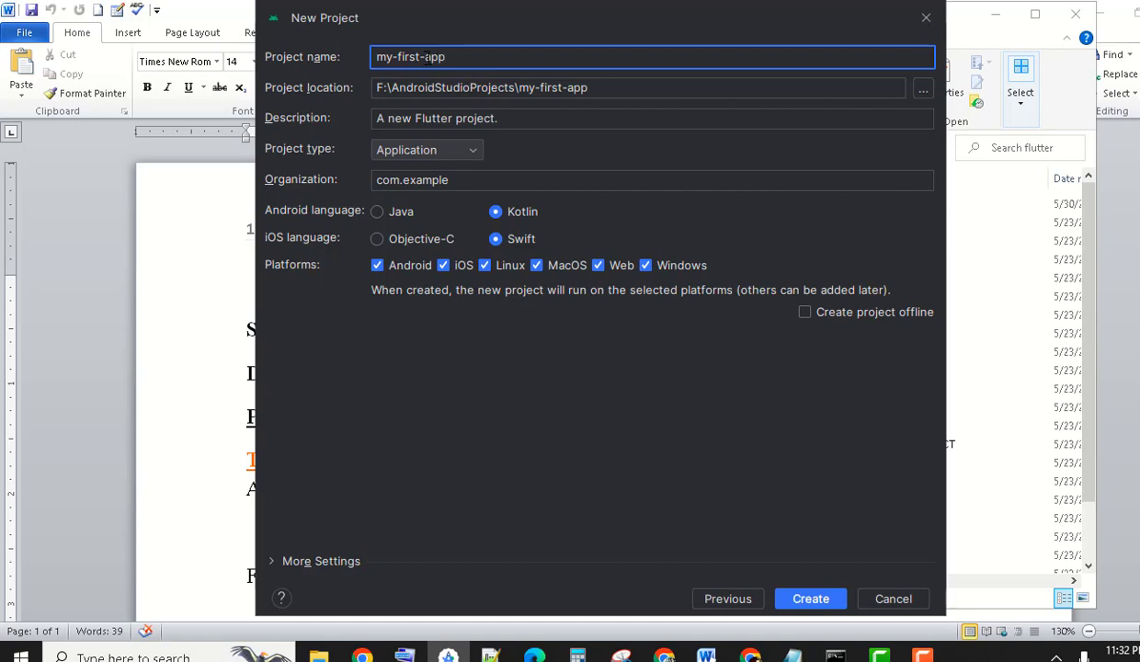
left_click(425, 57)
type("flutter-")
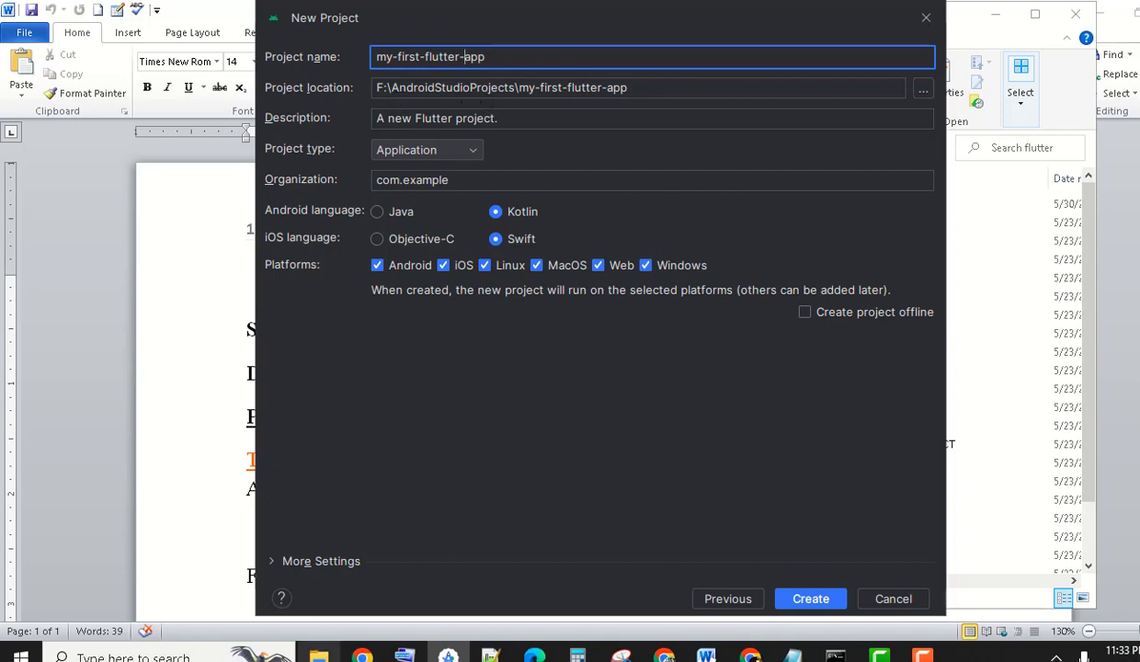
Check the F: drive folders in File Explorer for the project location, then return to the New Project dialog
left_click(318, 654)
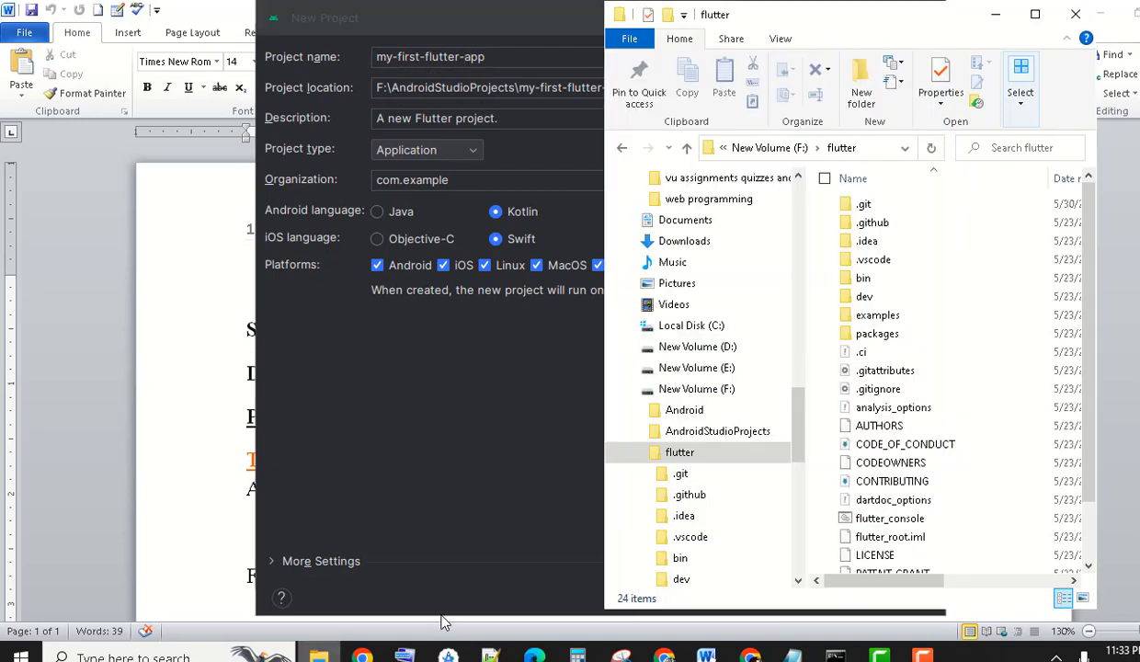
left_click(786, 149)
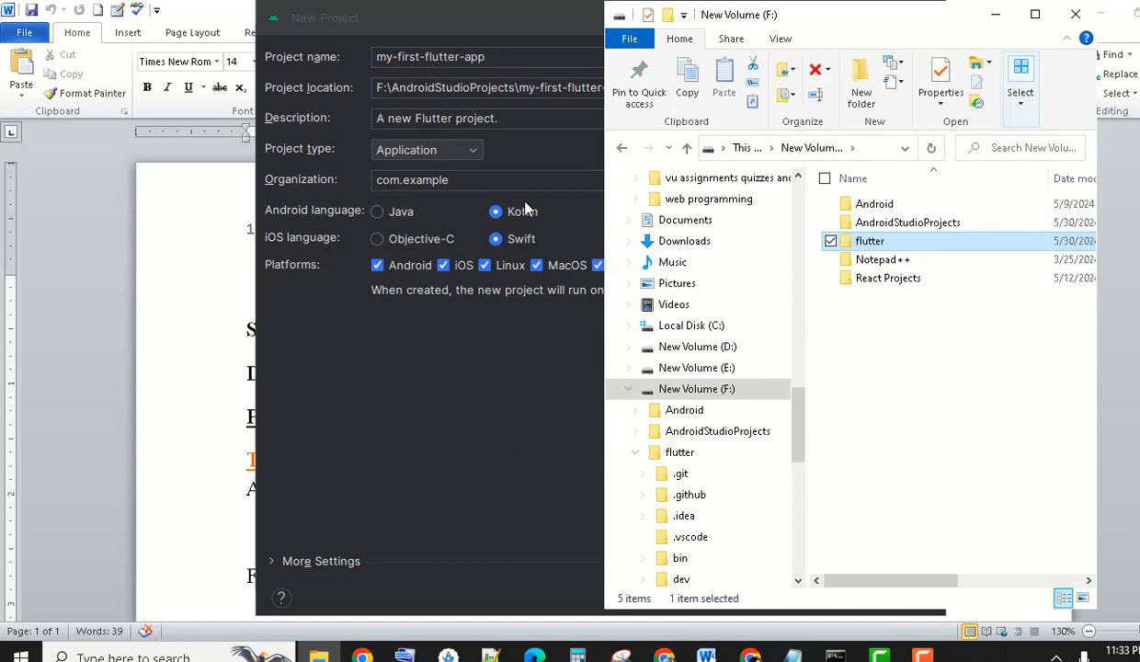
left_click(447, 420)
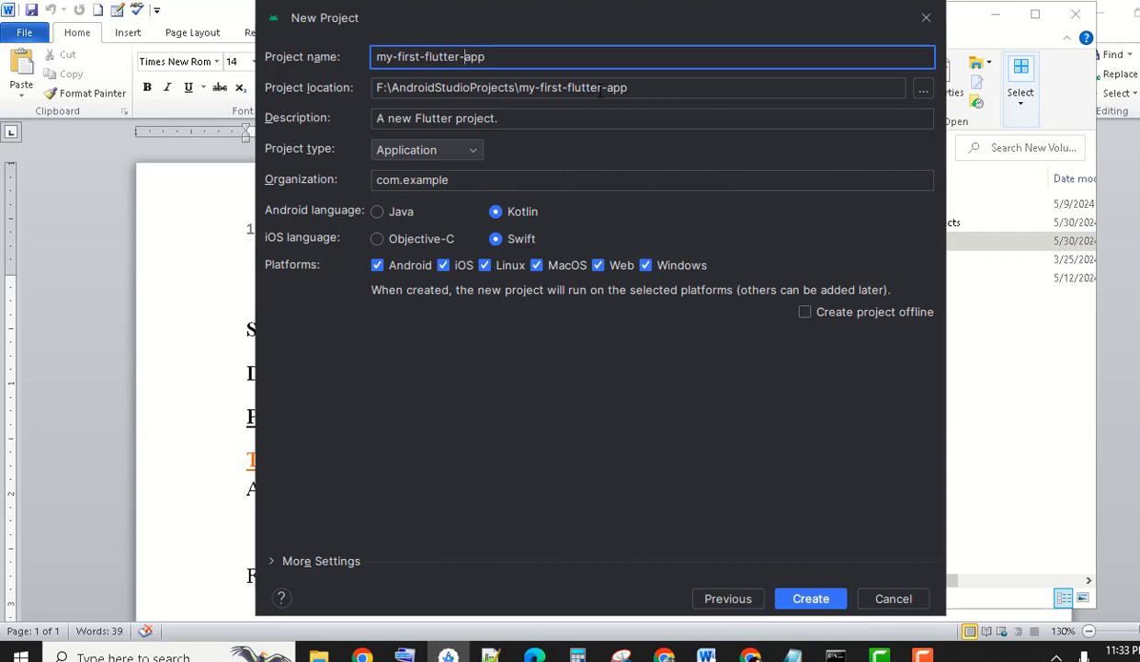
Exclude the Linux and MacOS platforms, try to create the project, and dismiss the resulting message
left_click(497, 119)
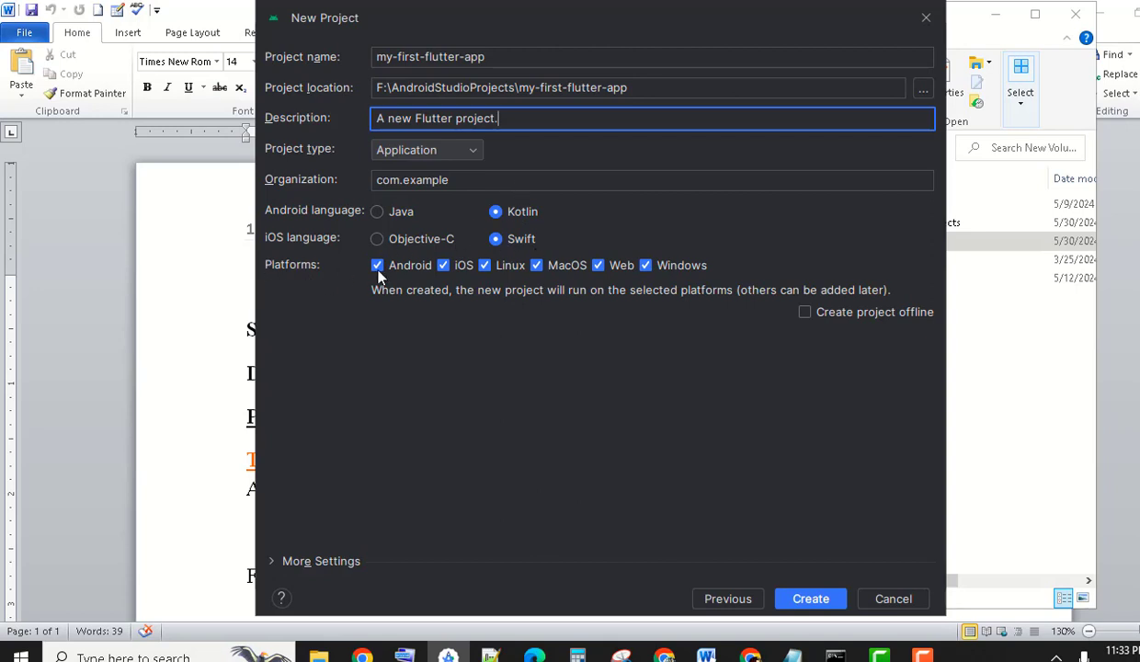
left_click(485, 266)
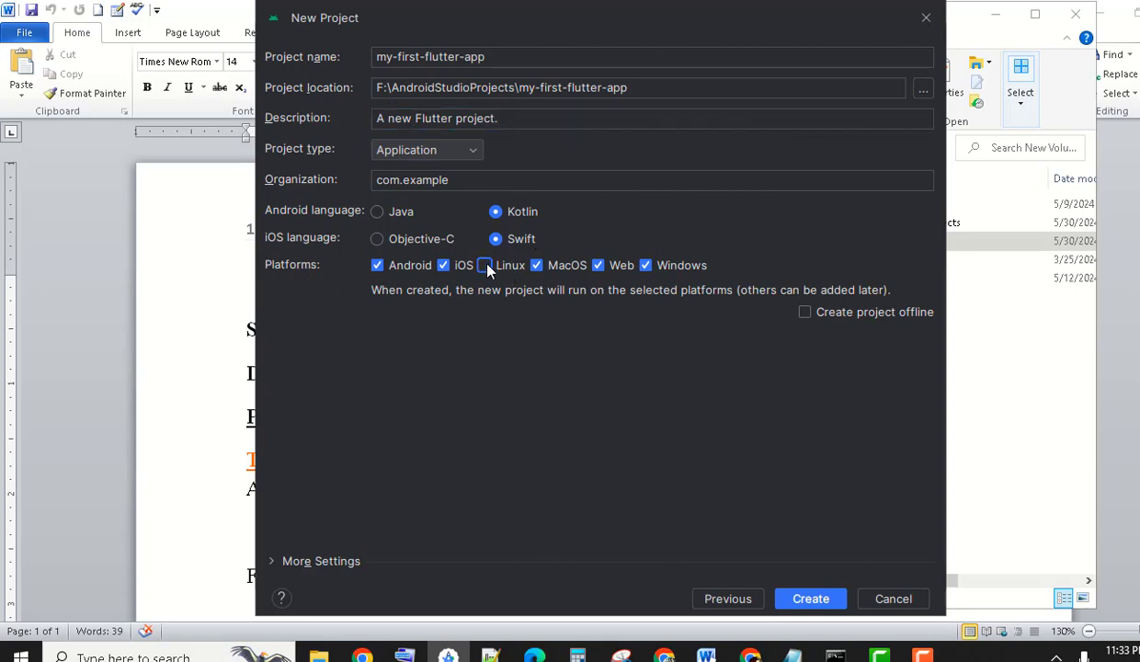
left_click(535, 265)
left_click(809, 599)
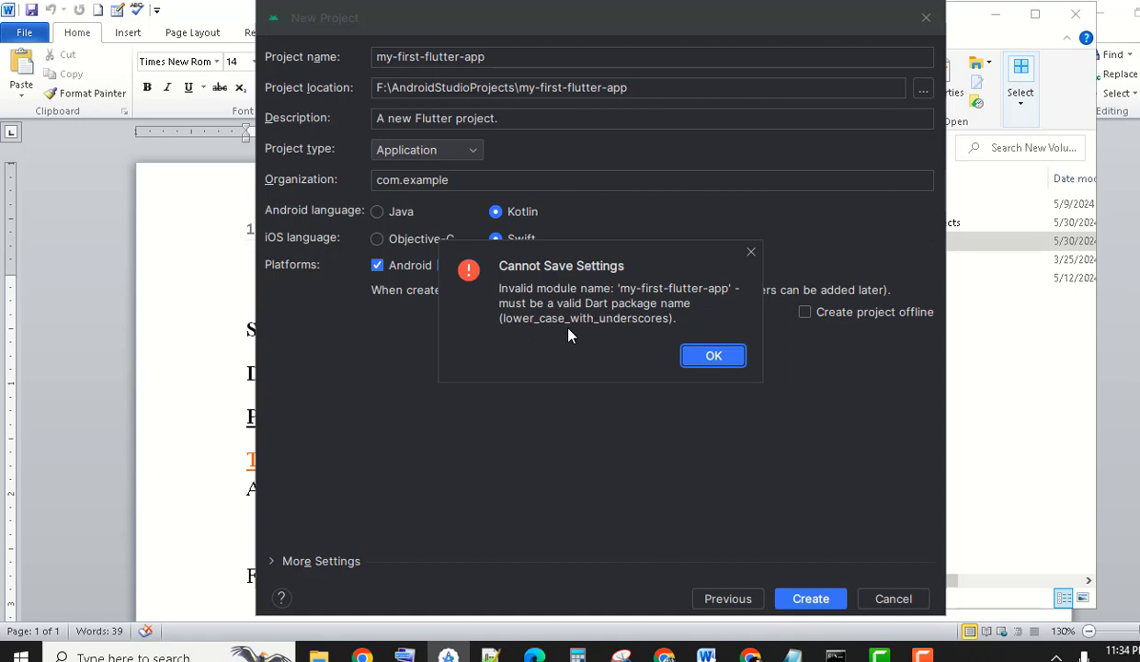
left_click(750, 252)
Rename the project my_first_flutter_app, replacing each hyphen with an underscore, and create it
left_click(424, 57)
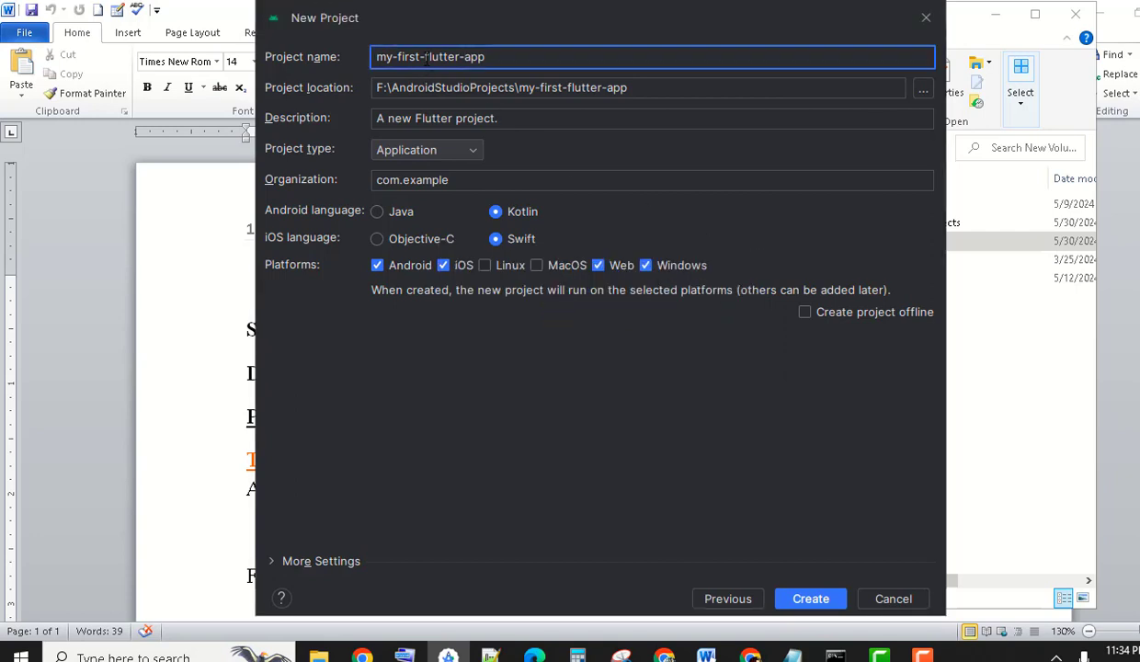
key("BackSpace")
type("_")
left_click(459, 57)
key("BackSpace")
type("_")
key("BackSpace")
type("_")
left_click(397, 56)
key("BackSpace")
type("_")
left_click(809, 600)
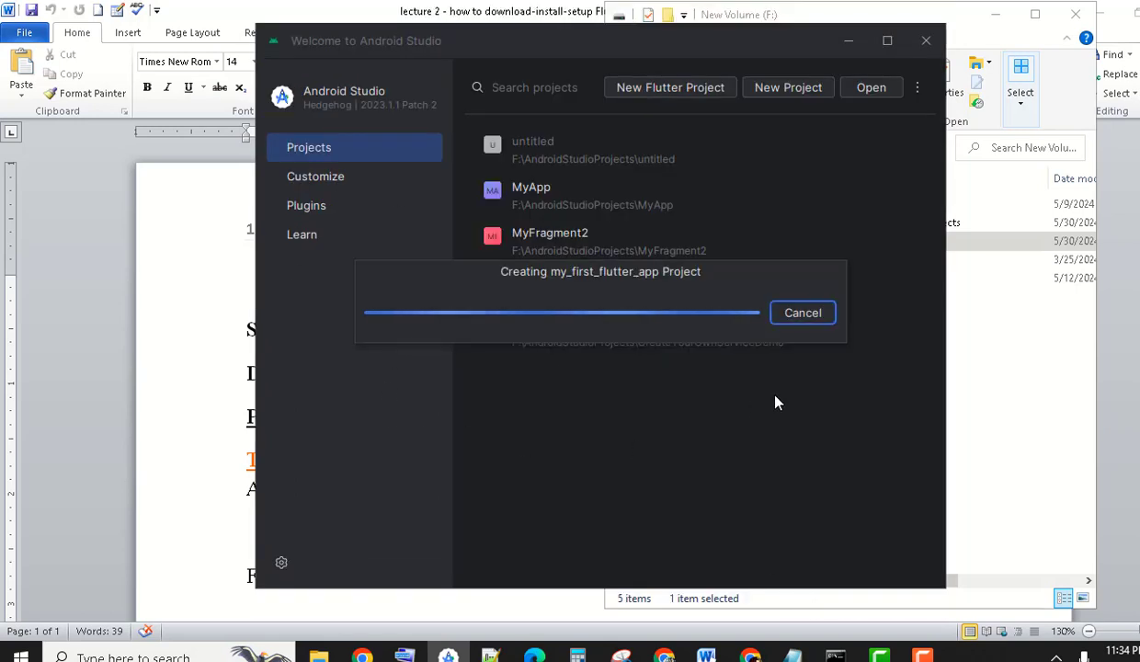
Minimize the File Explorer window showing the F: drive while the Flutter project is being created
left_click(997, 26)
left_click(997, 26)
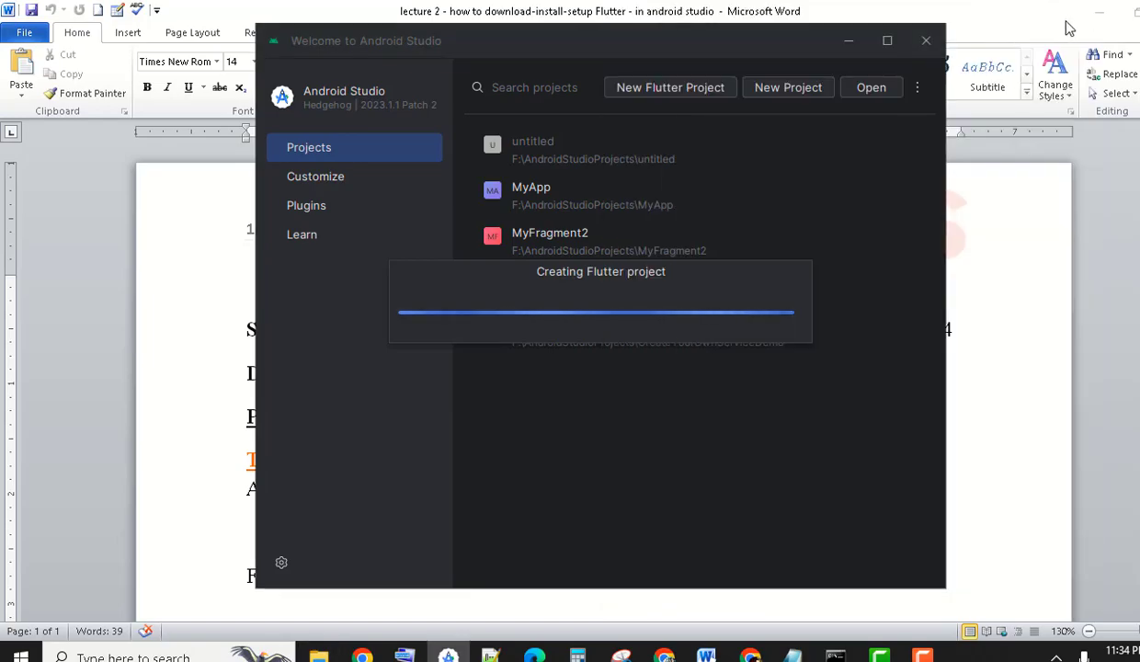
left_click(1064, 11)
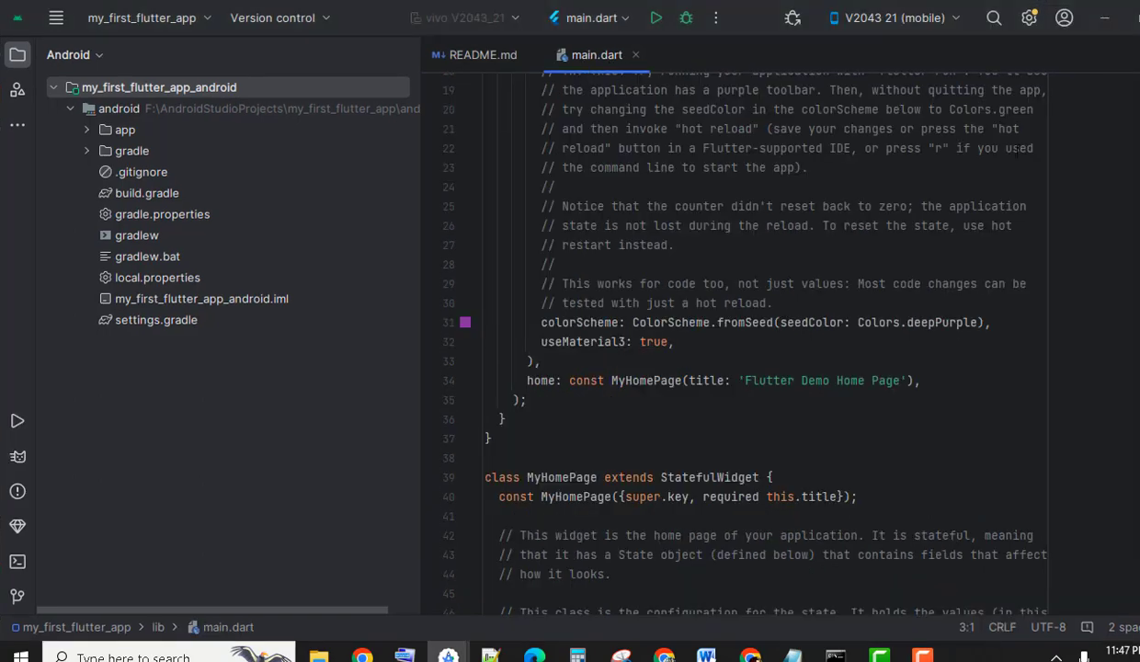
Look through the generated Dart code in main.dart from the import line to the end of the file, then return to its beginning
scroll(736, 340, "up", 6)
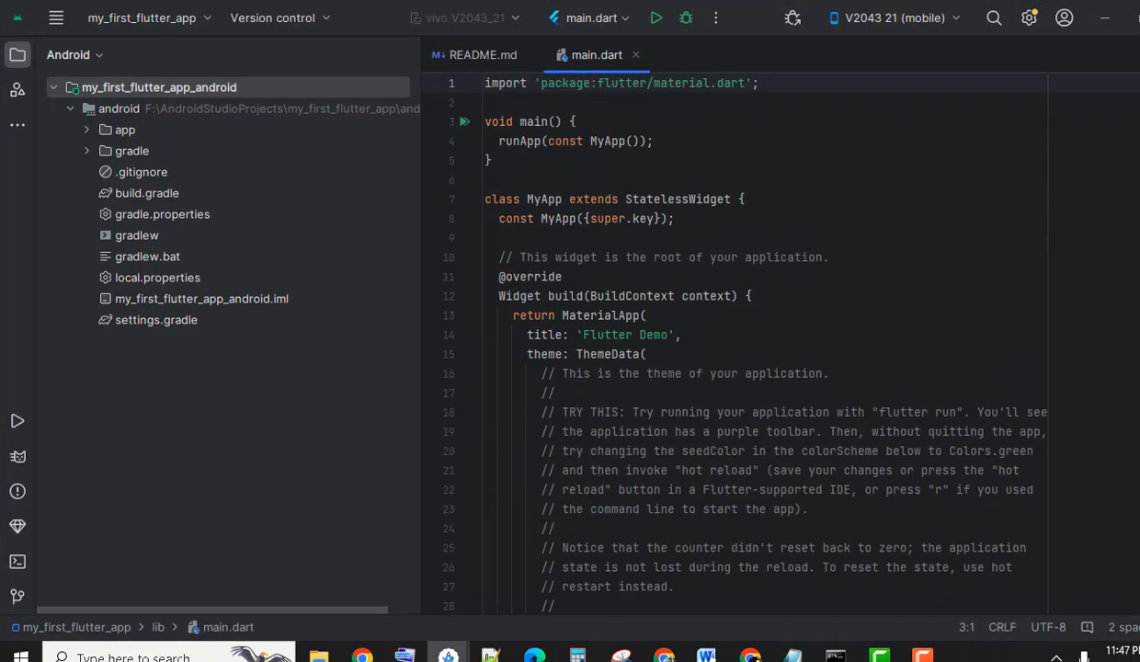
scroll(736, 340, "down", 4)
scroll(736, 341, "down", 18)
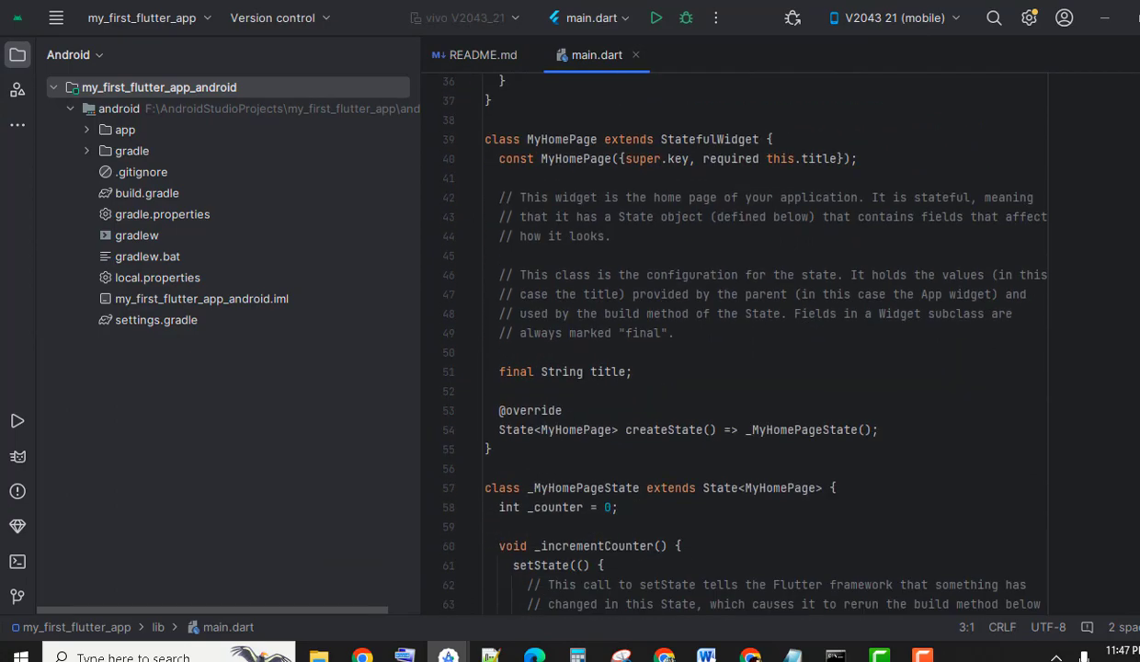
scroll(735, 340, "down", 12)
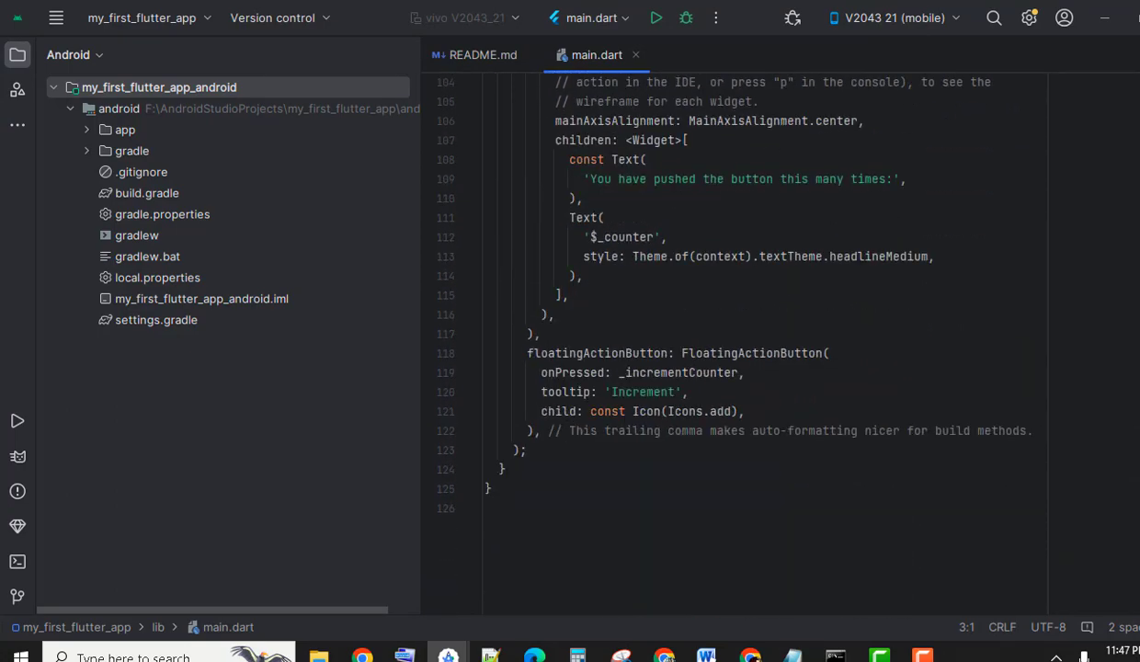
scroll(735, 340, "up", 20)
scroll(735, 340, "up", 13)
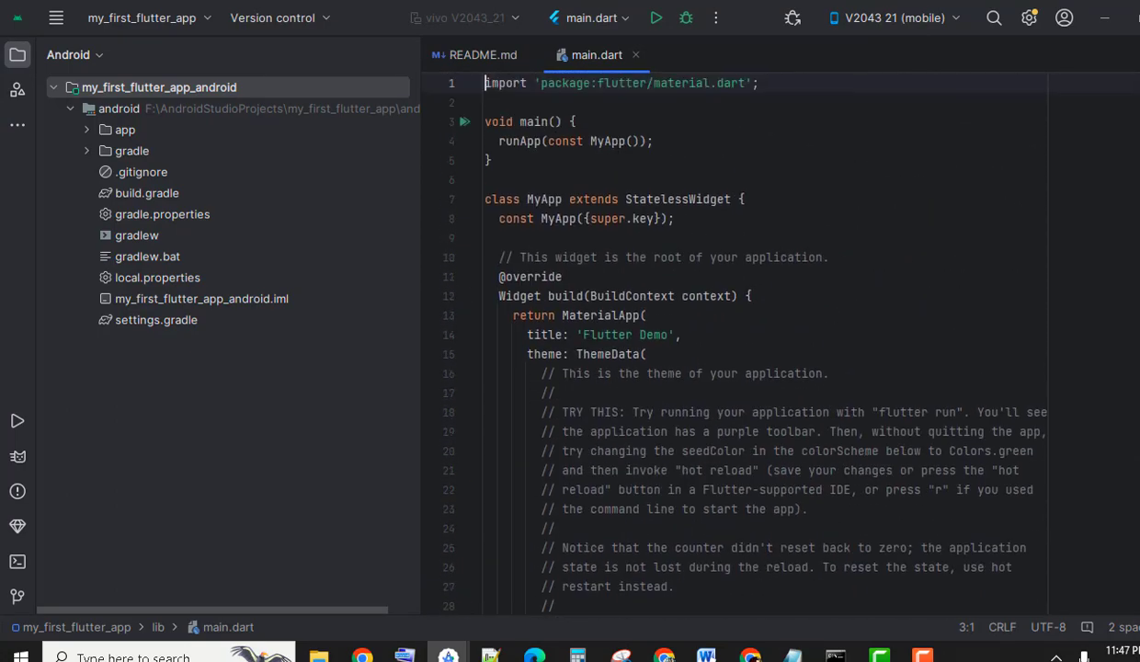
scroll(736, 340, "down", 5)
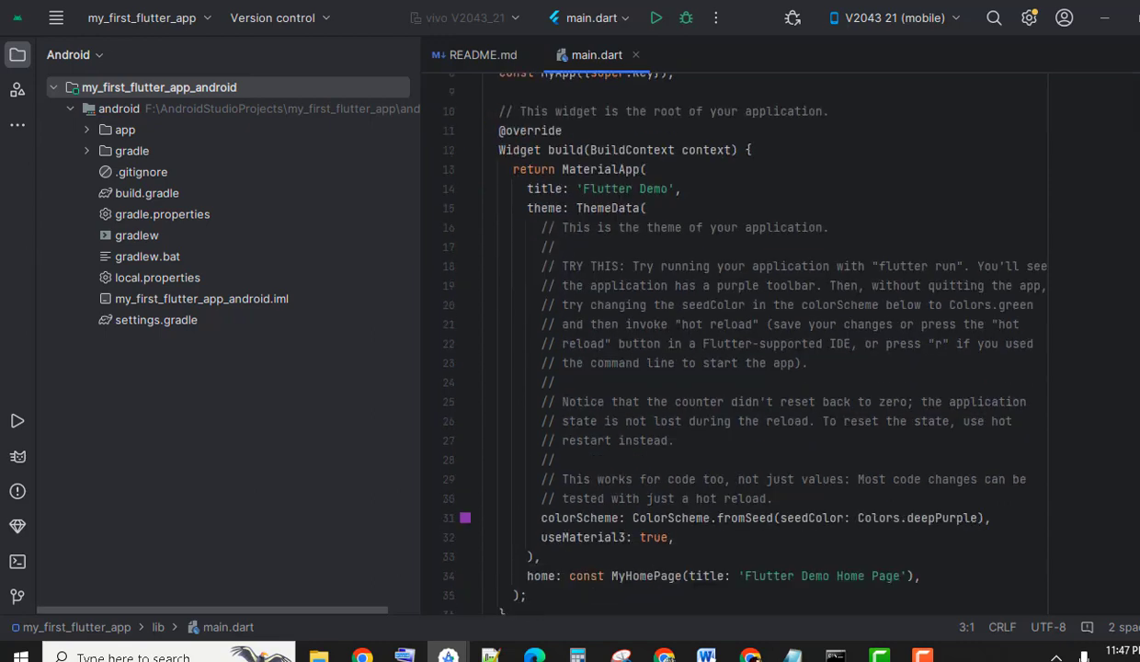
scroll(735, 340, "up", 6)
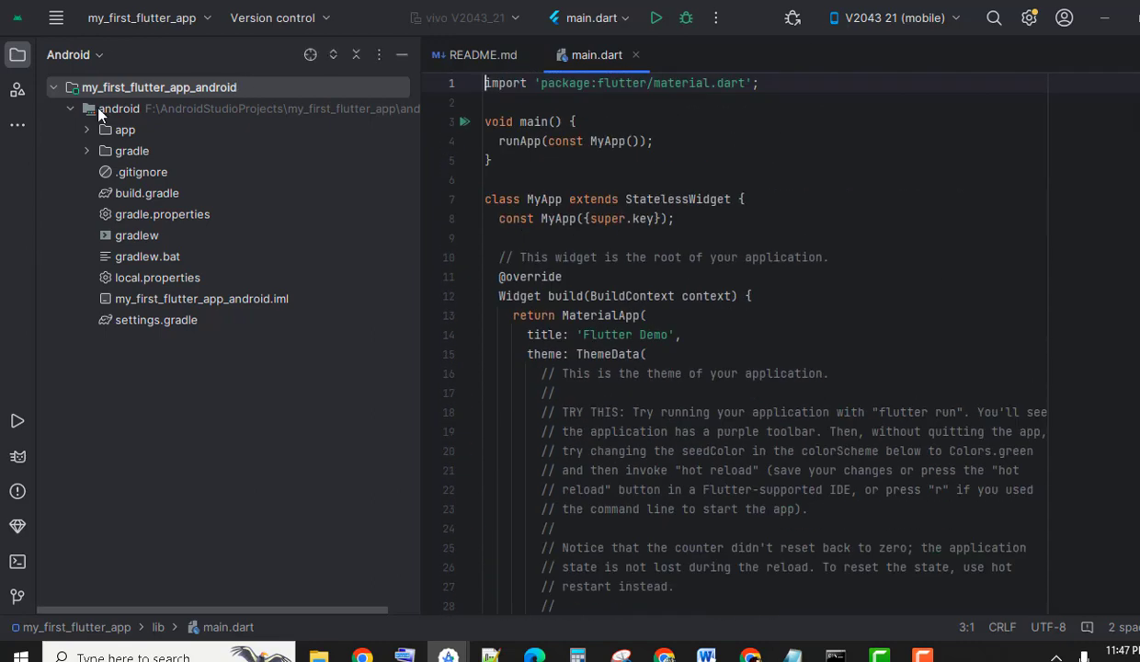
Inspect the contents of the android module's app and gradle folders in the project tree, collapsing each folder again
left_click(69, 110)
left_click(69, 109)
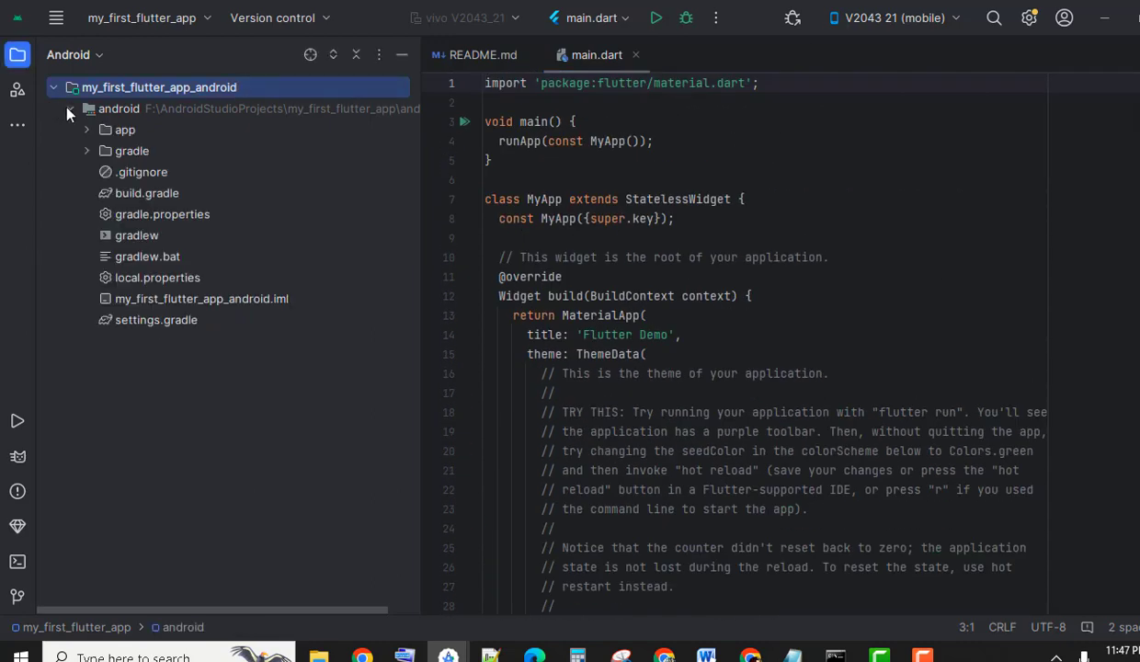
left_click(81, 132)
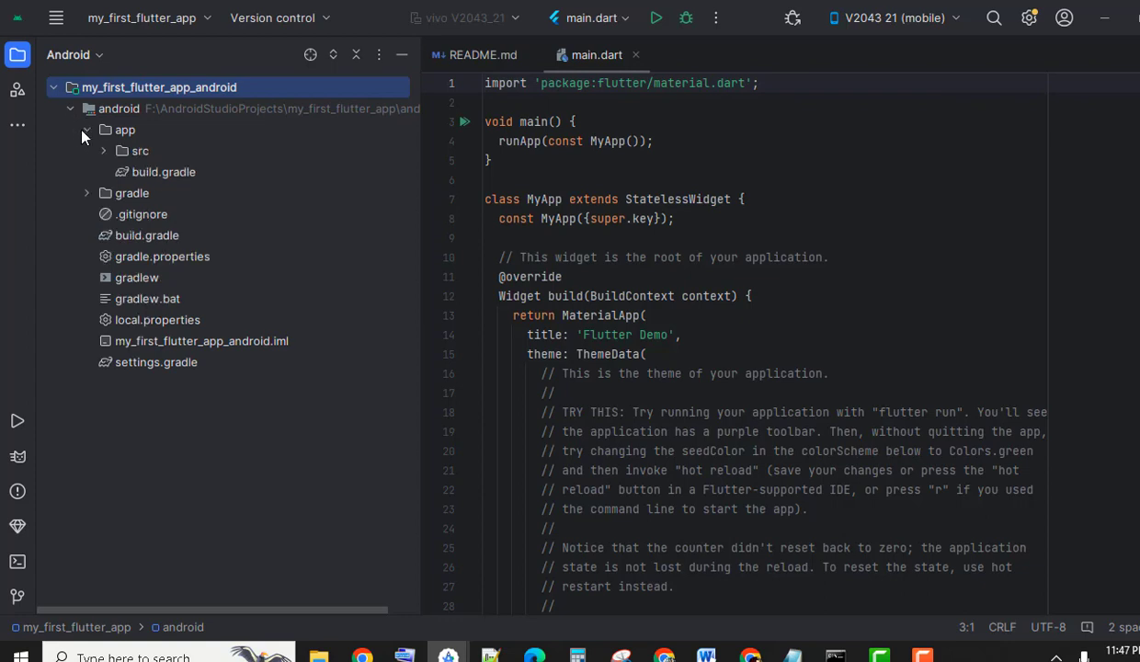
left_click(81, 132)
left_click(86, 151)
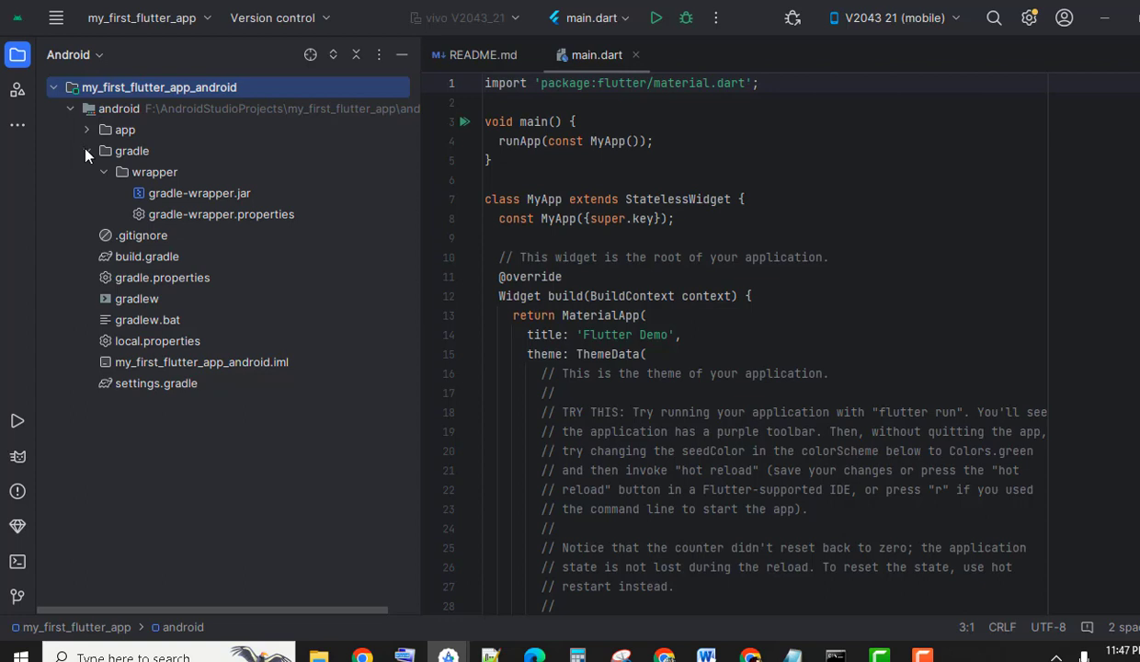
left_click(85, 151)
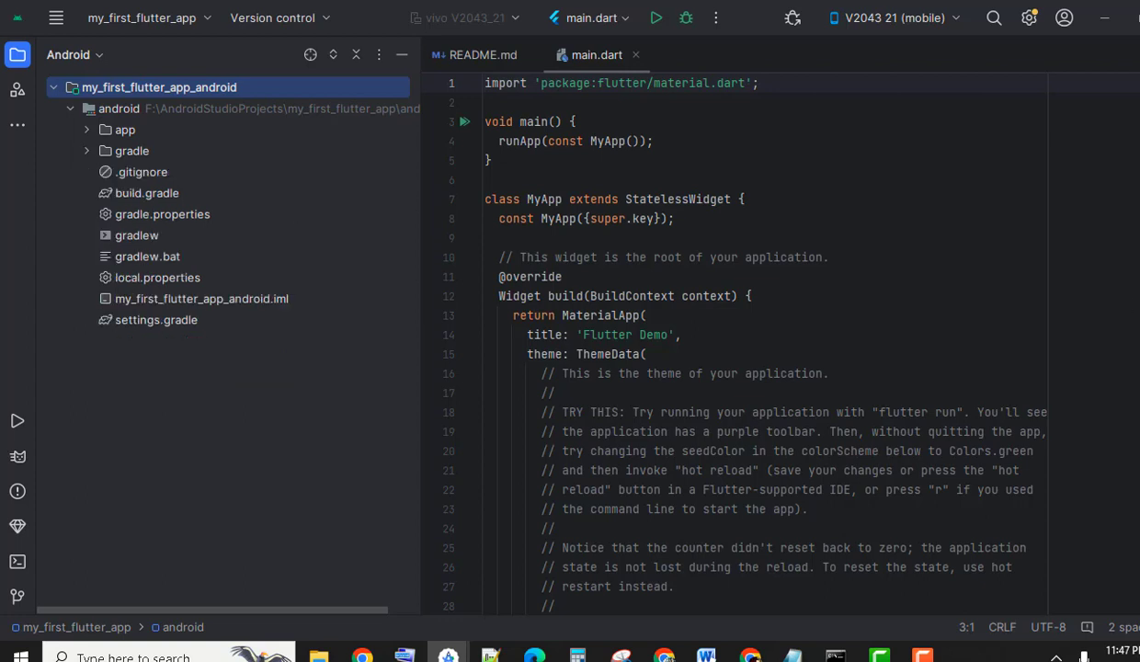